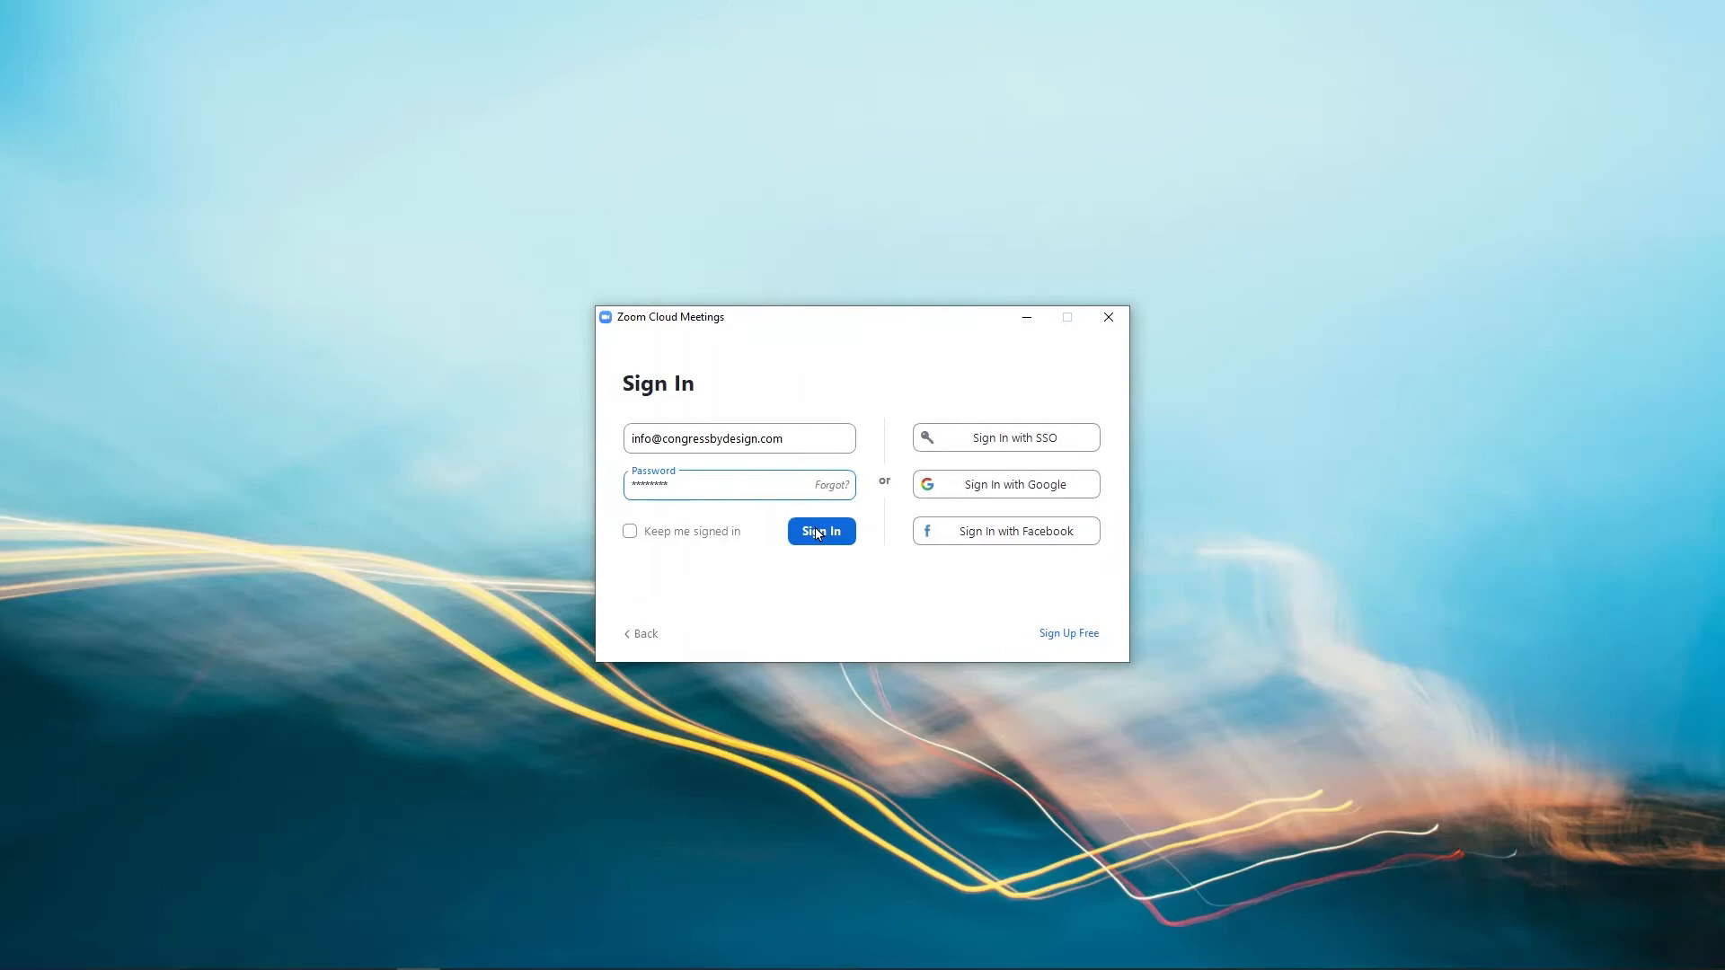
# Sign in to Zoom and confirm version 5.6.7 is the latest.
pyautogui.click(817, 532)
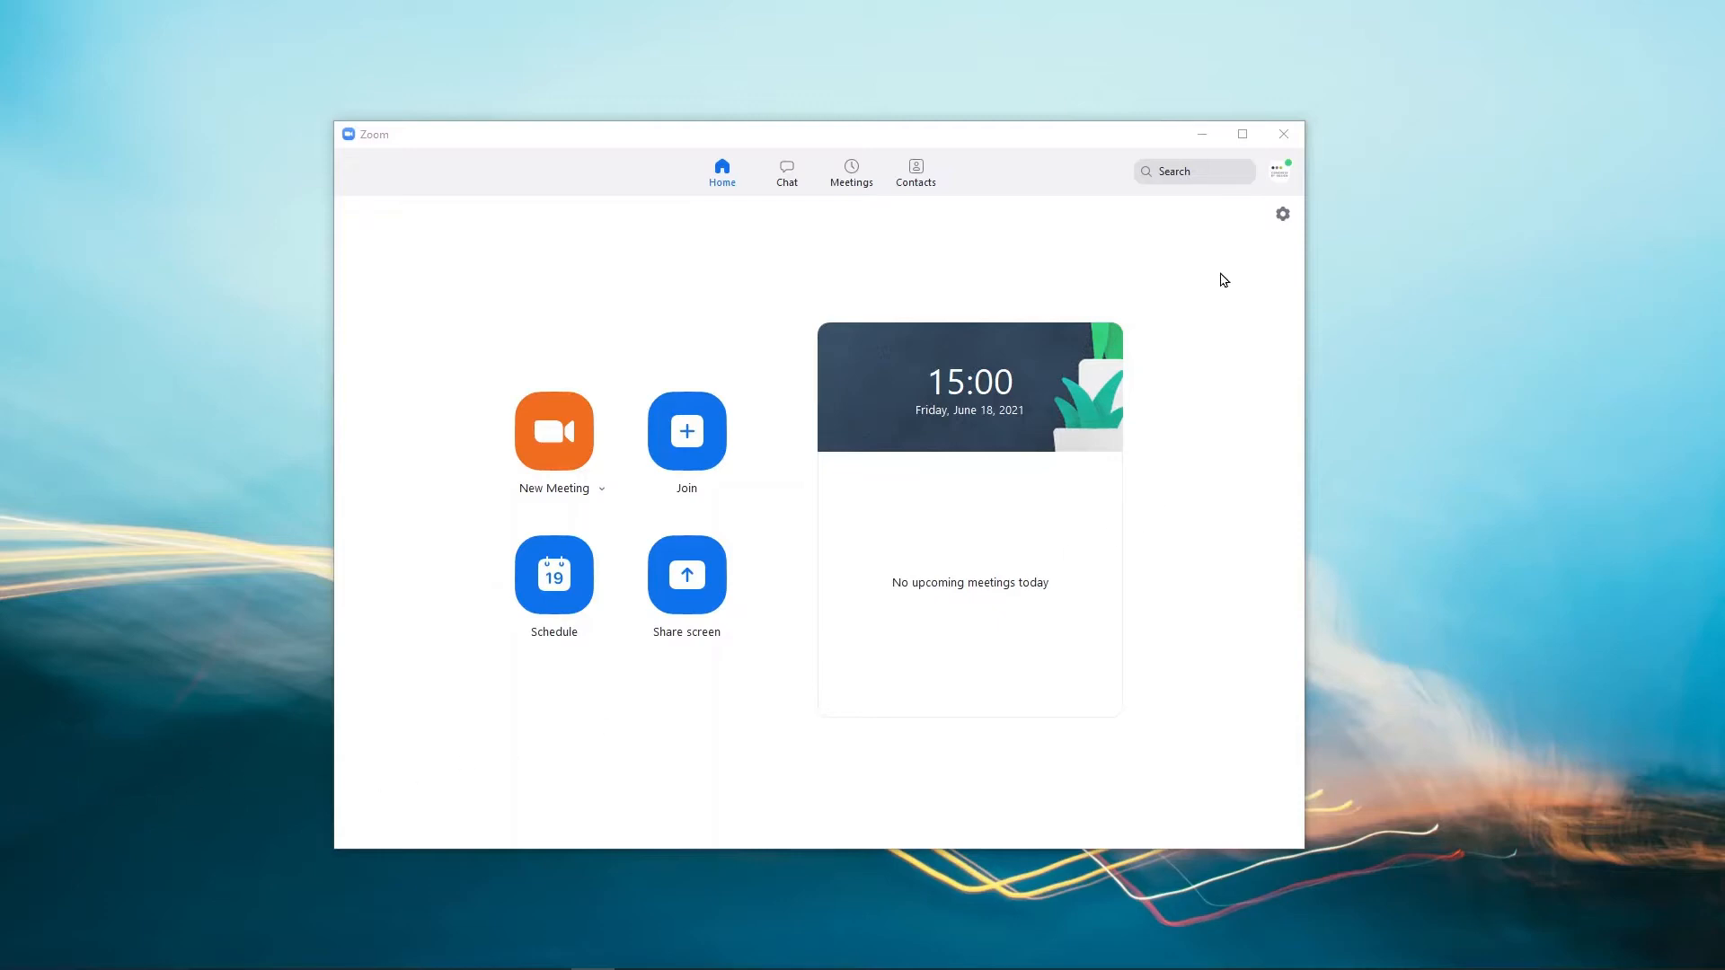
pyautogui.click(1280, 174)
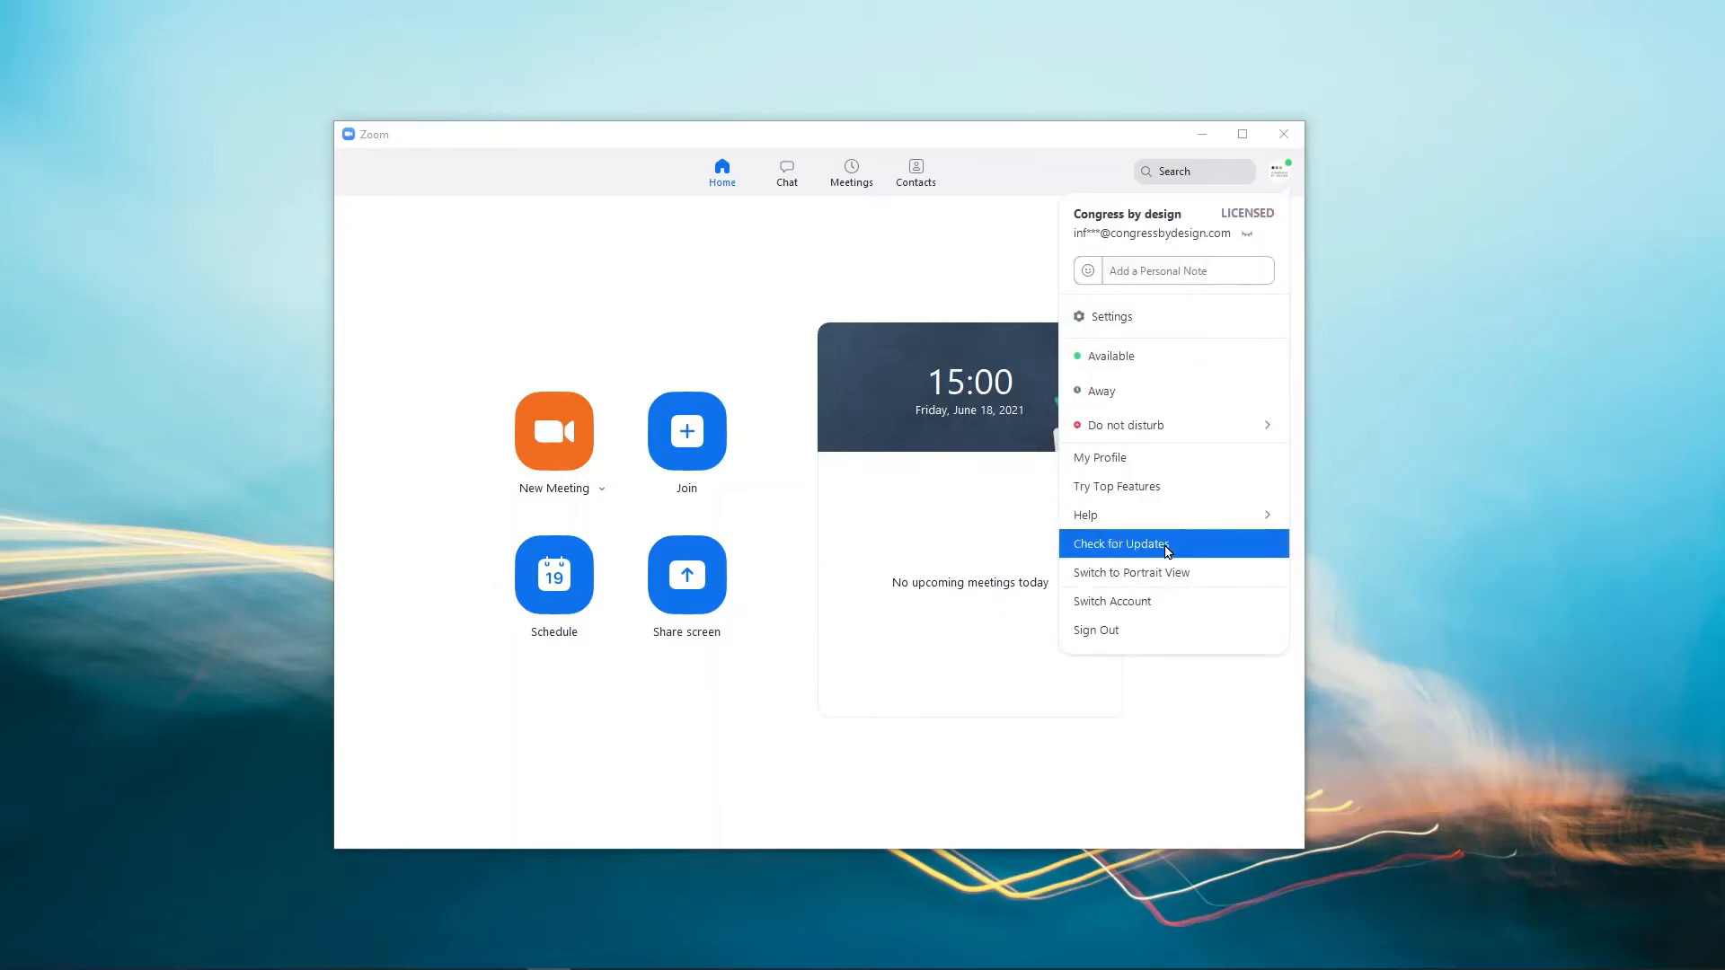
pyautogui.click(1167, 548)
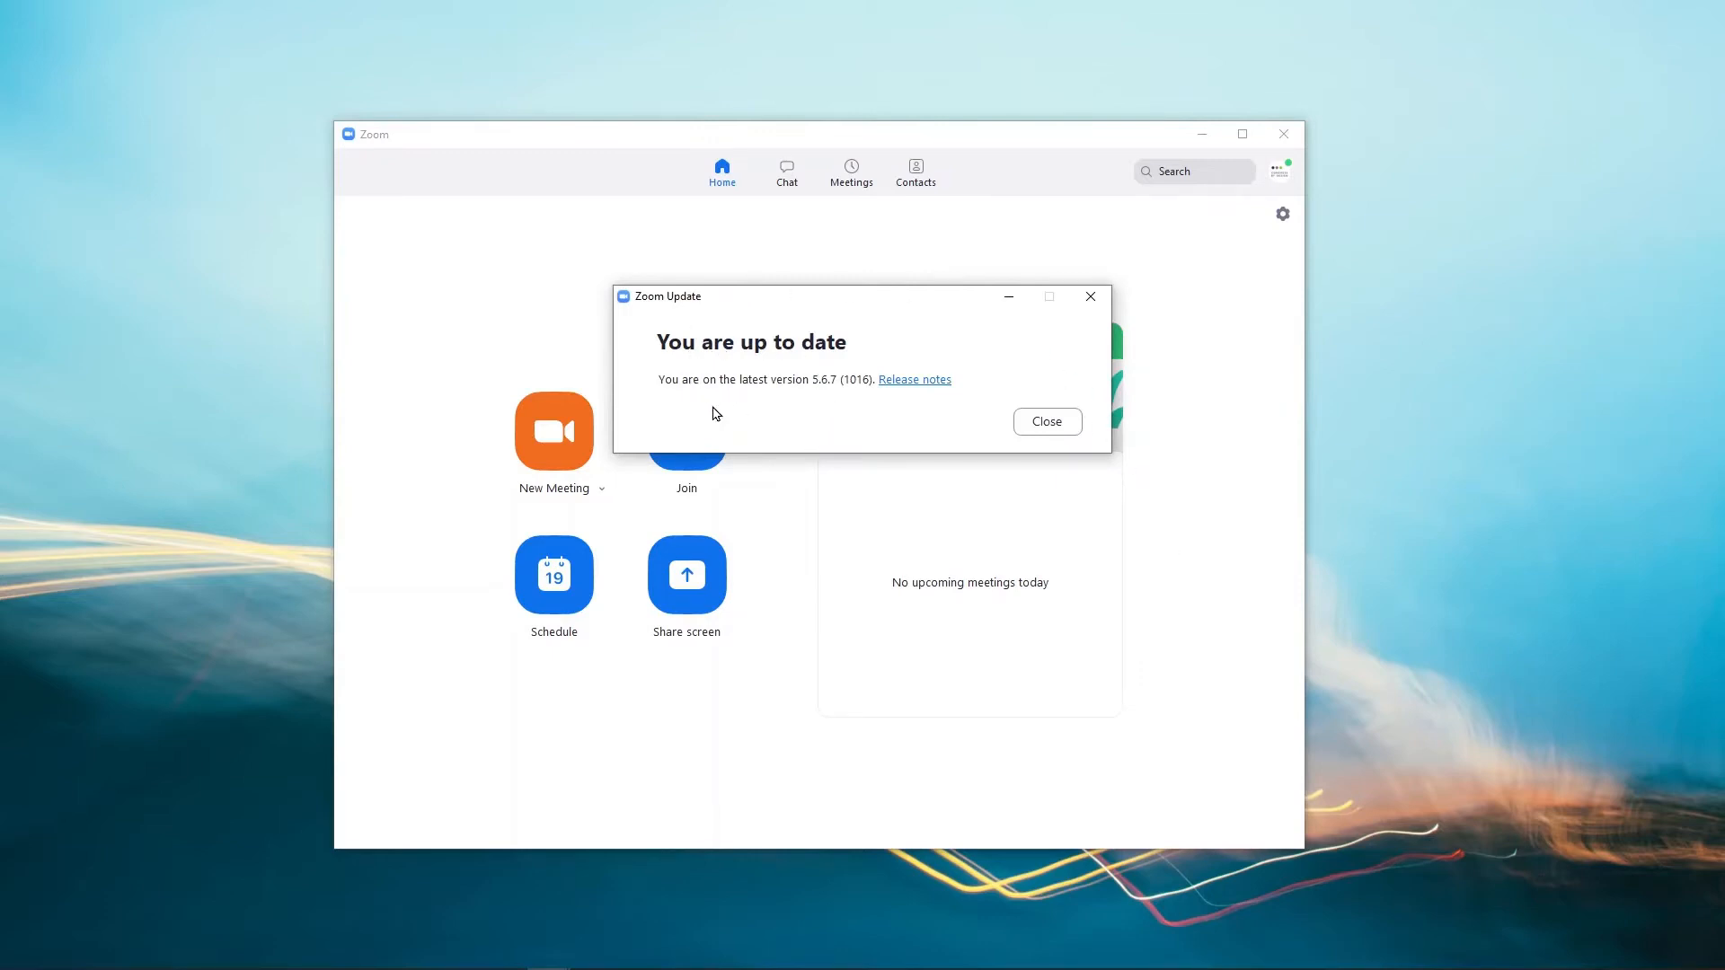
pyautogui.click(1047, 423)
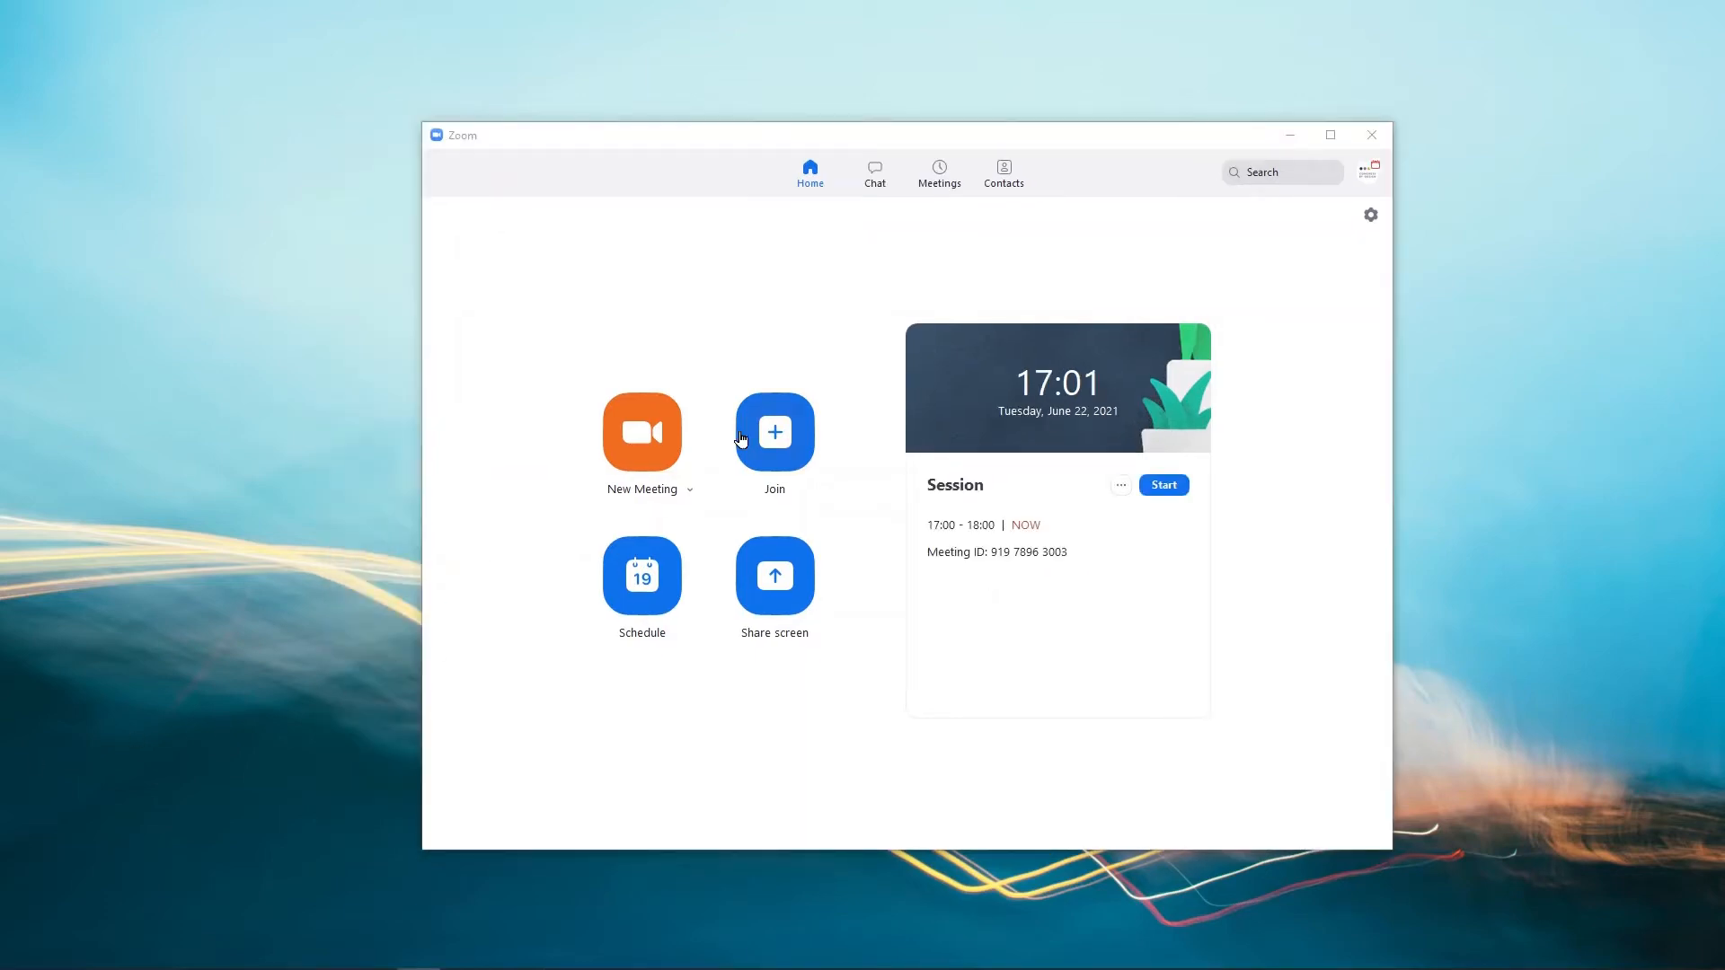
# Start the scheduled Session meeting (17:00–18:00) from the Meetings list.
pyautogui.click(939, 178)
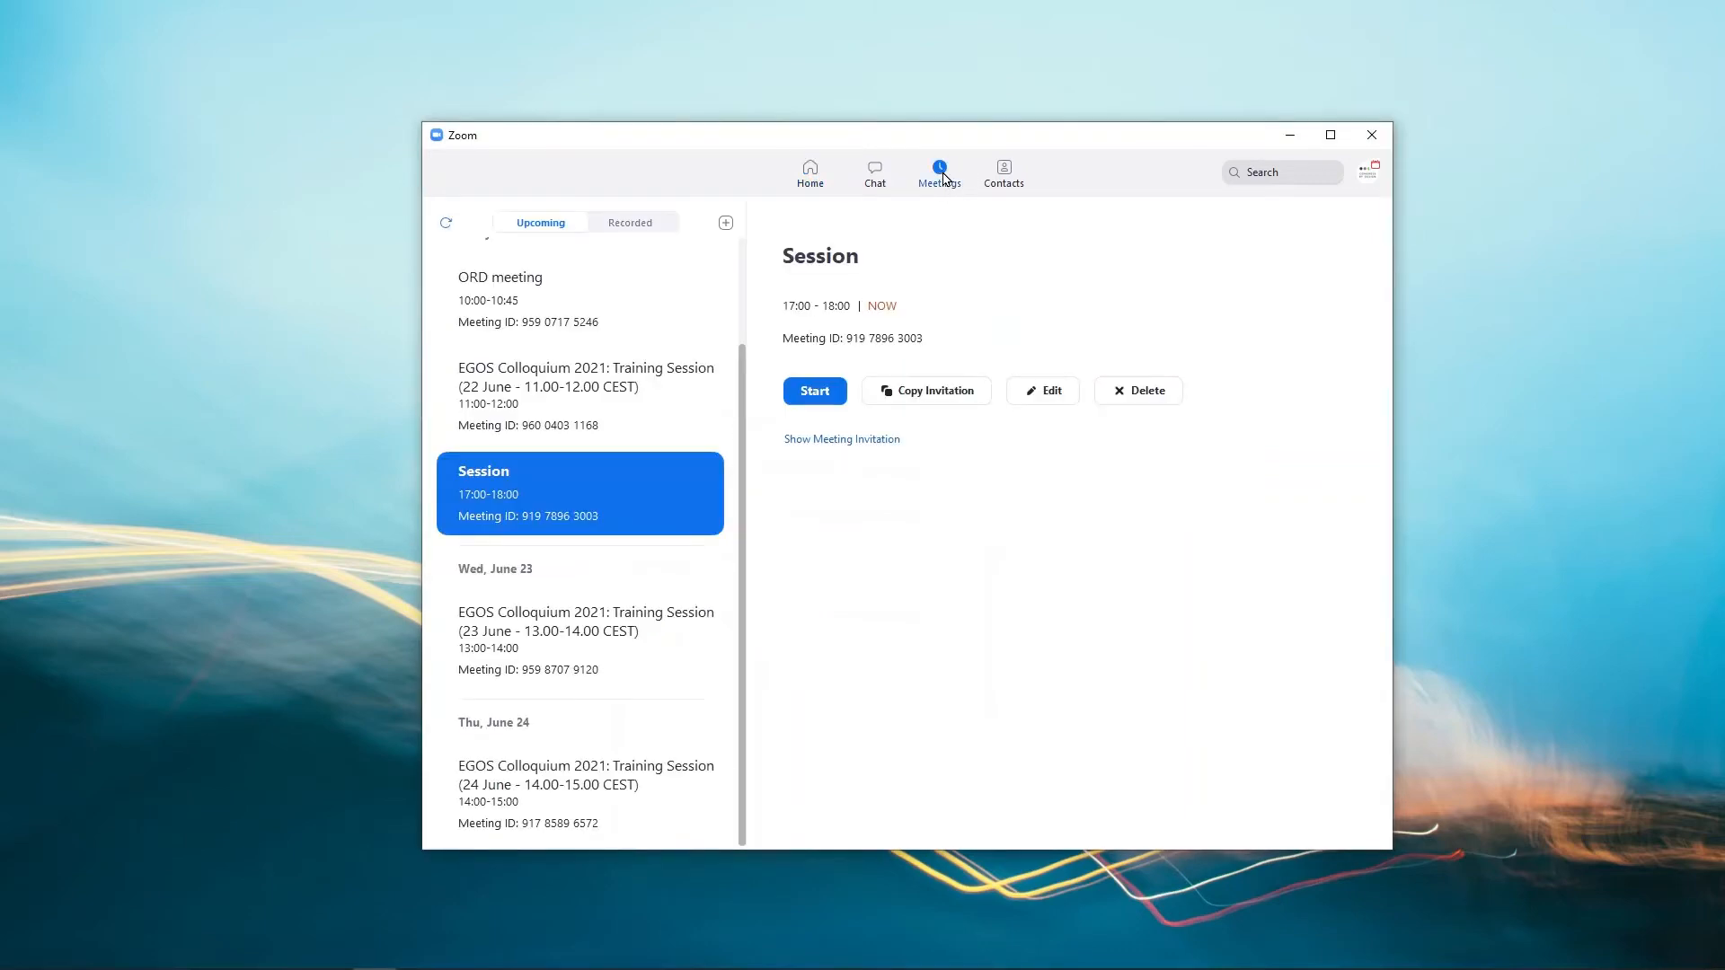
pyautogui.scroll(2, 539, 539)
pyautogui.scroll(-2, 566, 485)
pyautogui.click(815, 393)
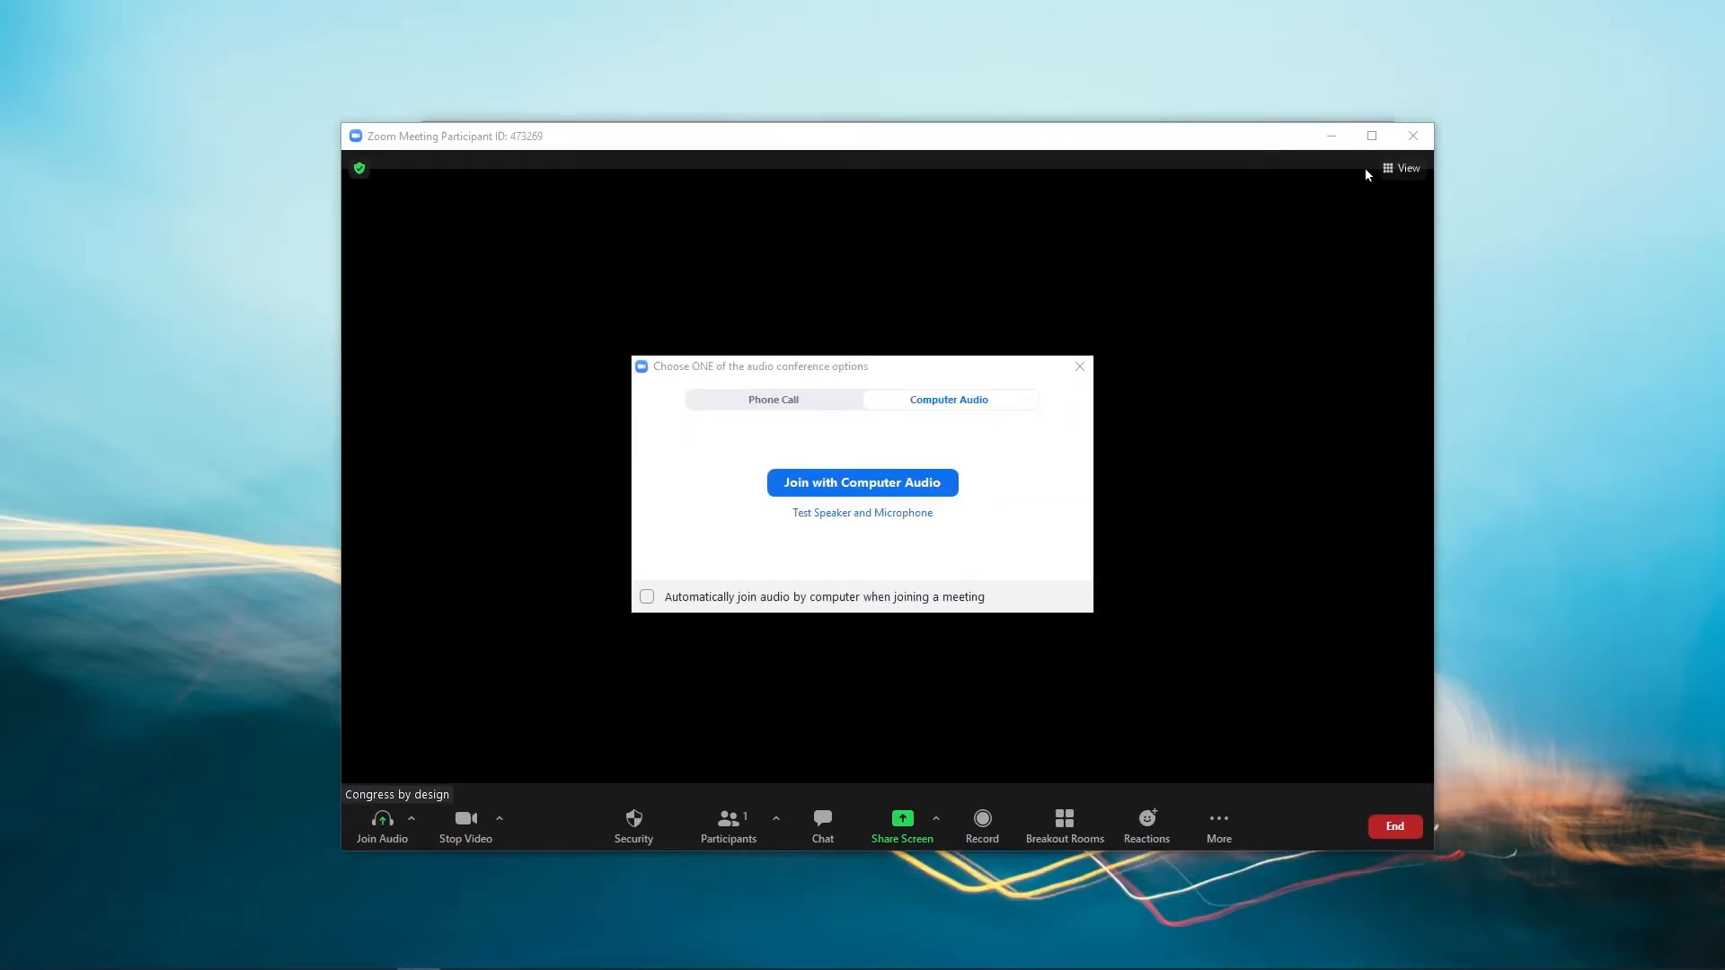
# Maximize the meeting window, join with computer audio, and stop the host's video.
pyautogui.click(1371, 137)
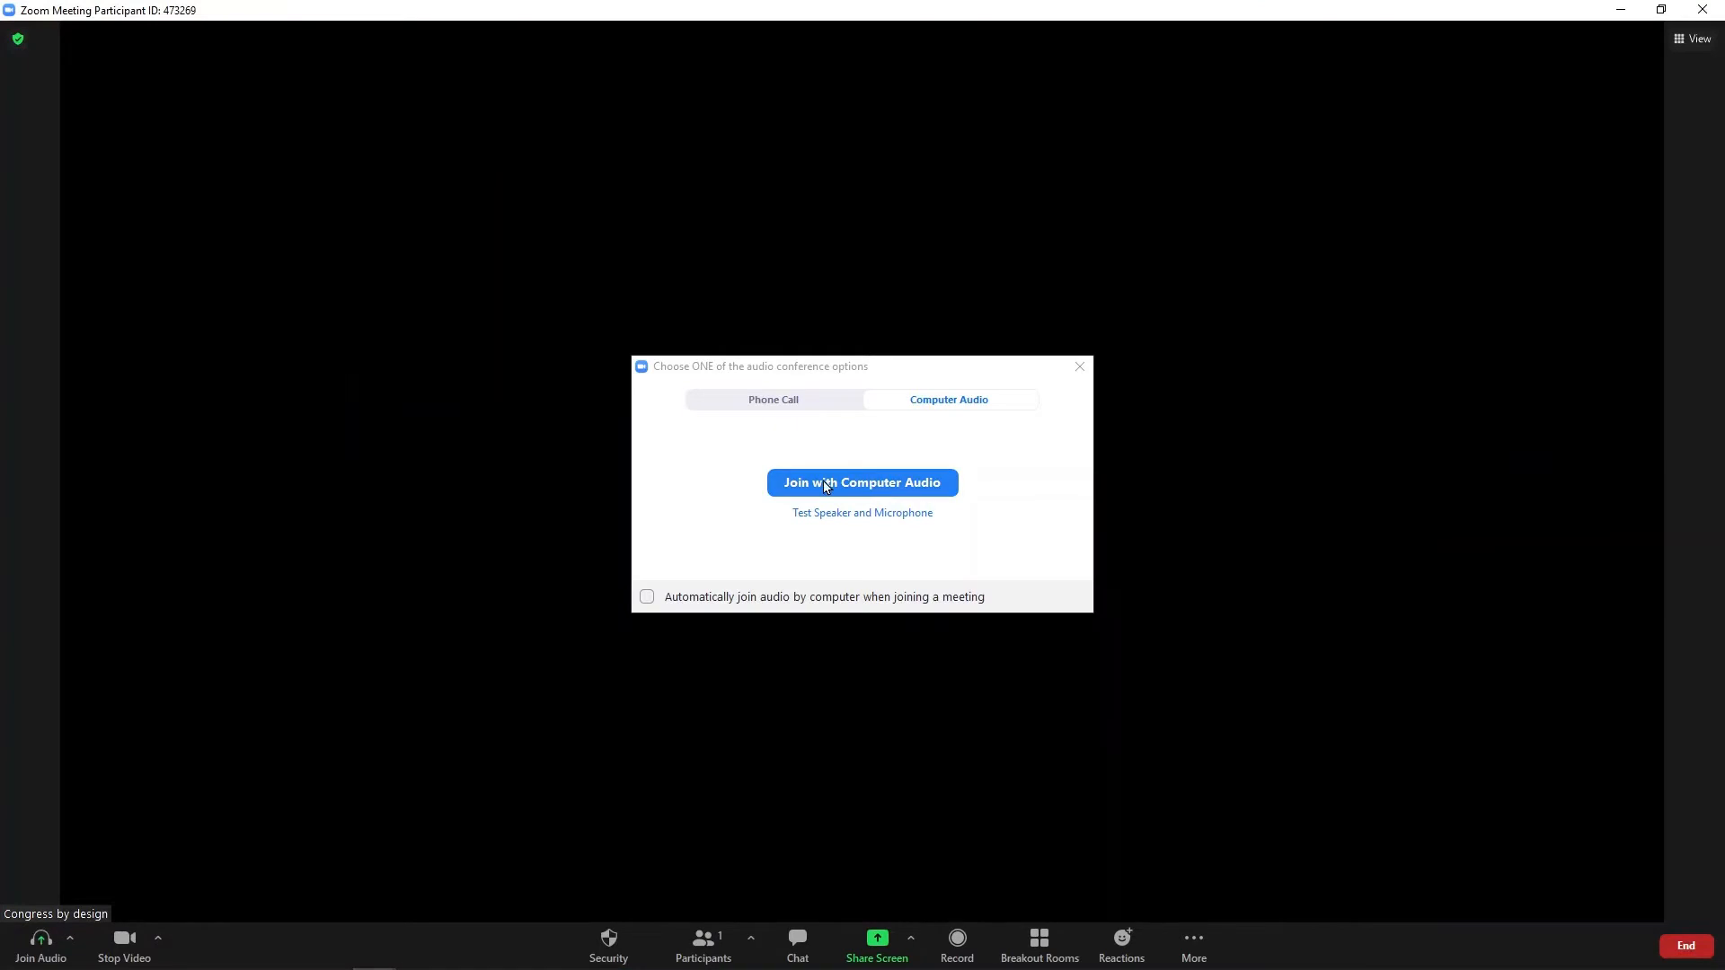
pyautogui.click(850, 484)
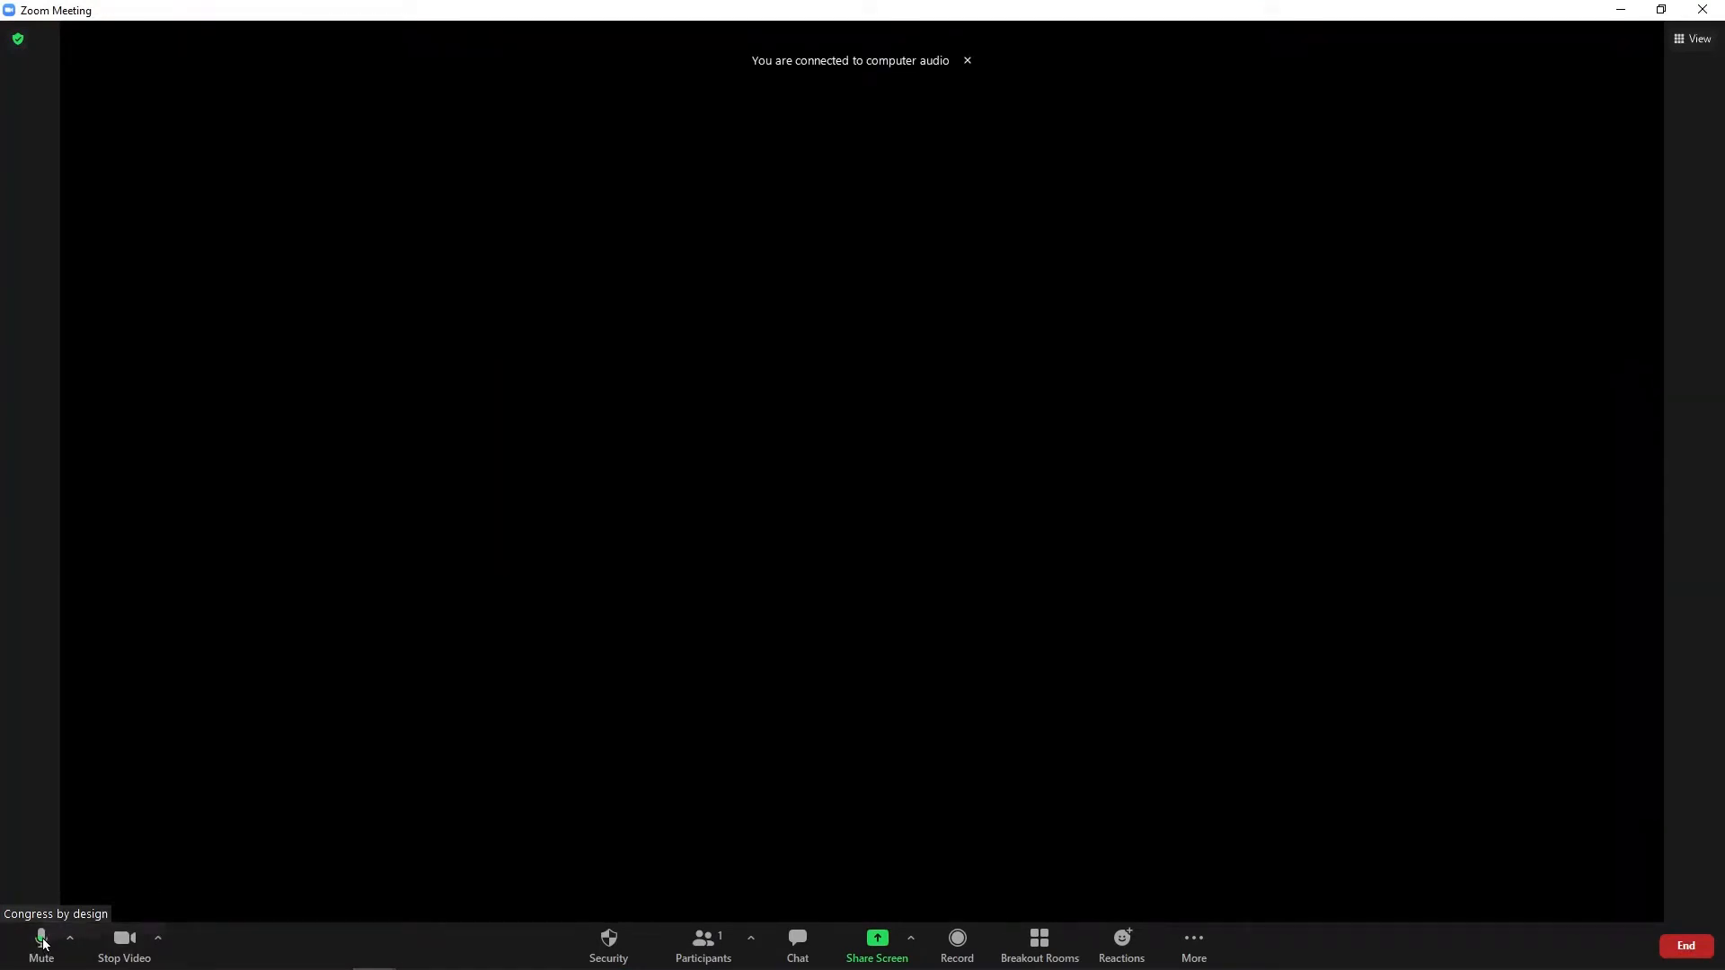
pyautogui.click(124, 952)
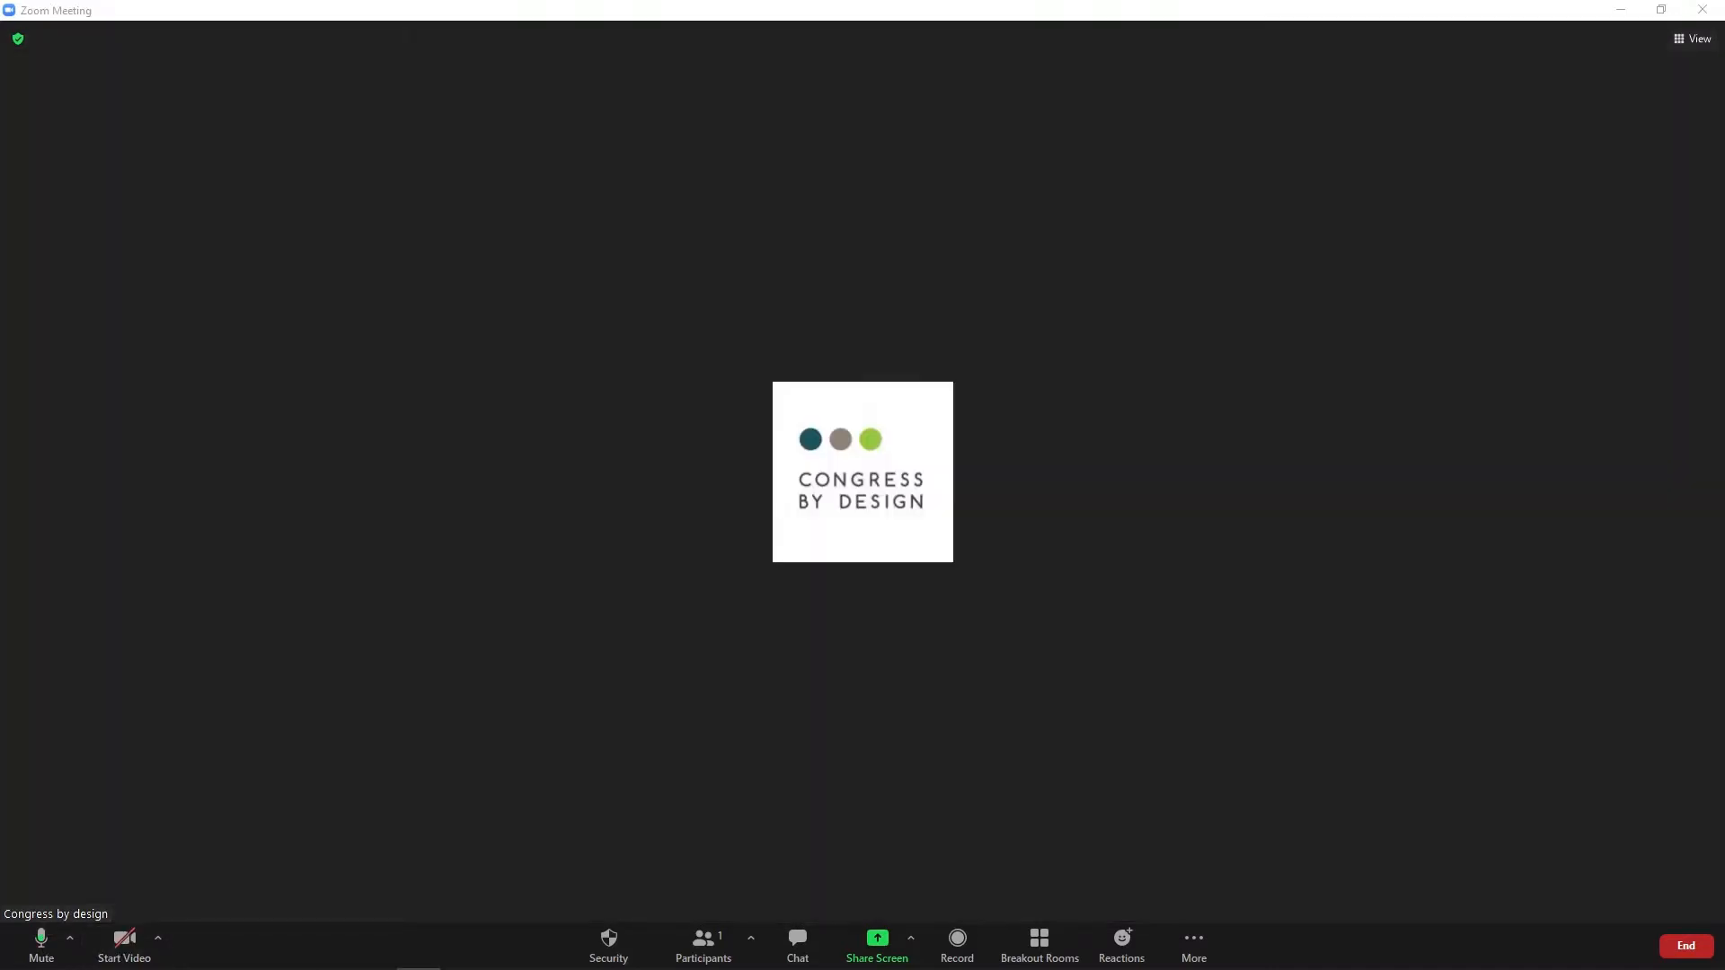
pyautogui.click(71, 941)
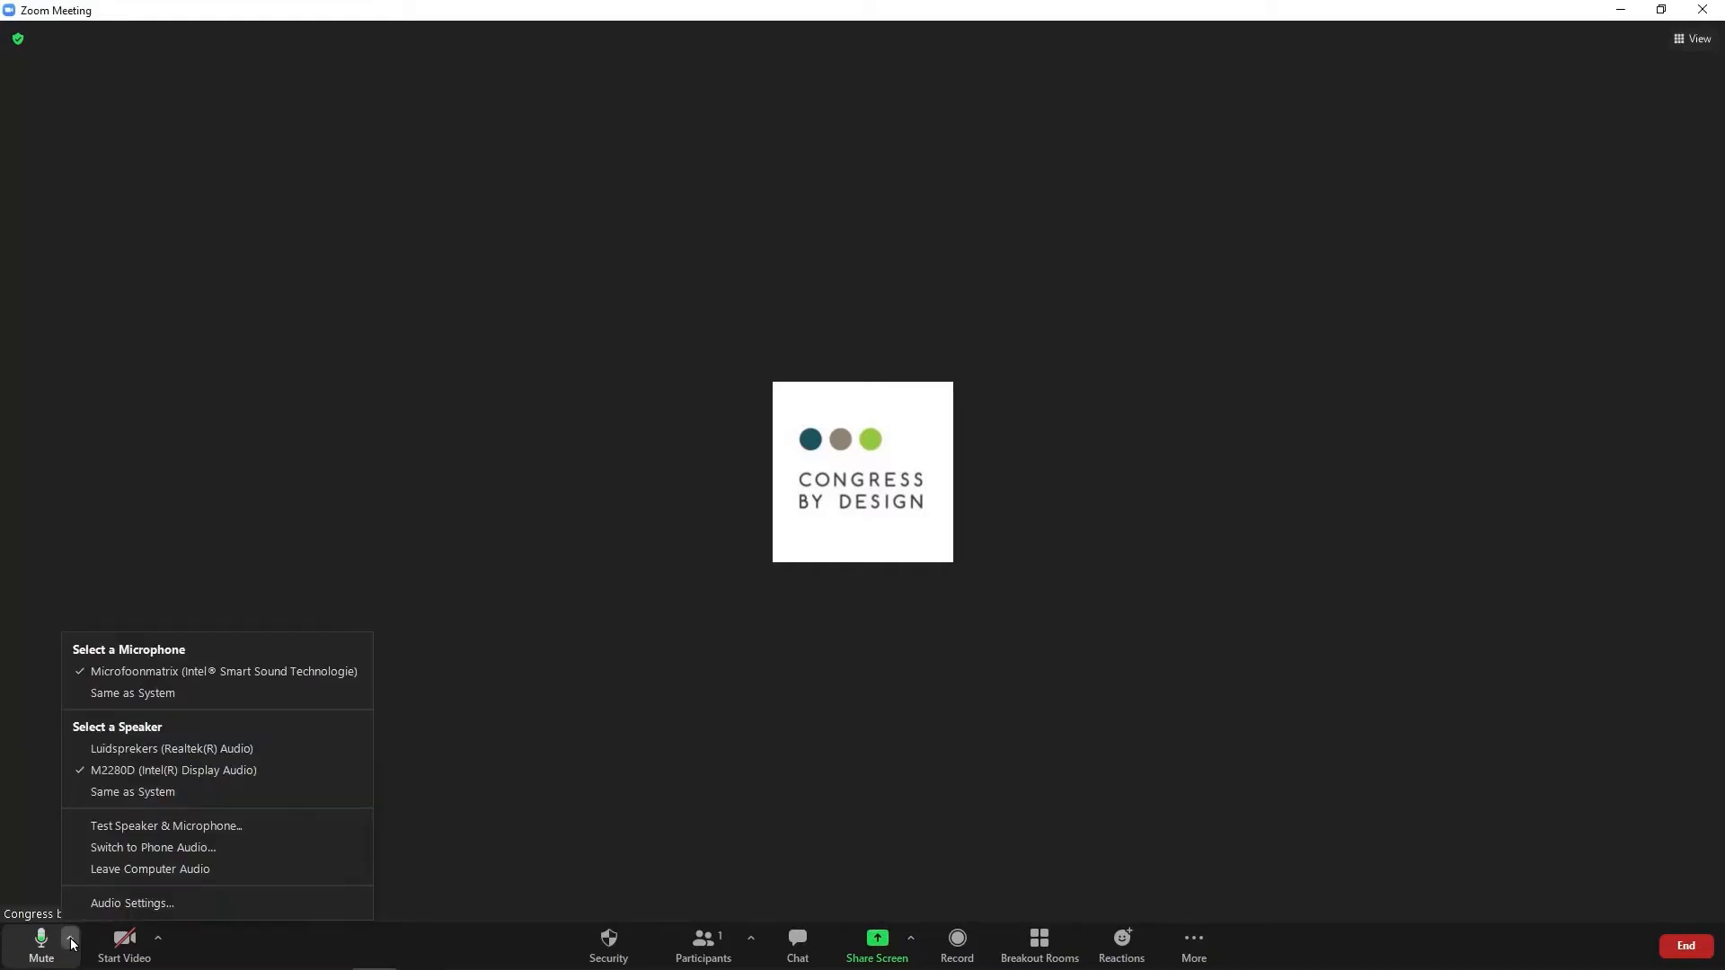
# Review the audio settings, keeping speaker M2280D, and close Settings.
pyautogui.click(112, 905)
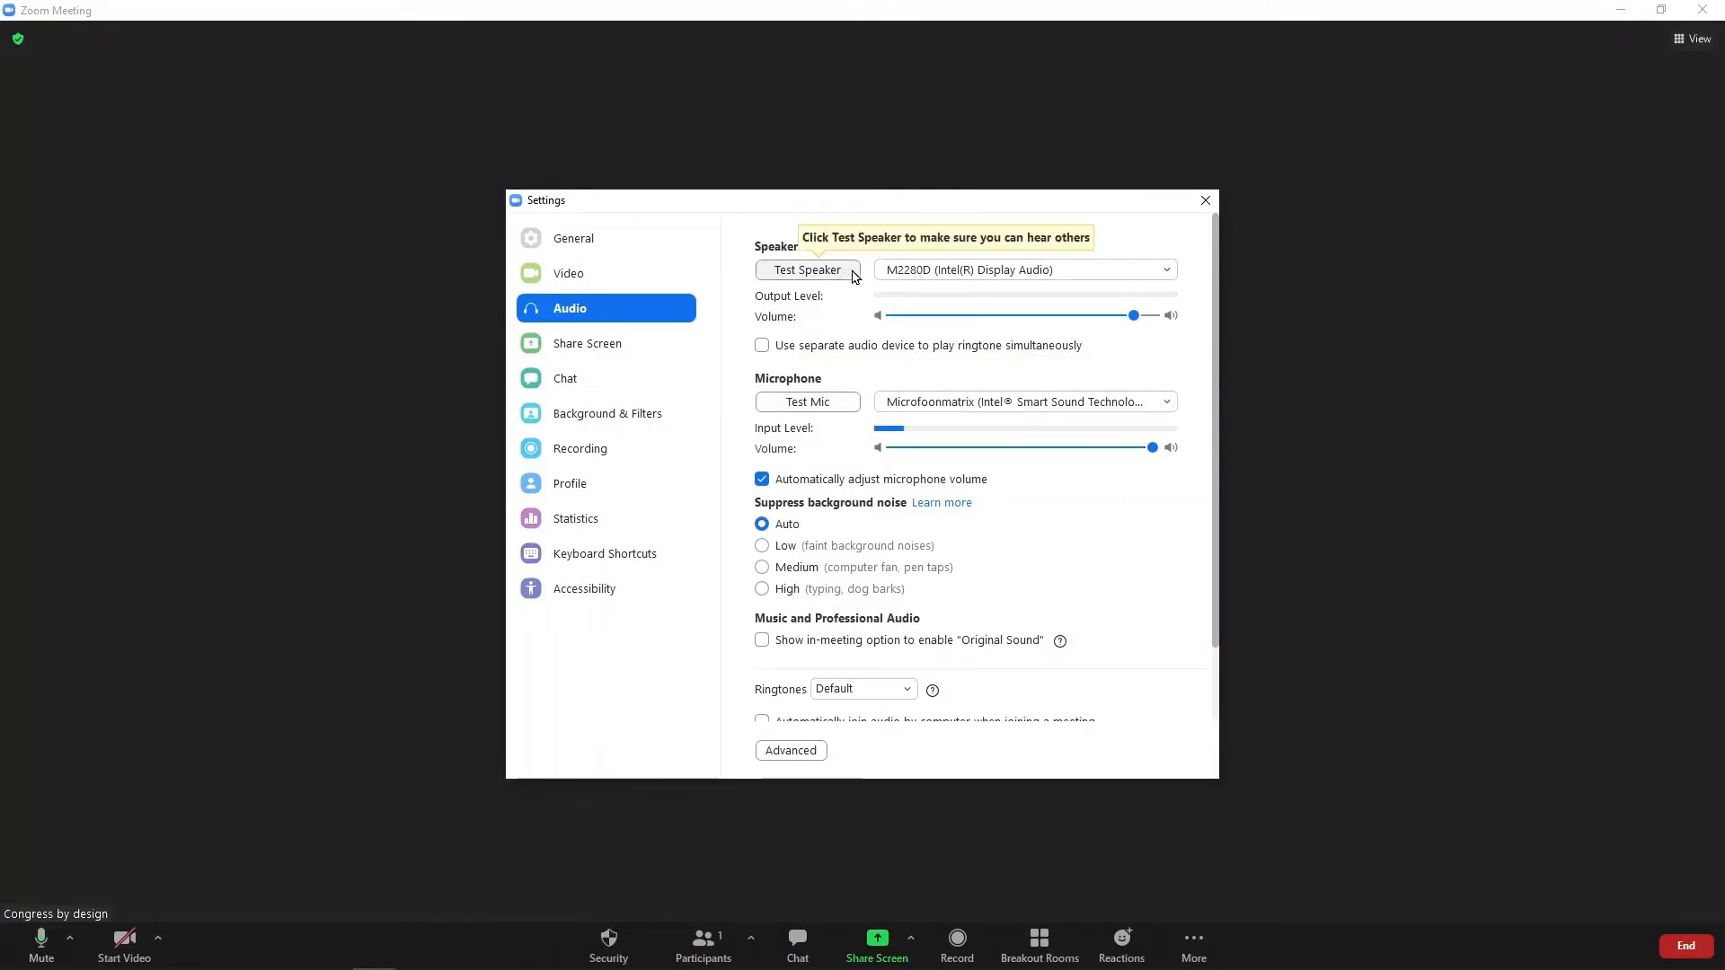
pyautogui.click(908, 273)
pyautogui.click(921, 299)
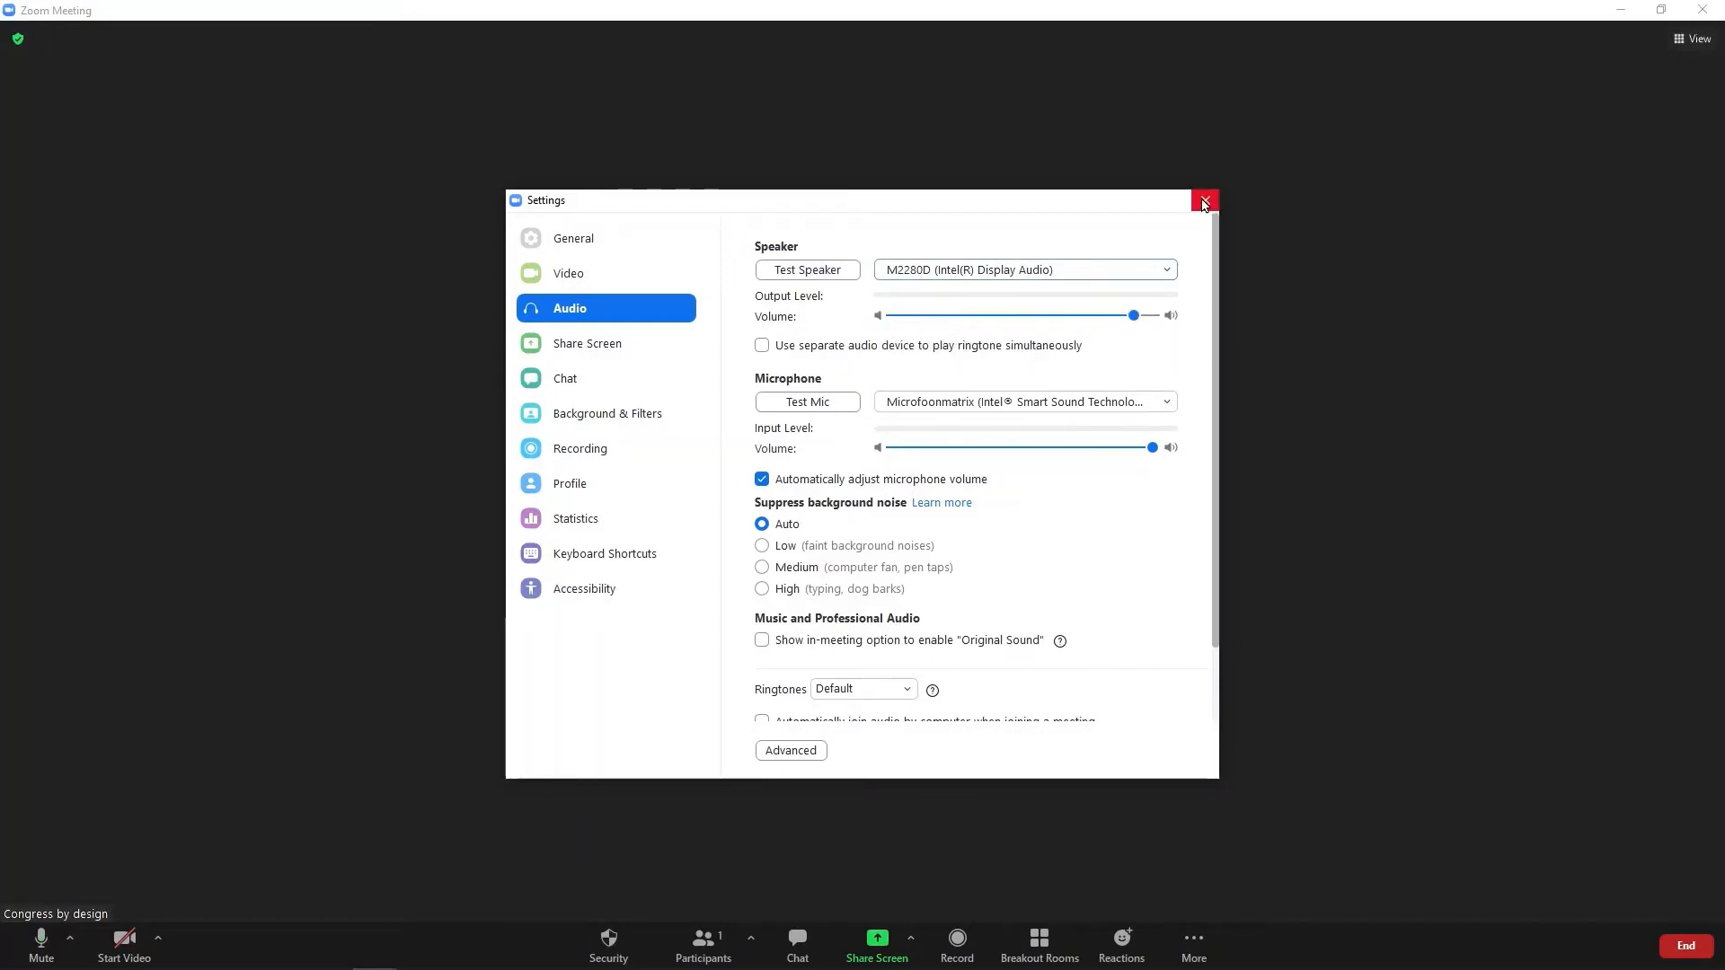
pyautogui.click(1204, 200)
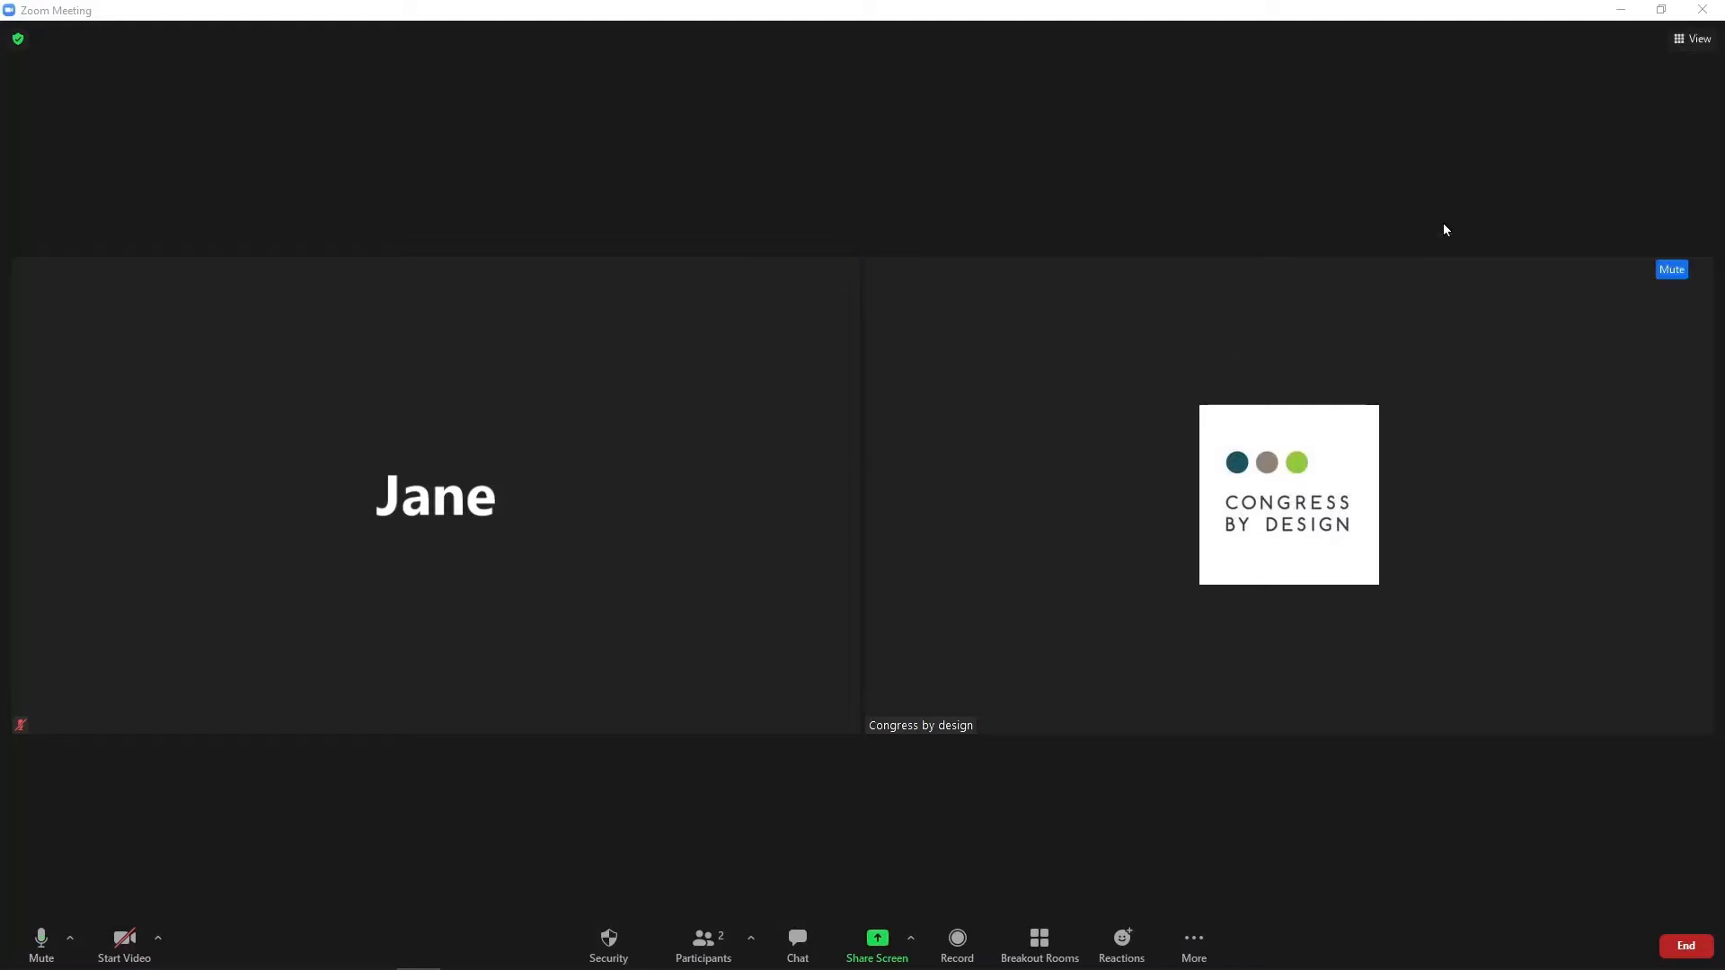
pyautogui.click(1699, 41)
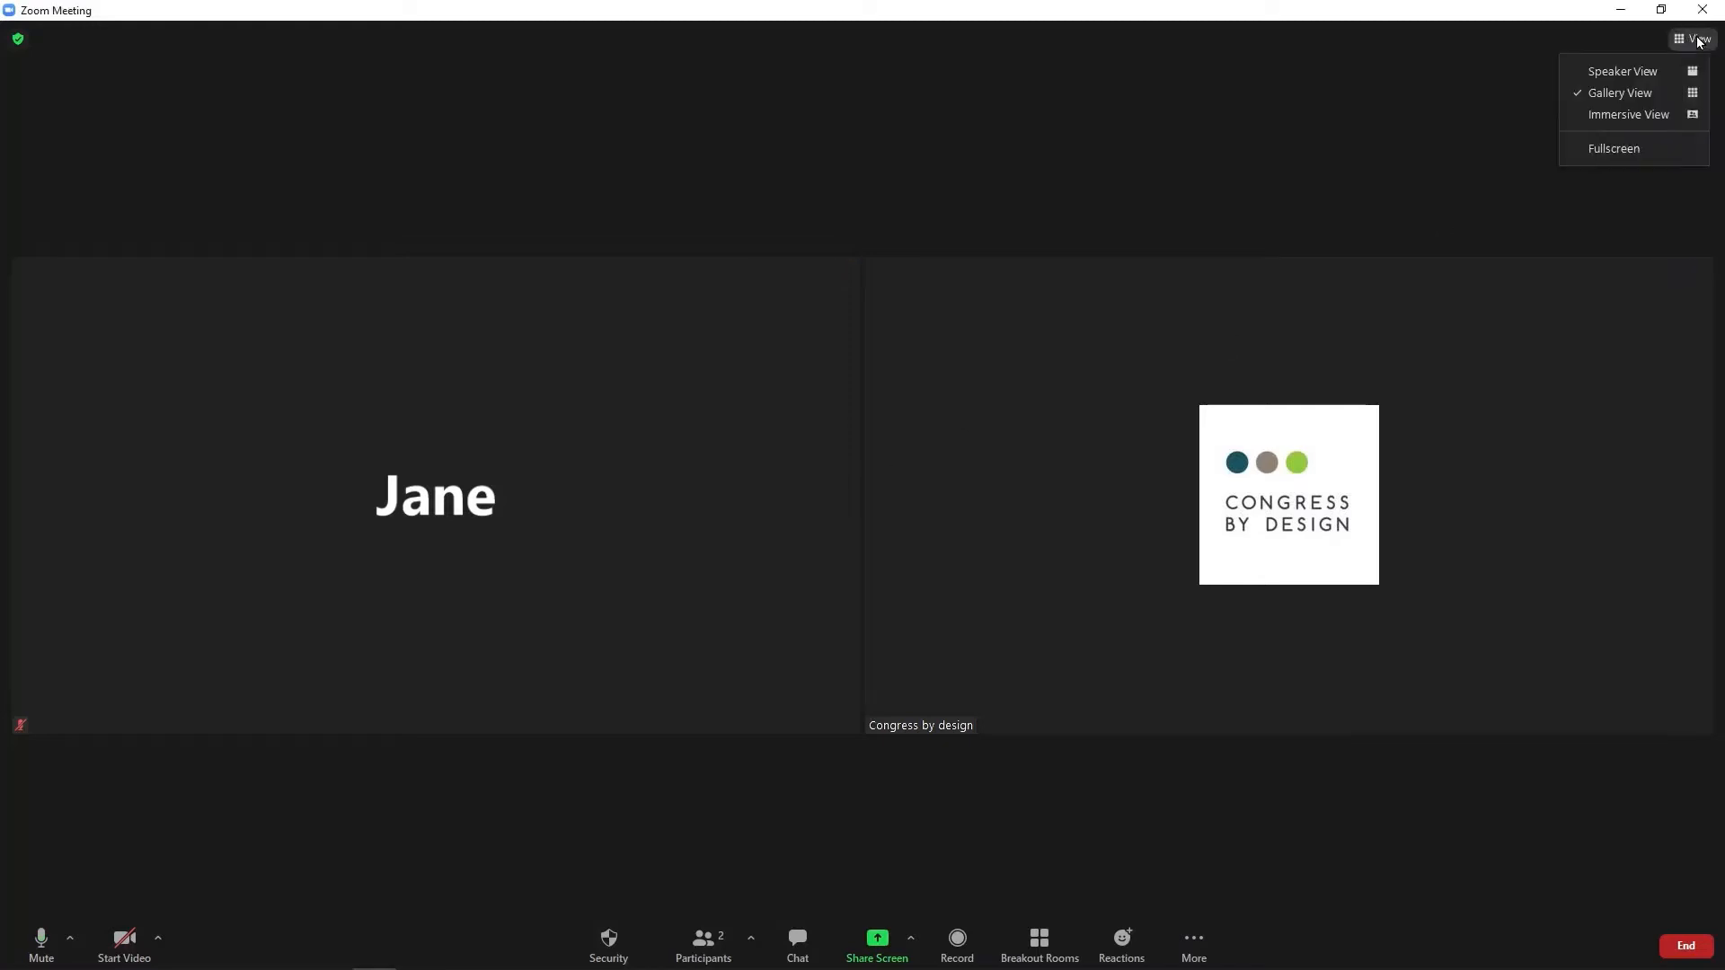
pyautogui.click(1629, 78)
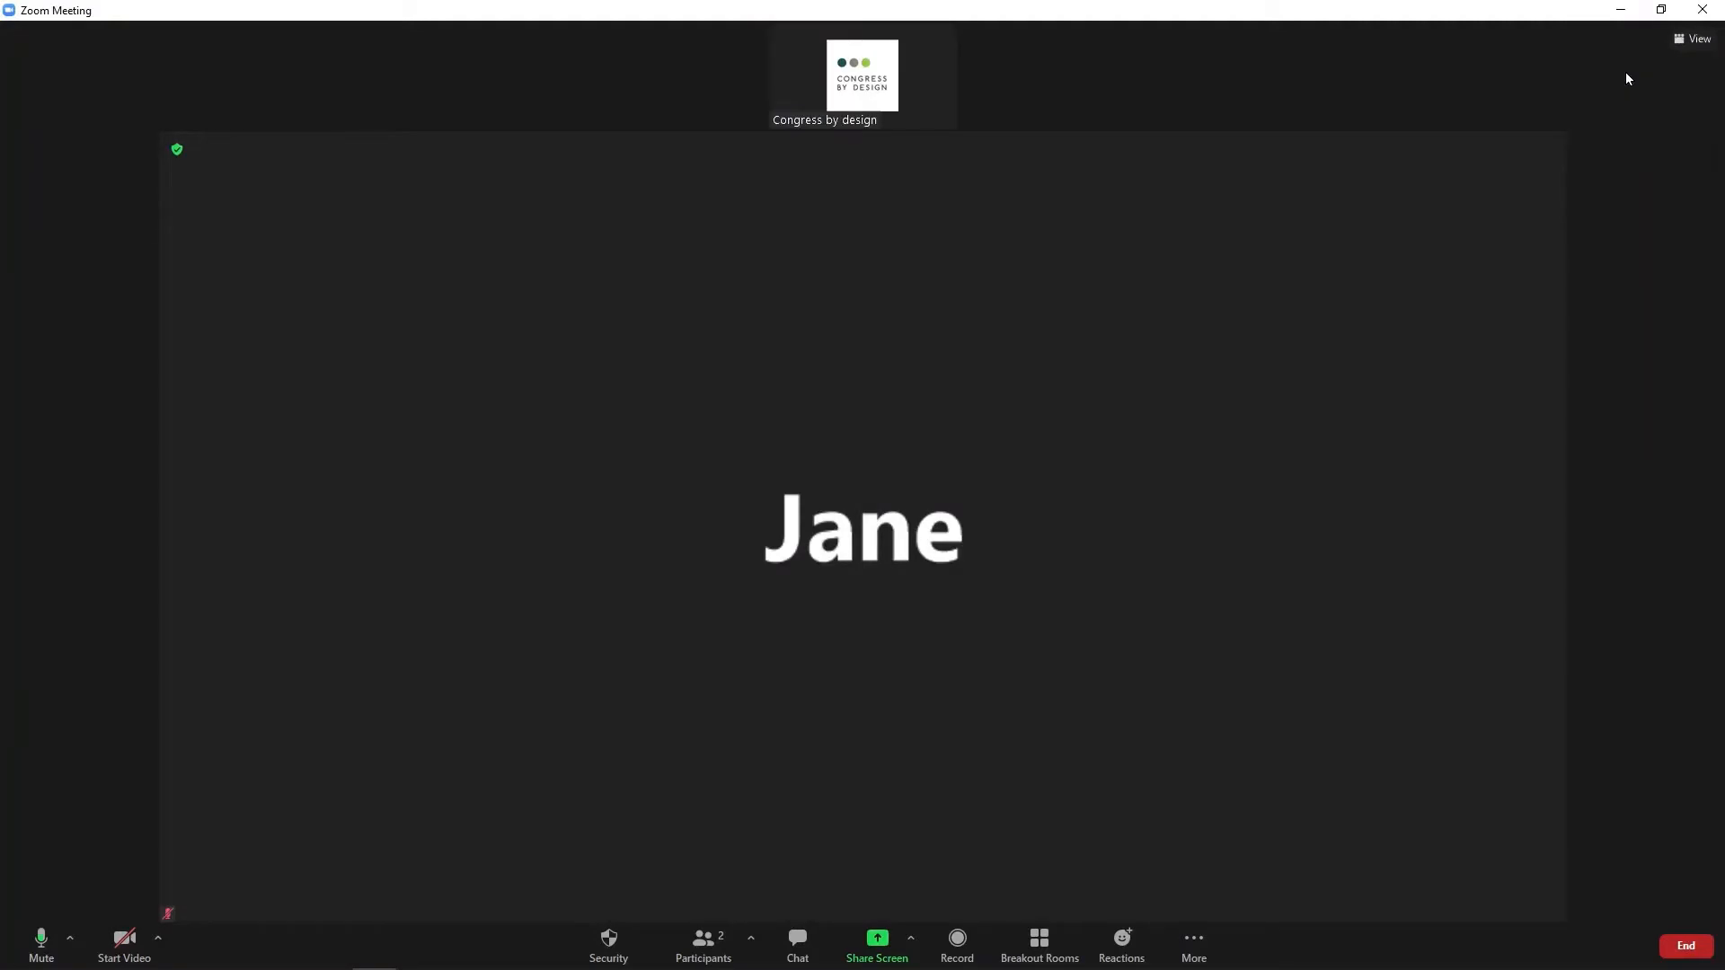
pyautogui.click(1698, 38)
pyautogui.click(1642, 90)
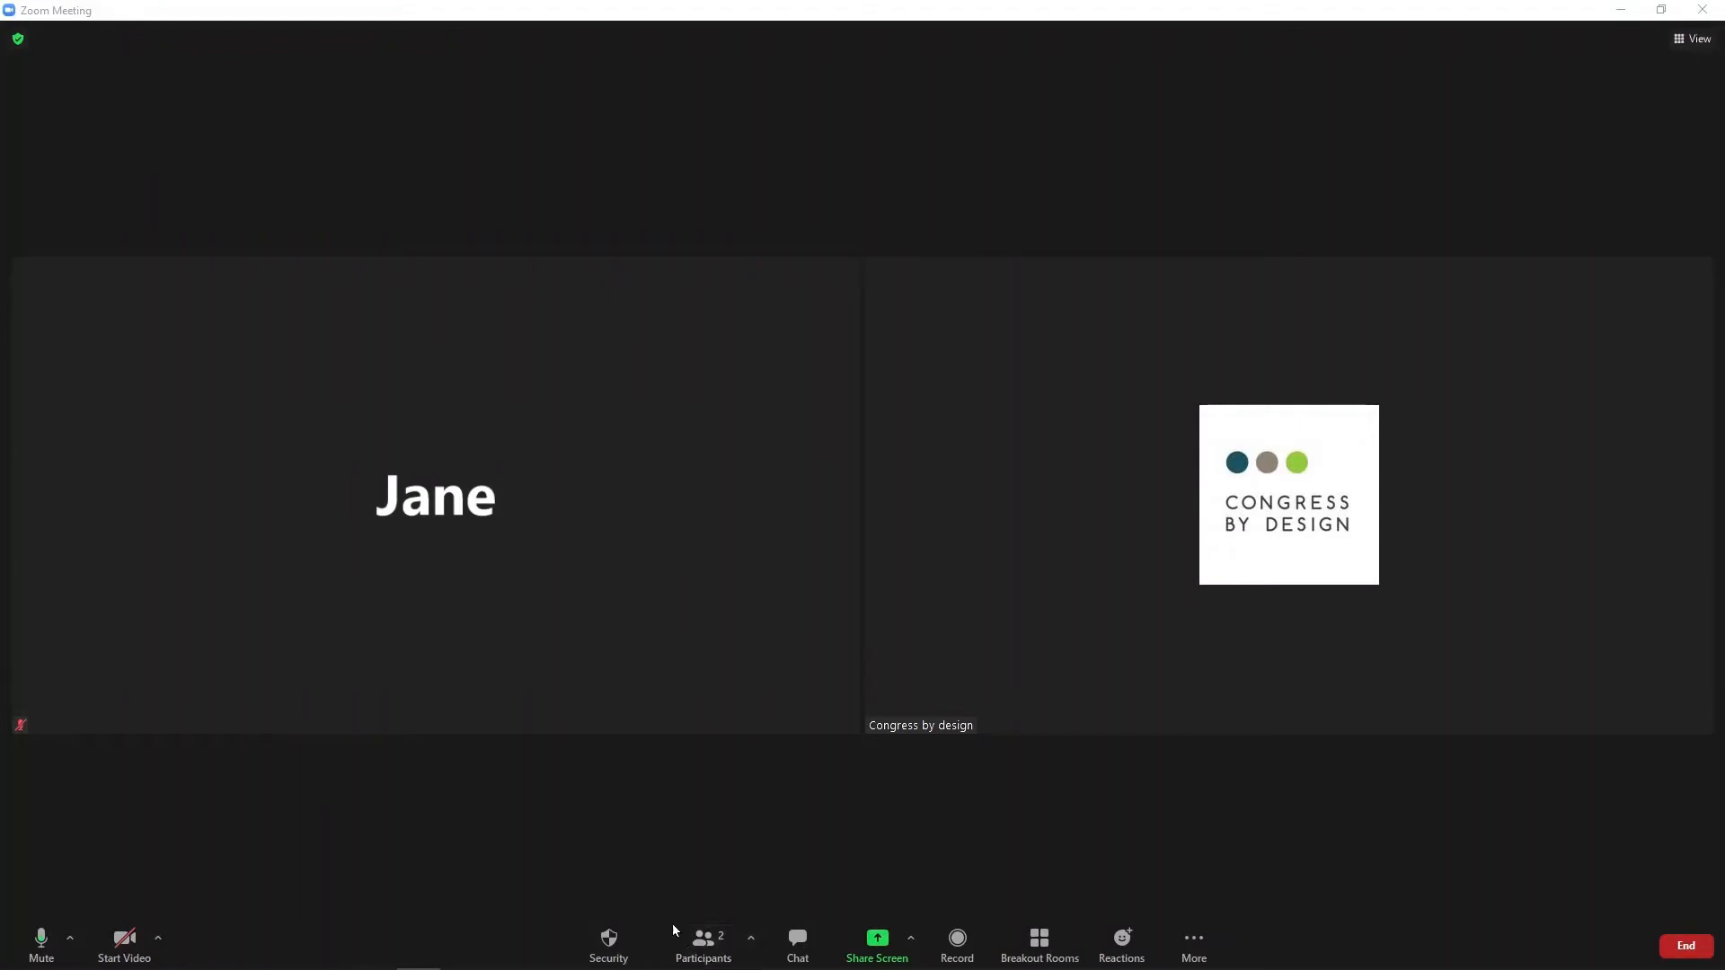
# Open the participants list and mute all, letting participants unmute themselves.
pyautogui.click(705, 940)
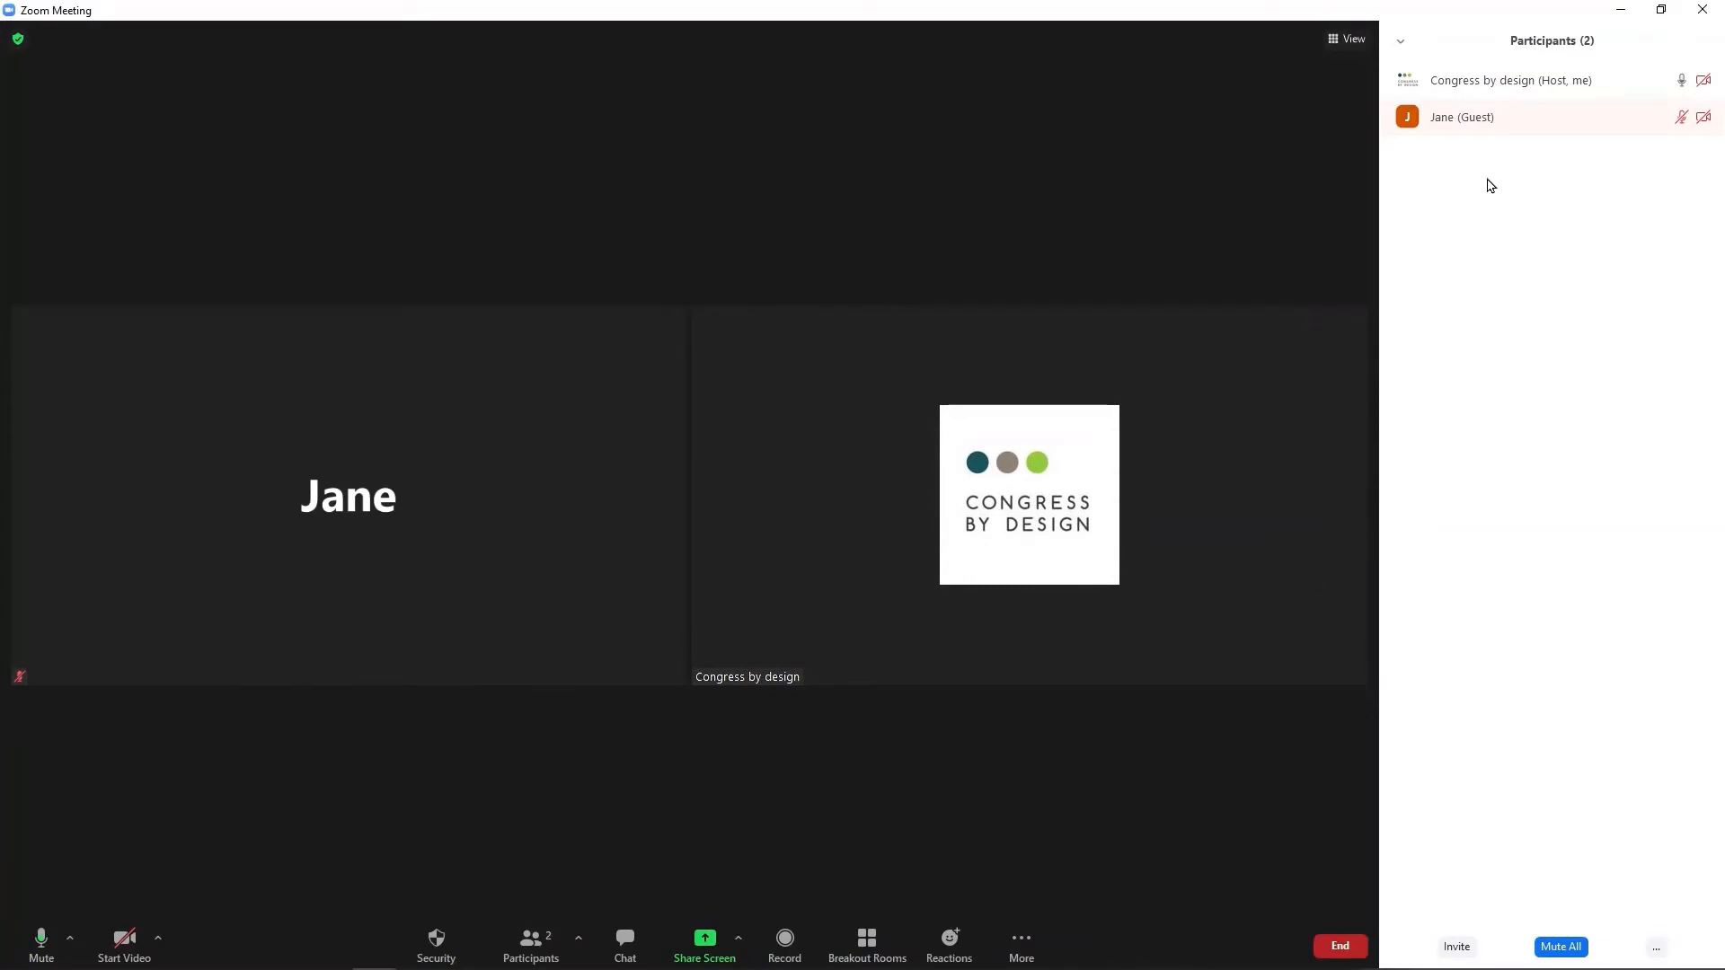
pyautogui.moveTo(1598, 130)
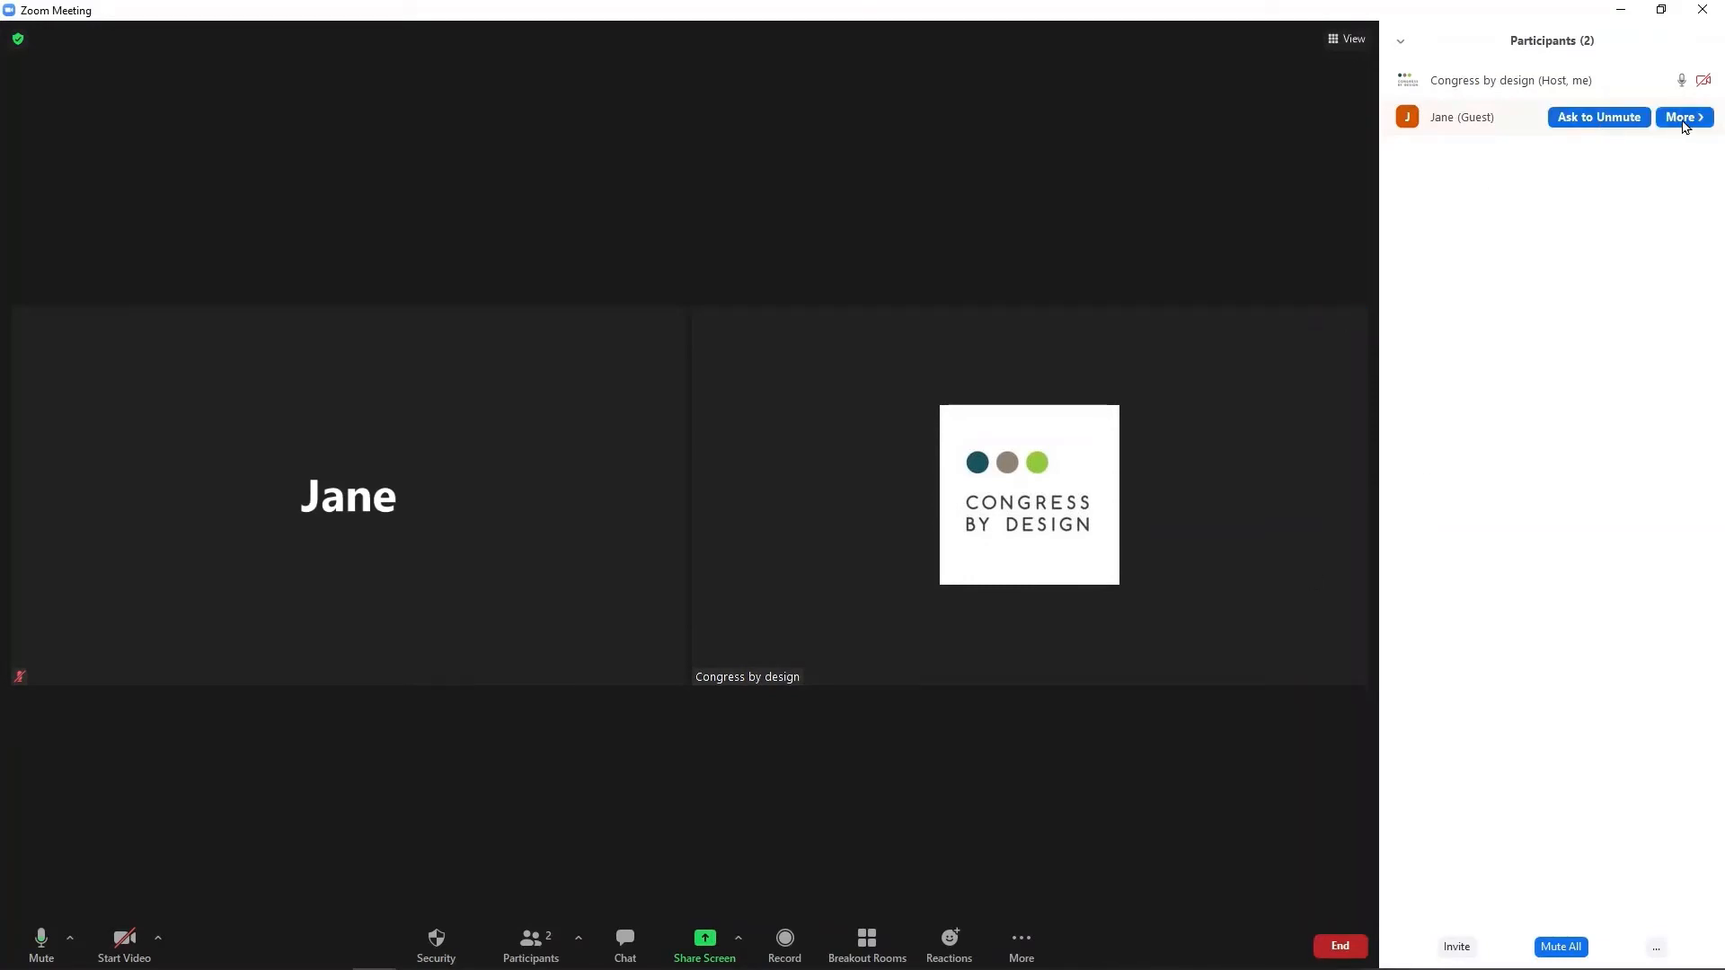
pyautogui.click(1680, 120)
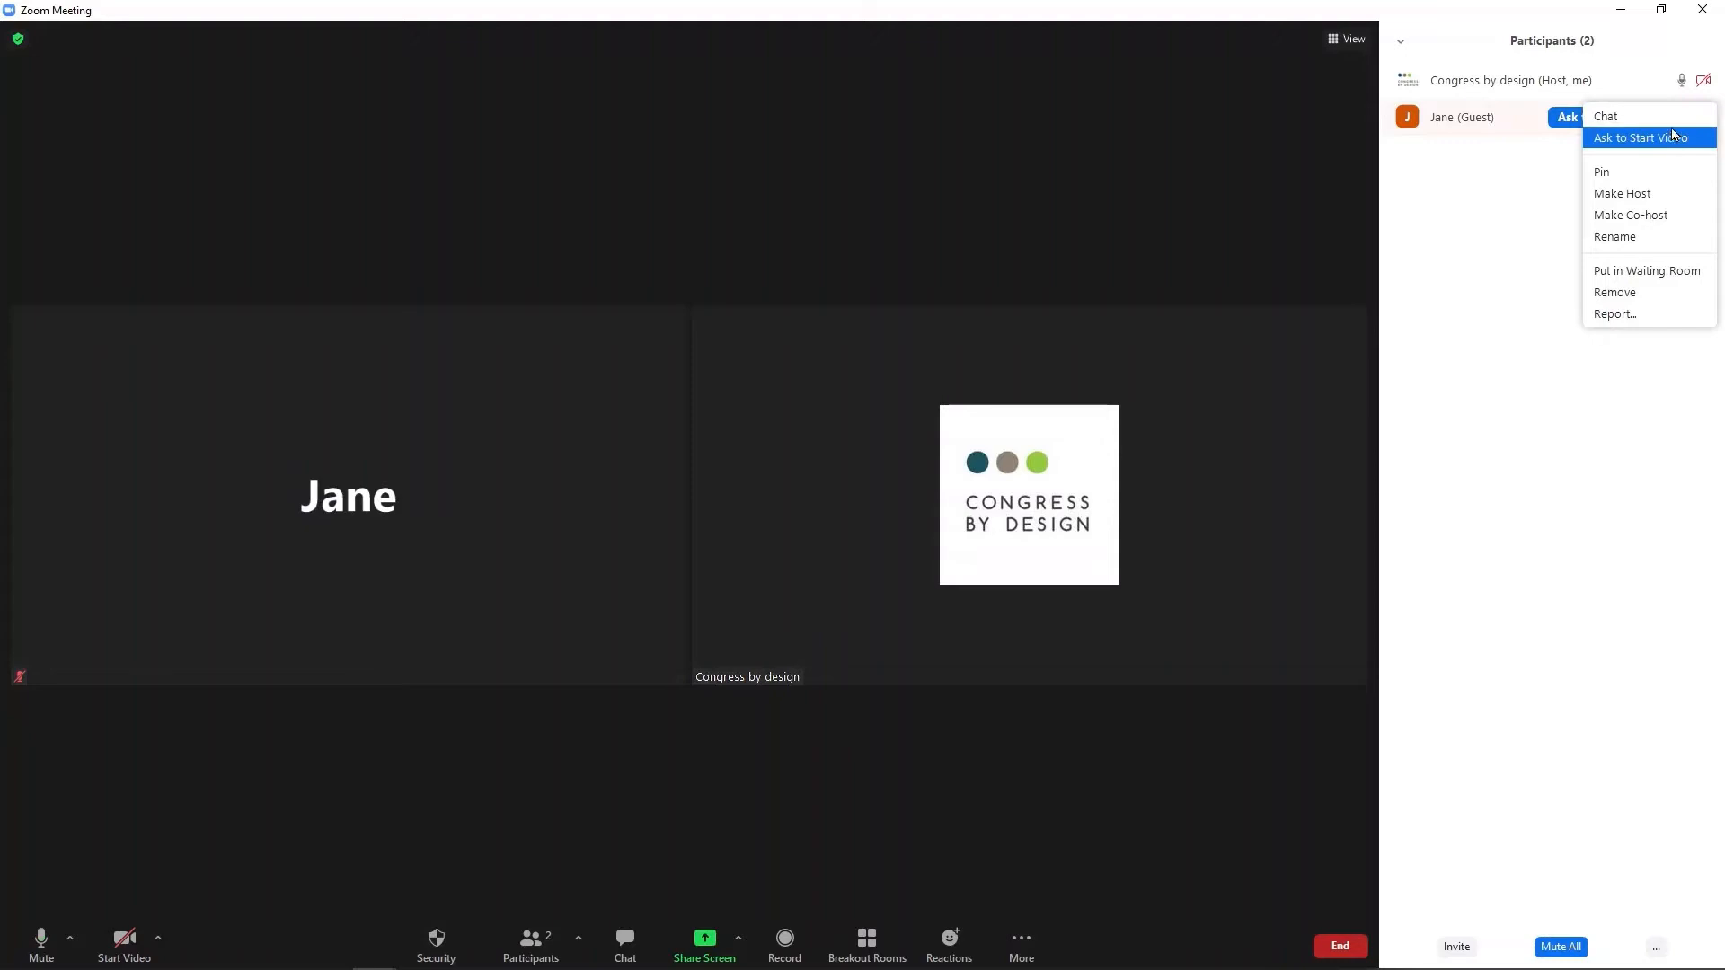
pyautogui.click(1528, 175)
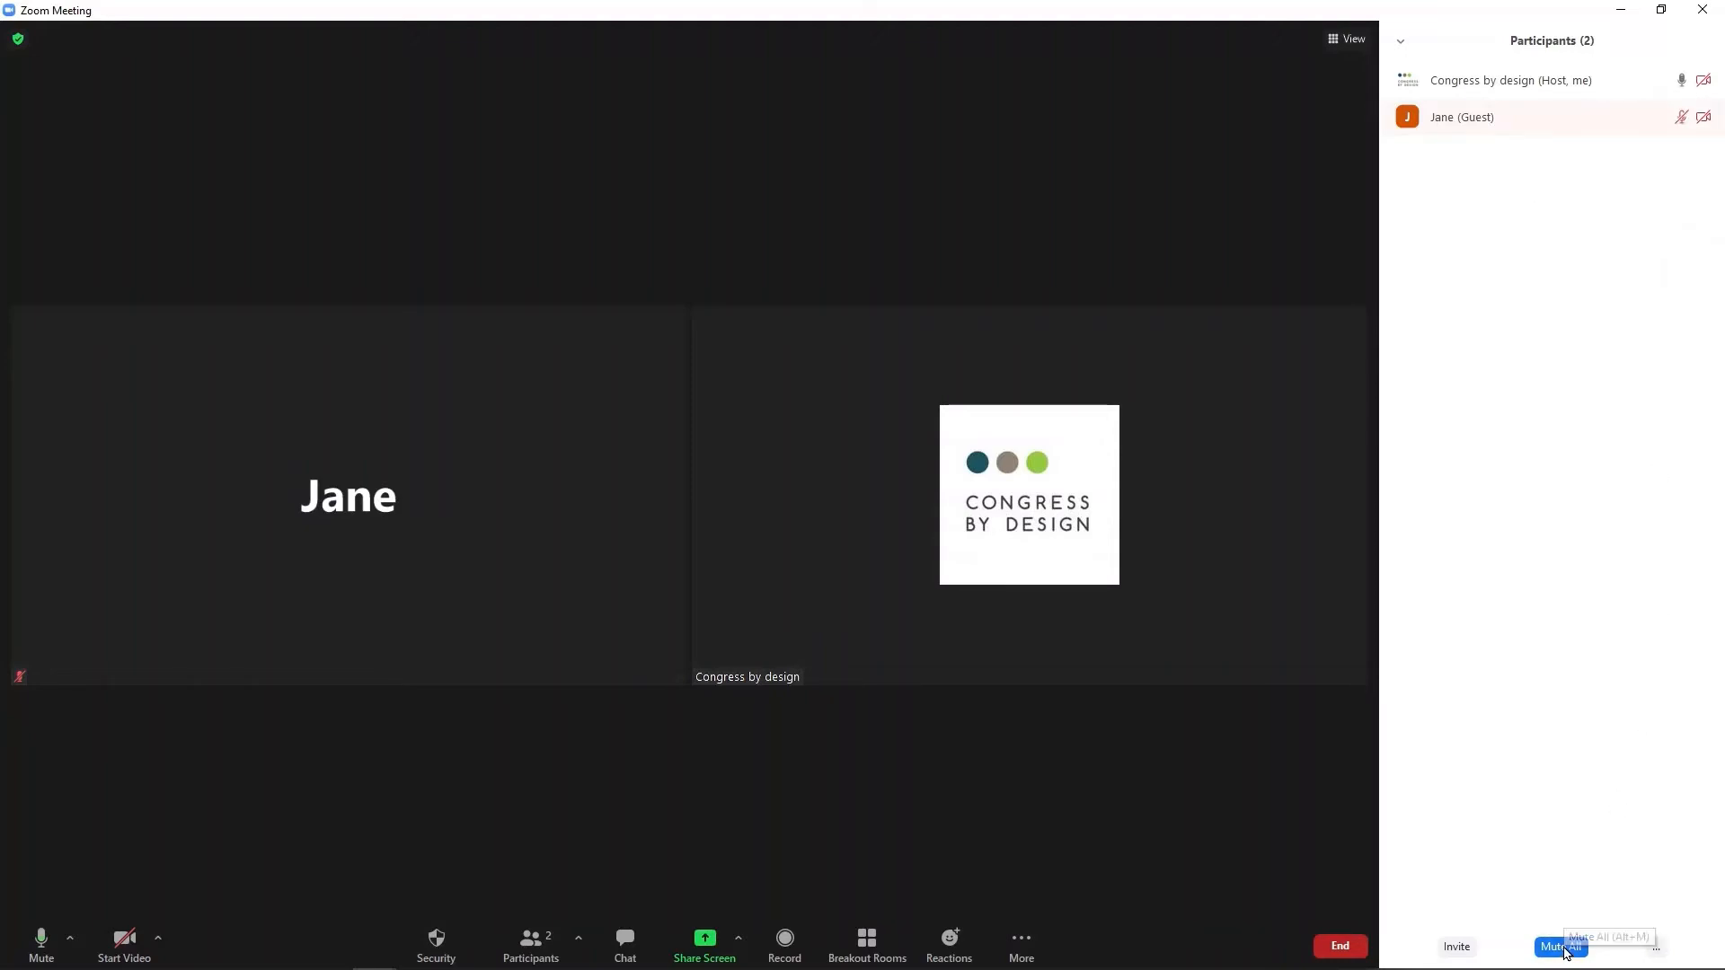
pyautogui.click(1562, 948)
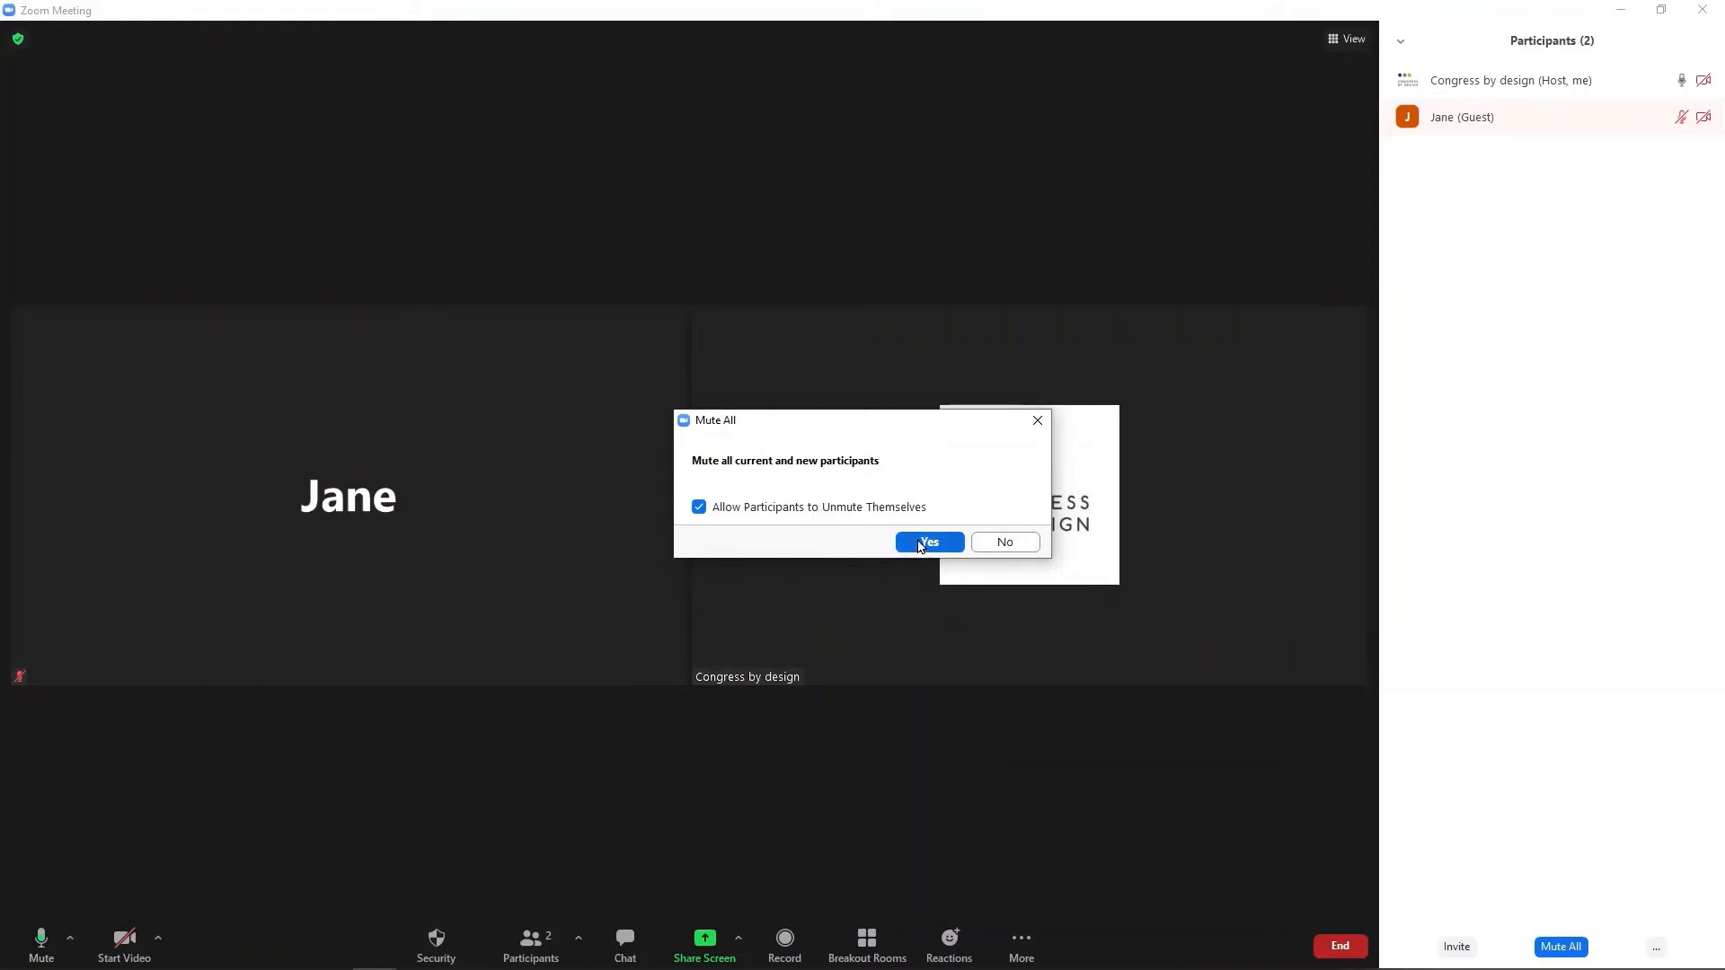
pyautogui.click(921, 543)
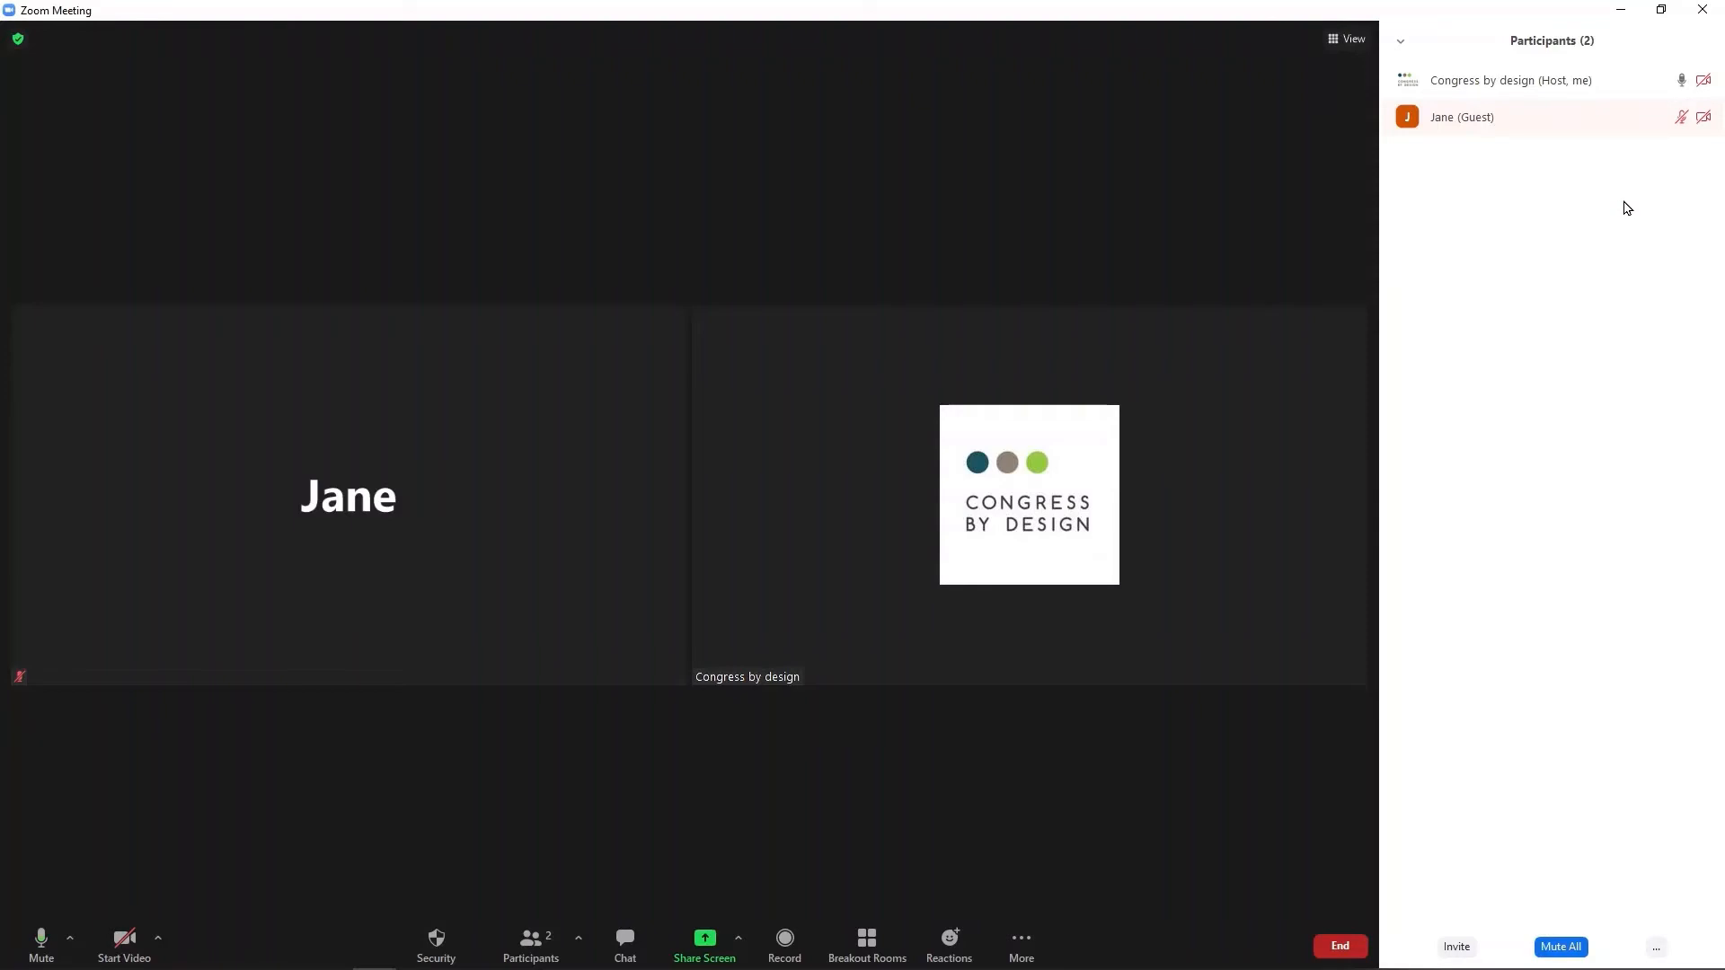
# Mute the host's own microphone.
pyautogui.moveTo(1680, 95)
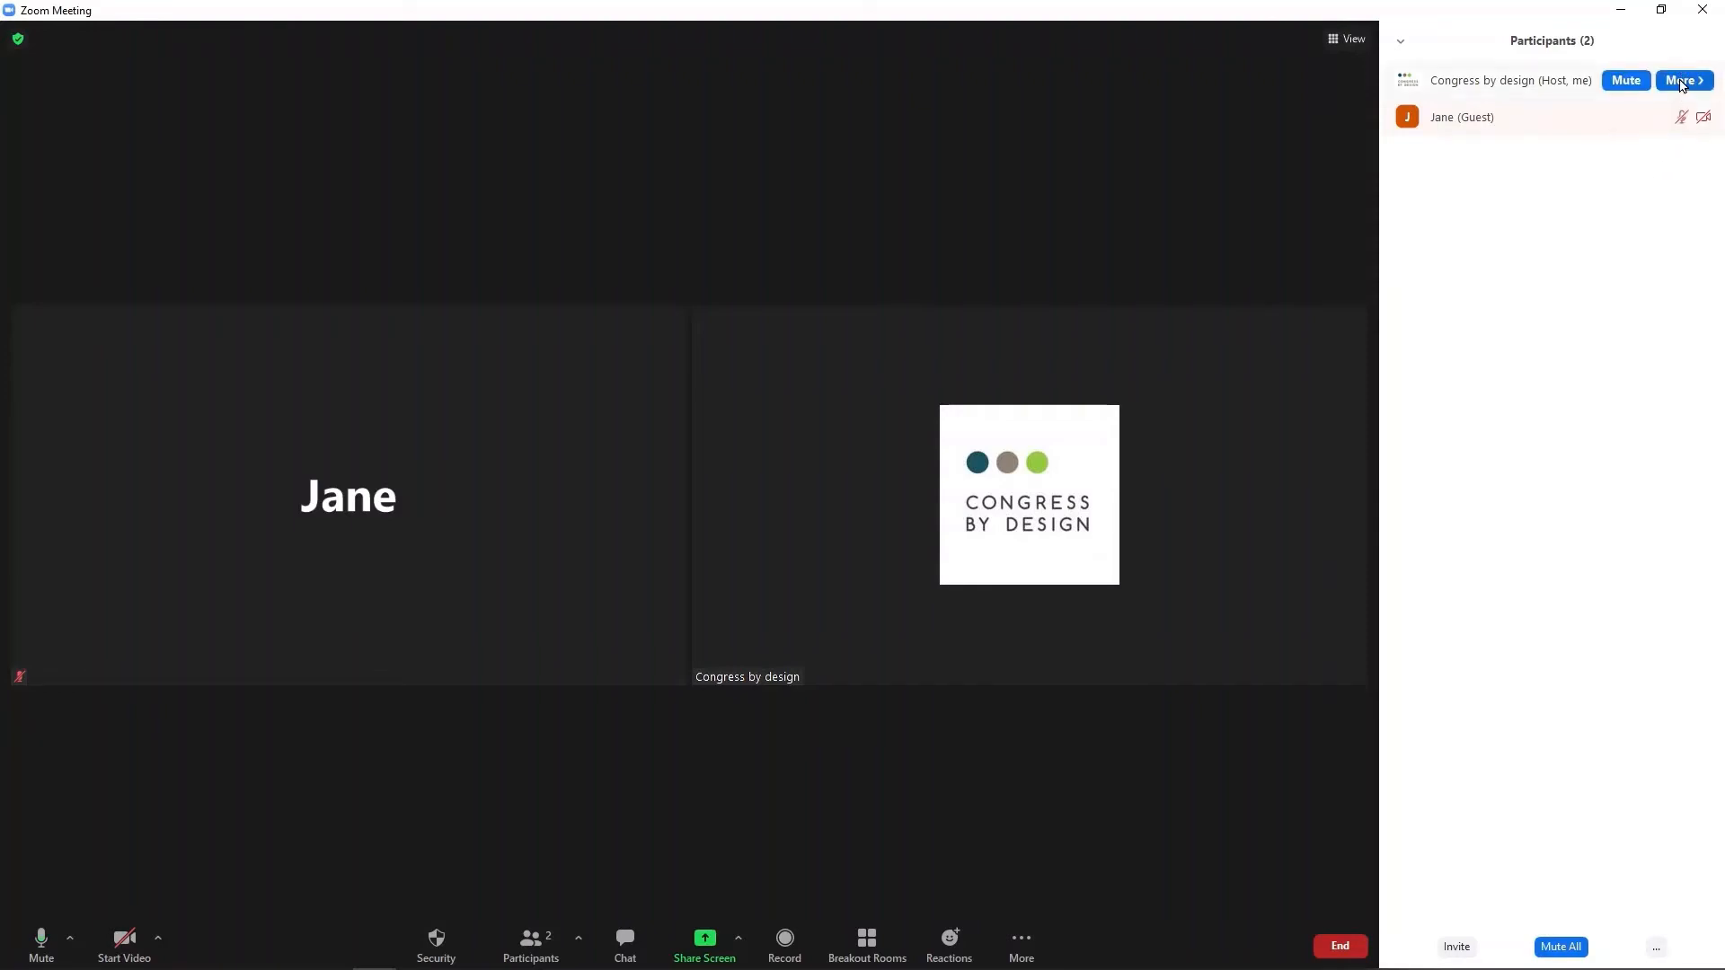
pyautogui.click(1633, 82)
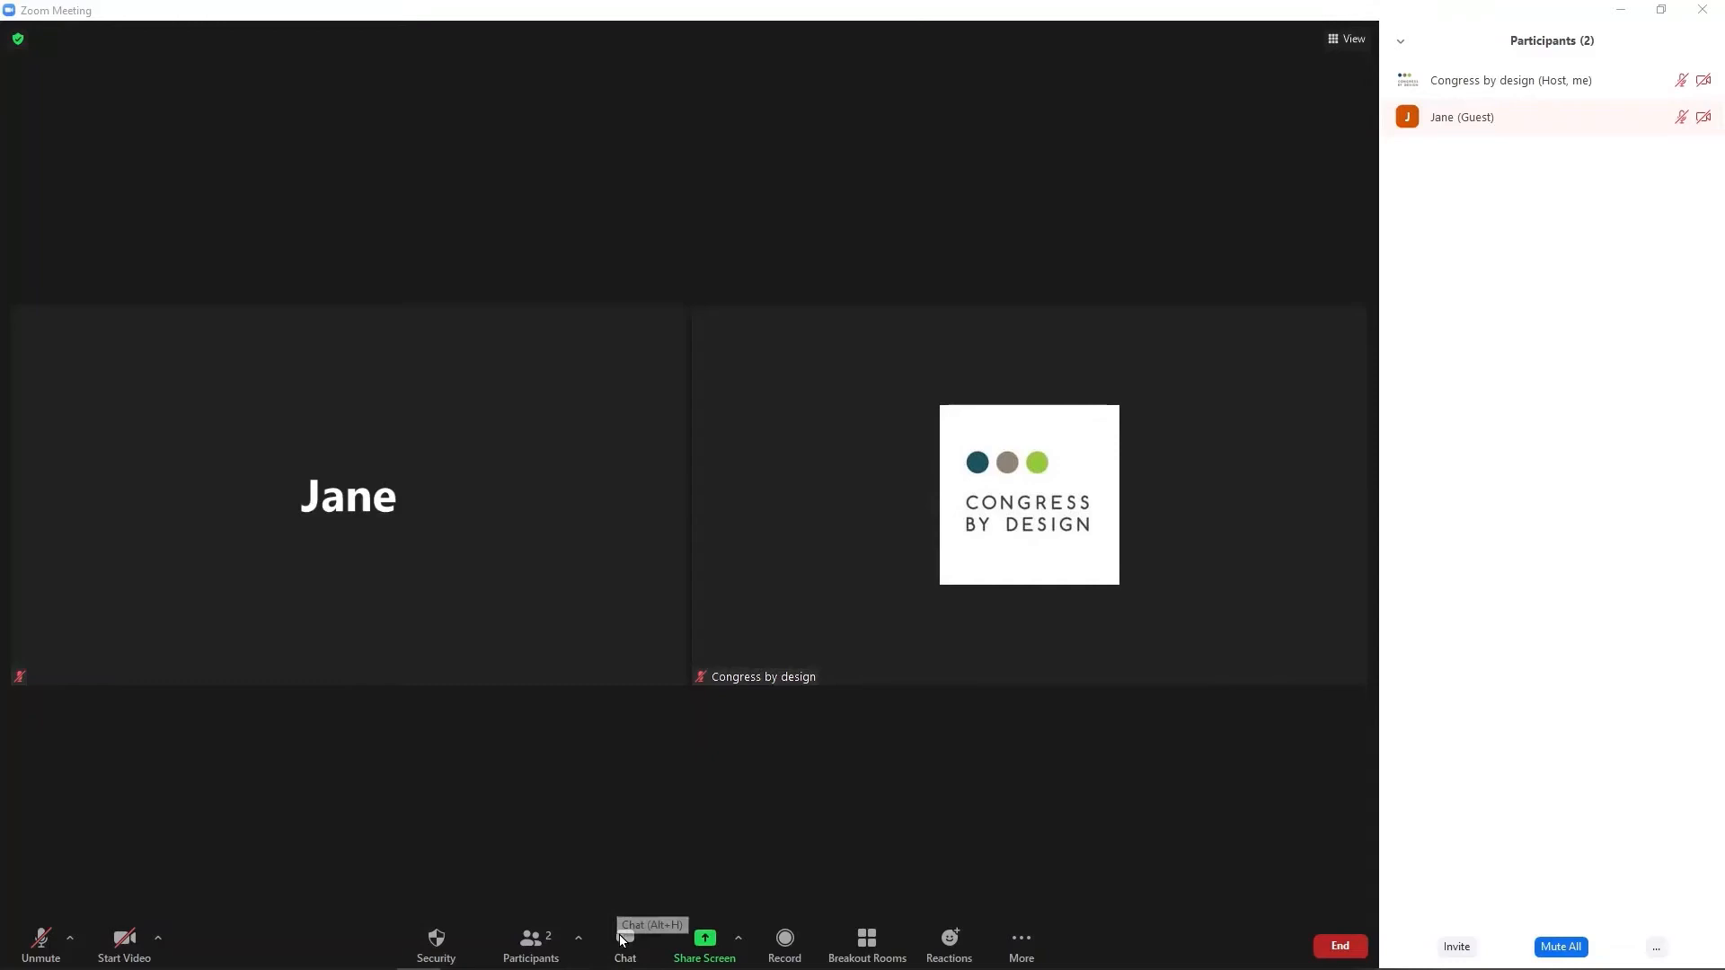
pyautogui.click(620, 938)
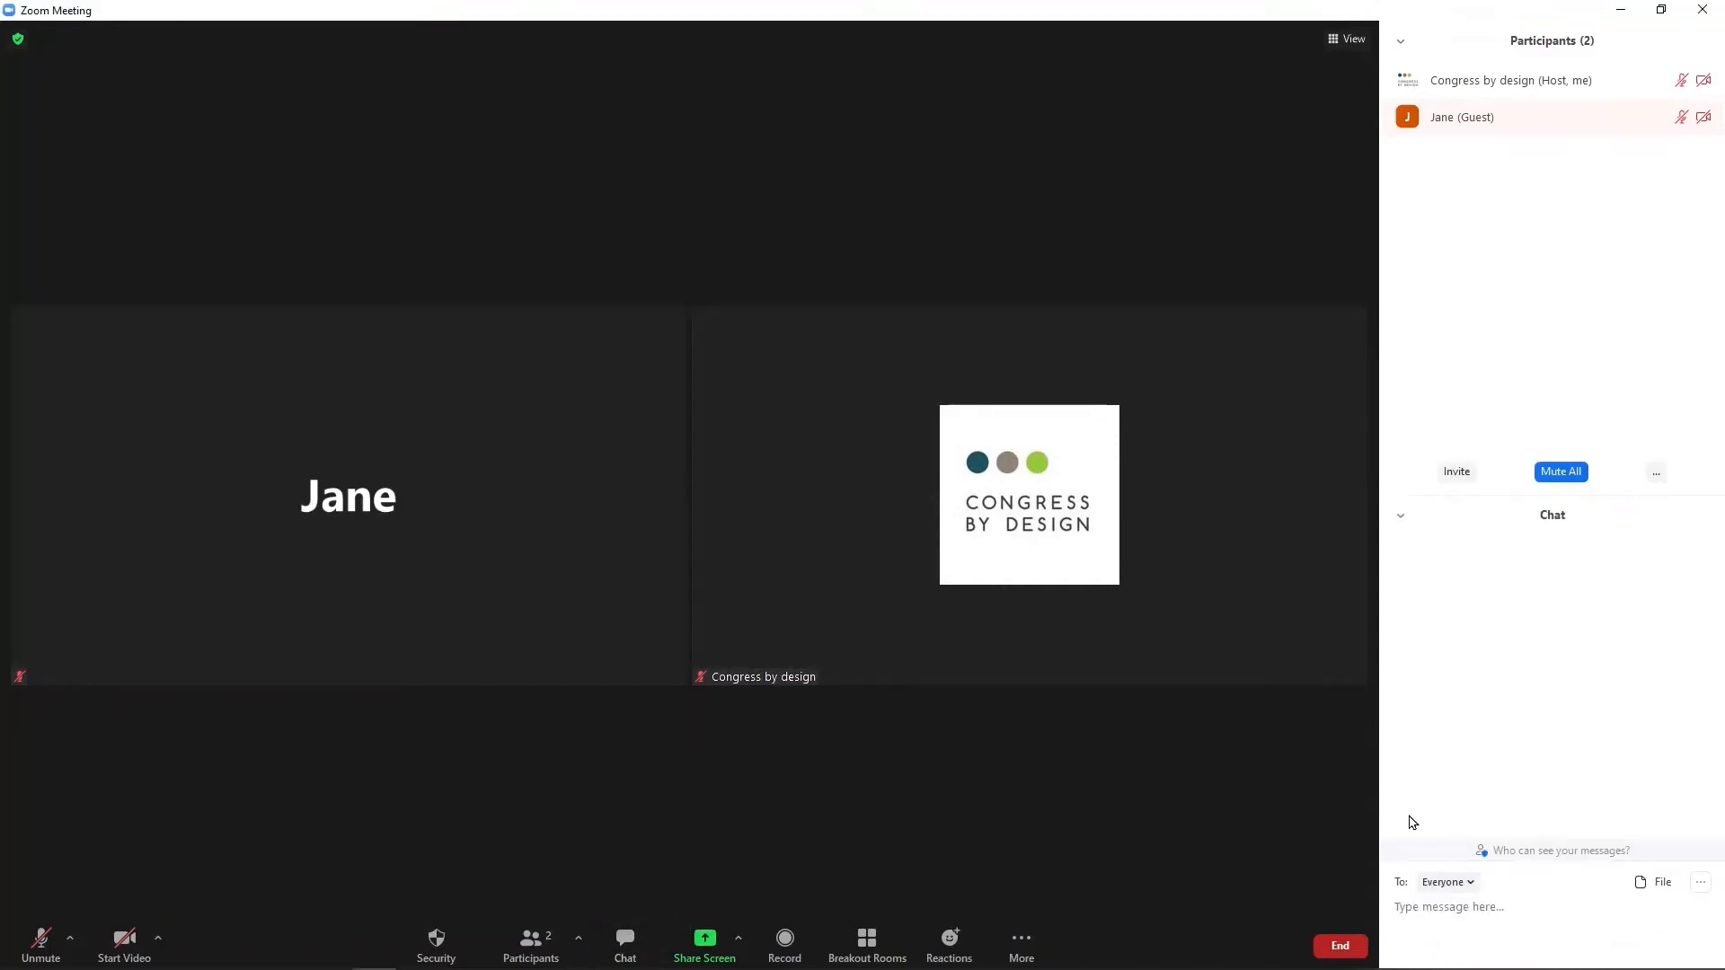
# Keep the chat recipient on Everyone and send the message 'Hello'.
pyautogui.click(1438, 885)
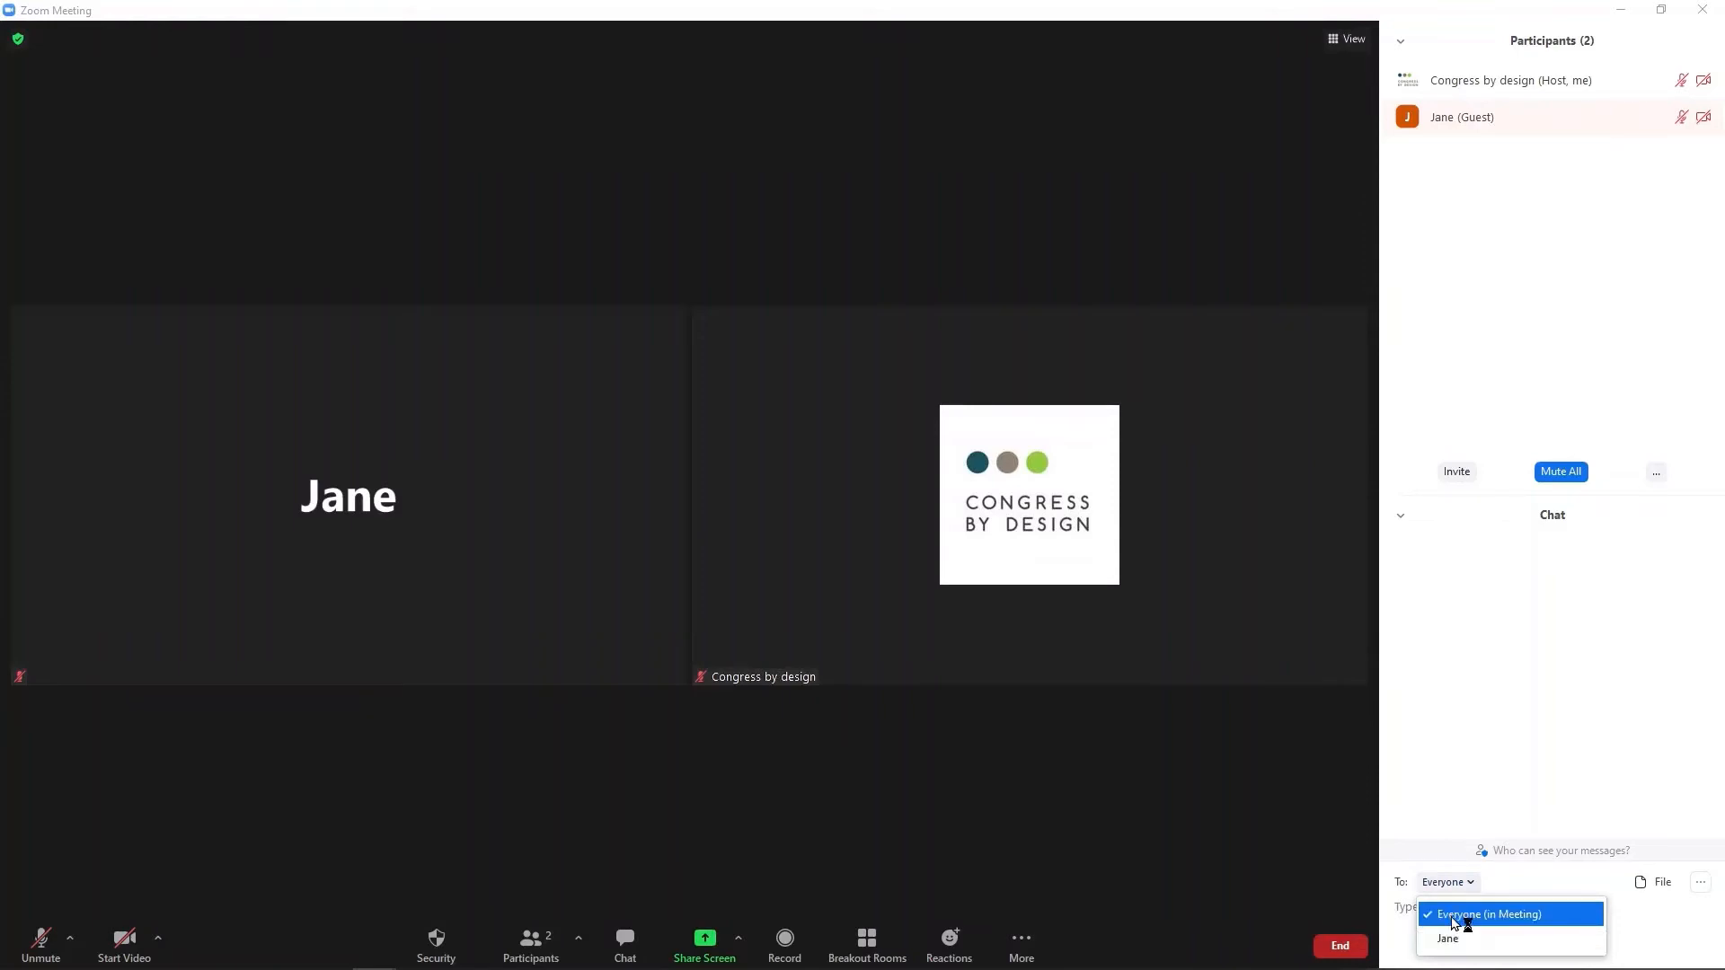
pyautogui.click(1399, 908)
pyautogui.write('Hel')
pyautogui.press('Return')
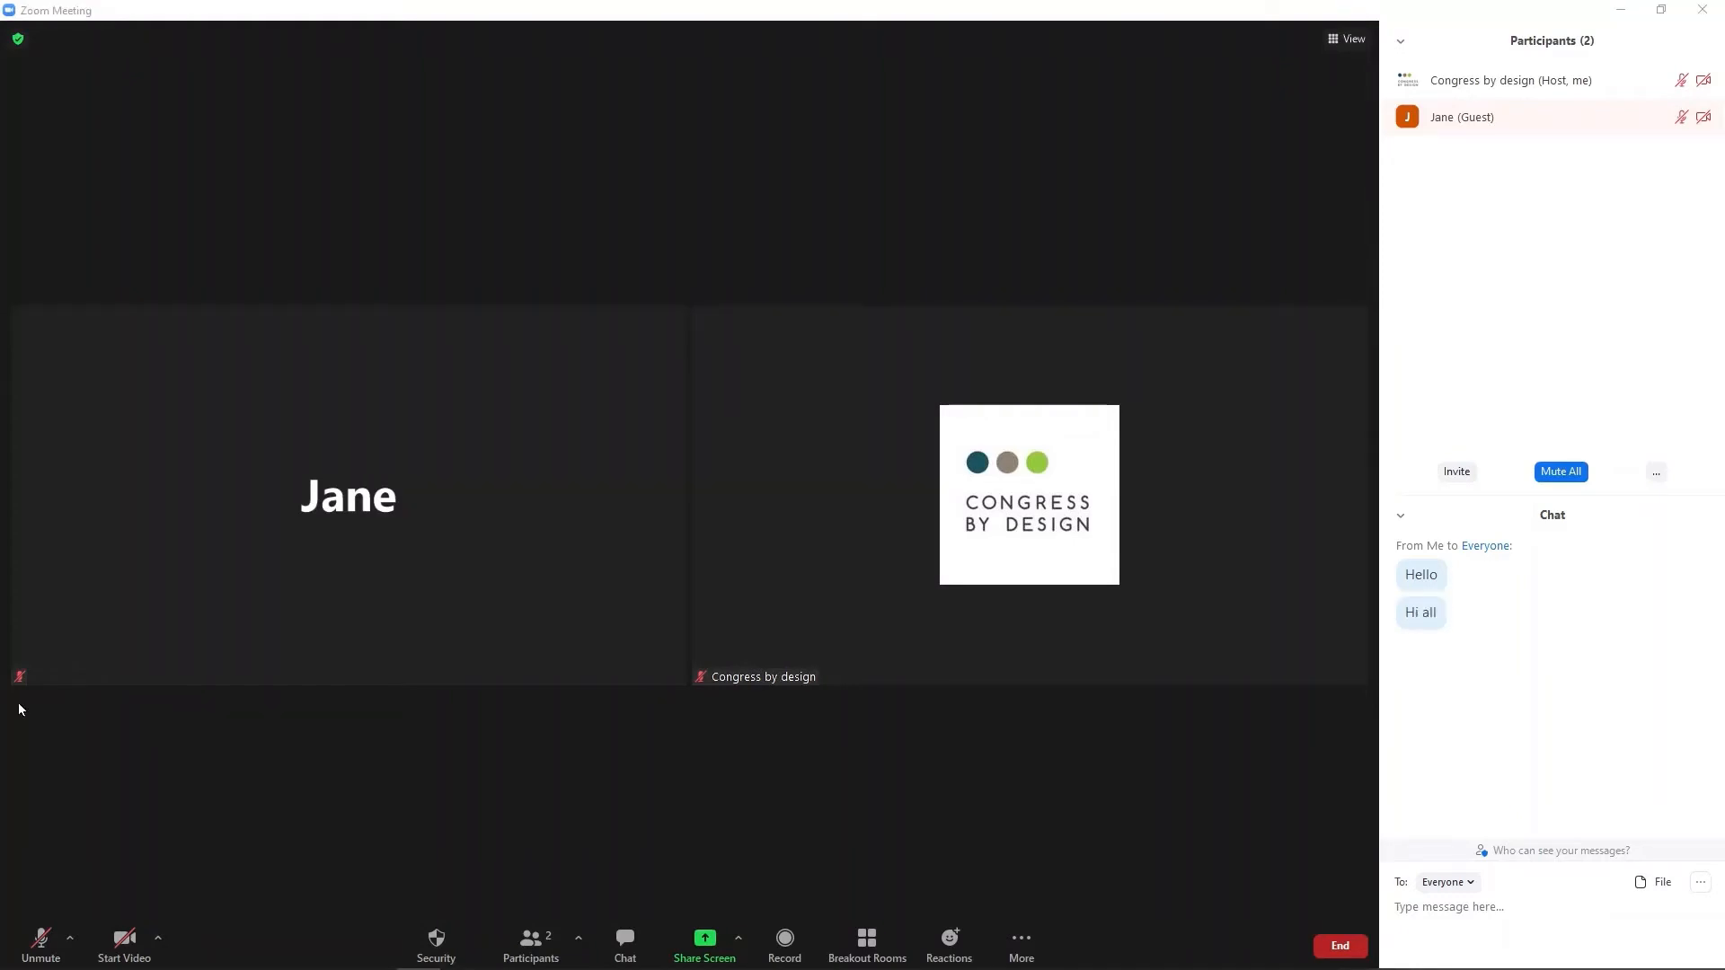
# Raise and lower the host's hand, then send a clap reaction.
pyautogui.click(948, 947)
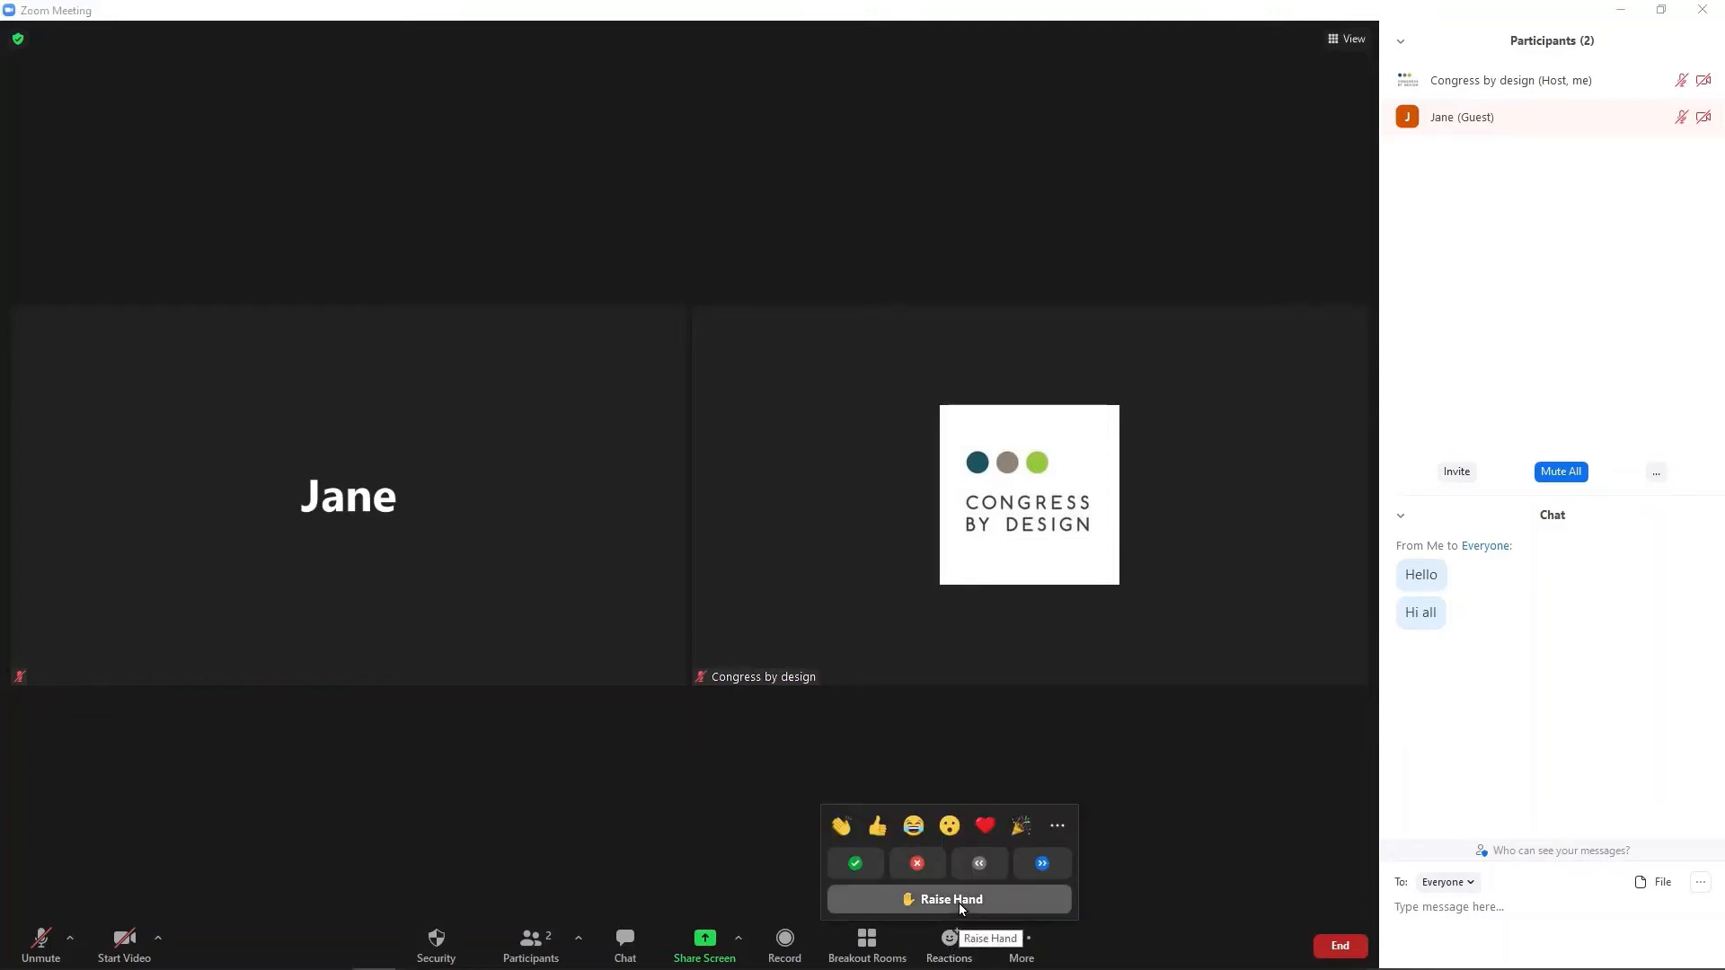
pyautogui.click(959, 909)
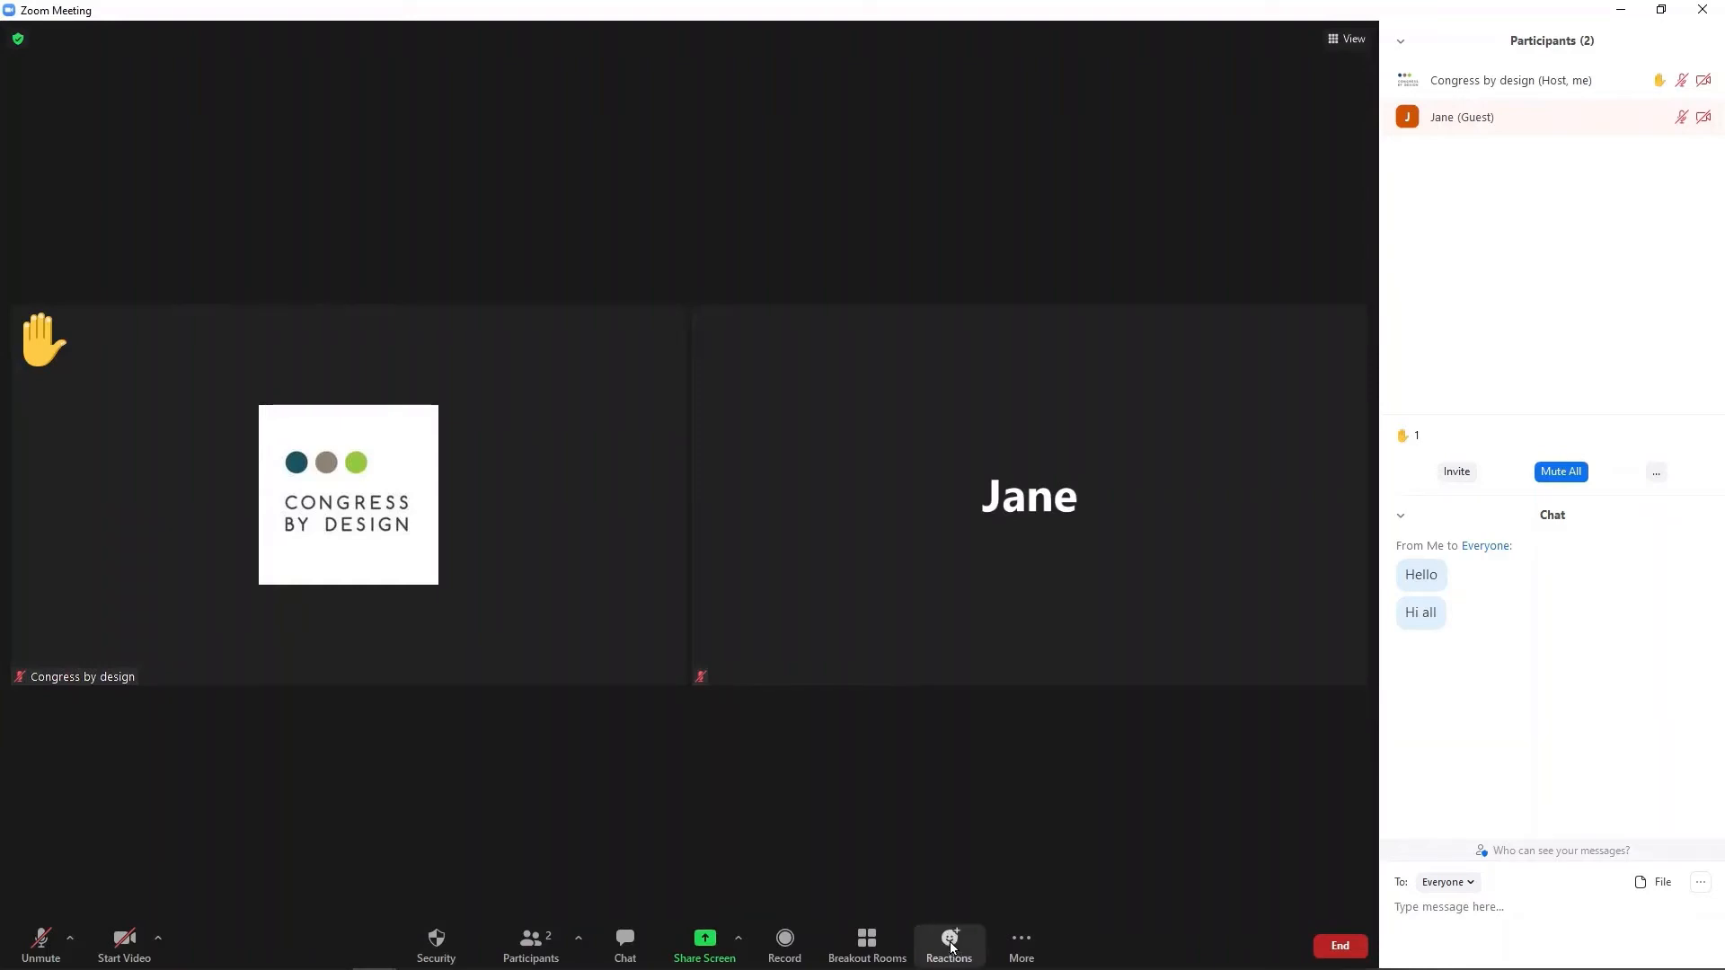
pyautogui.click(952, 948)
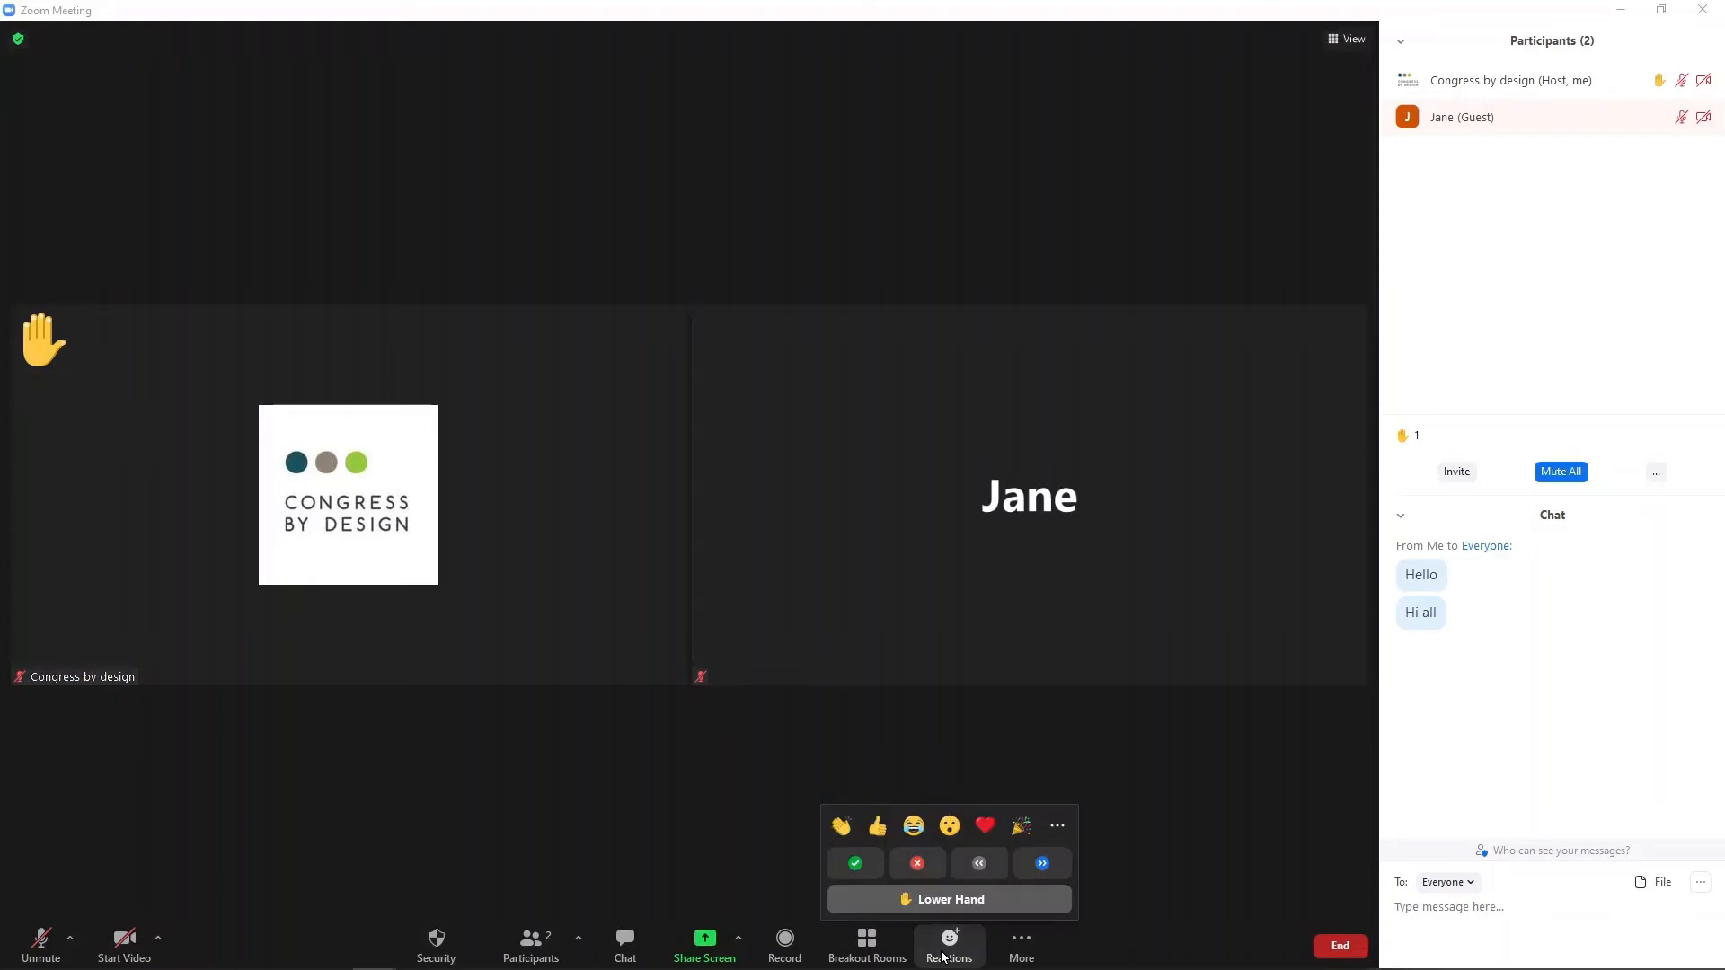
pyautogui.click(957, 908)
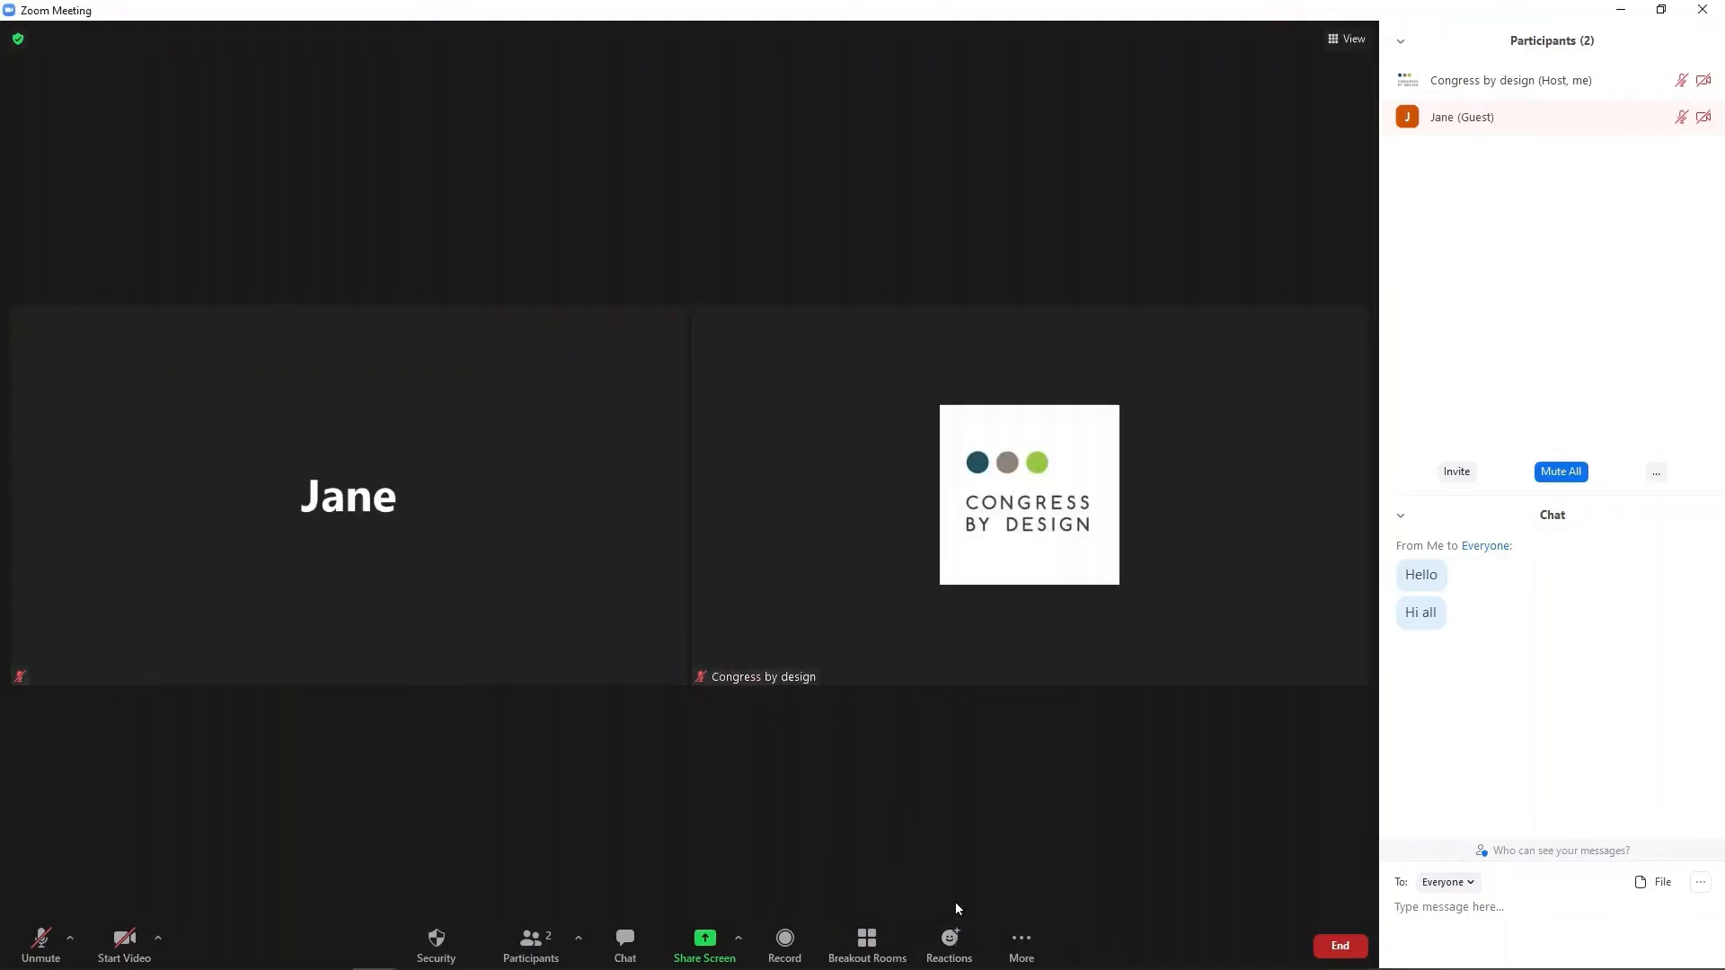
pyautogui.click(944, 948)
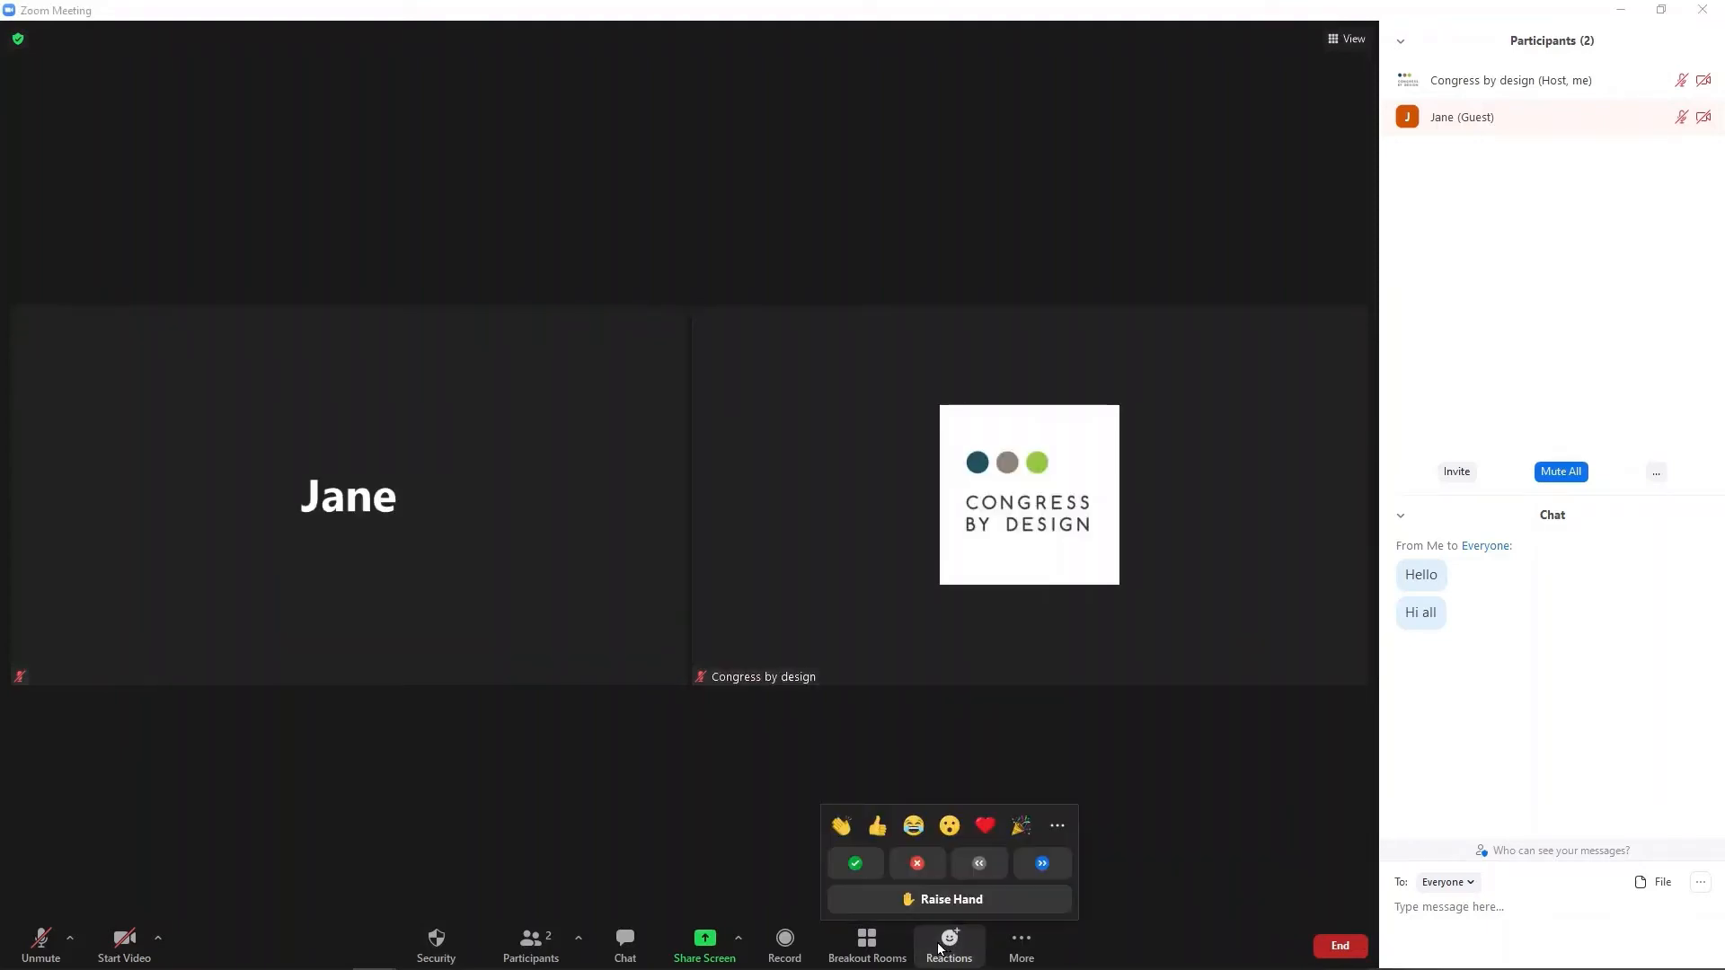
pyautogui.click(840, 825)
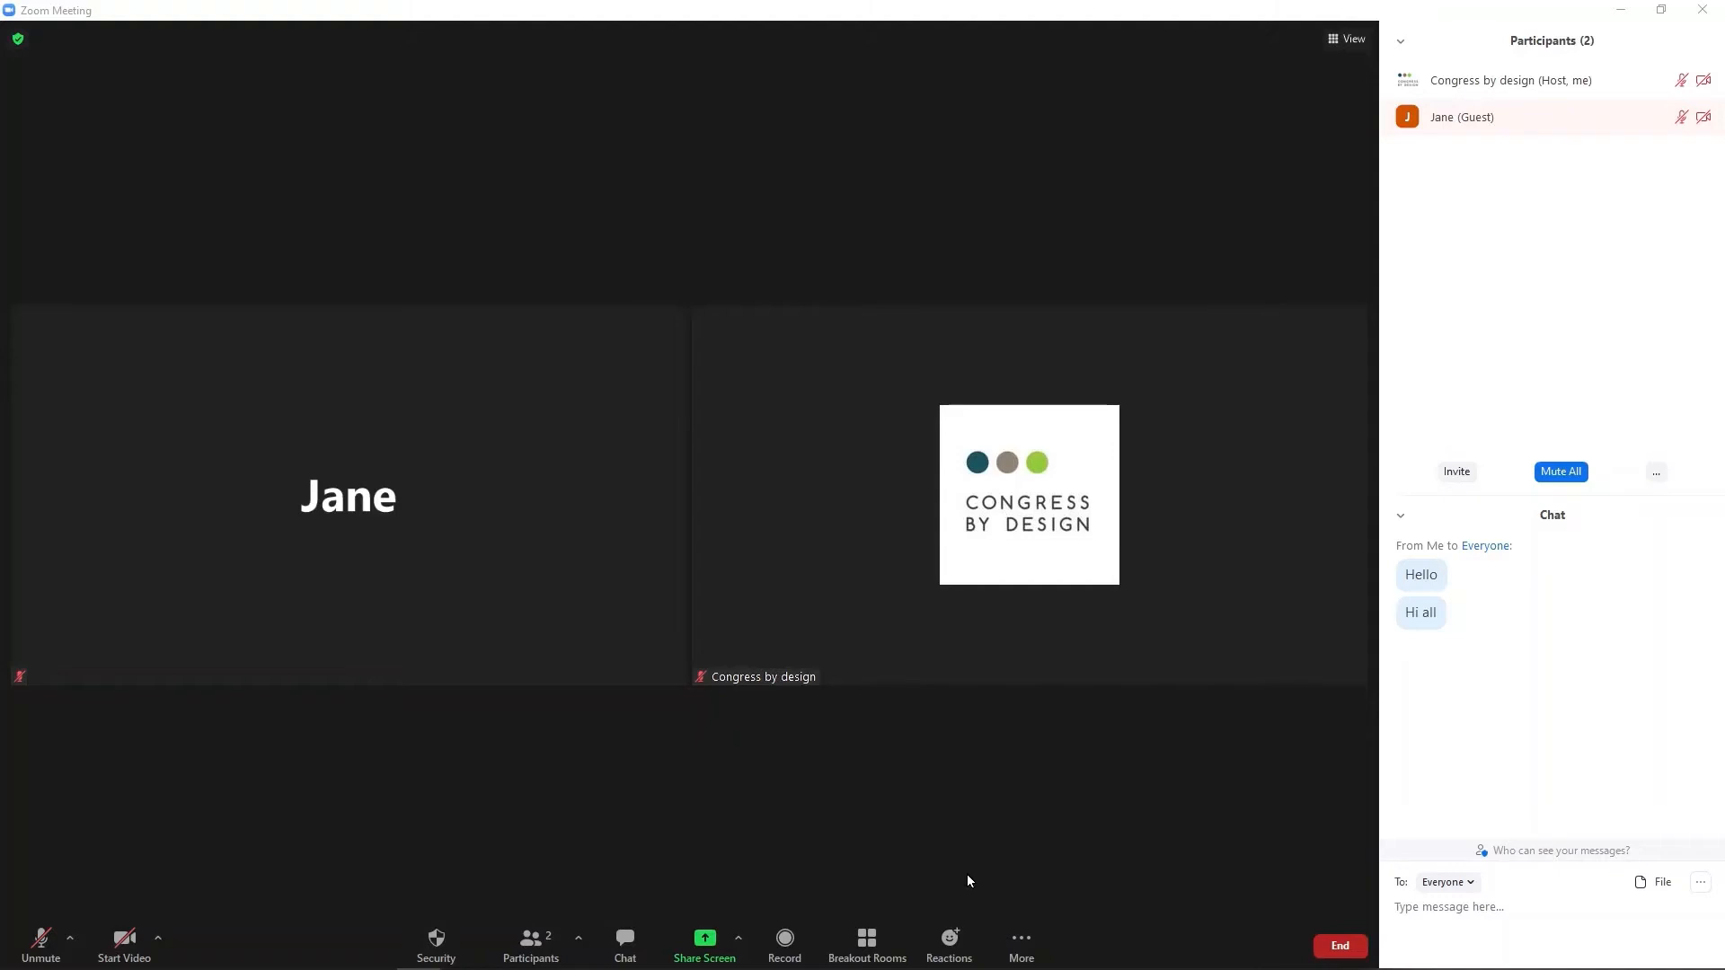
pyautogui.click(949, 940)
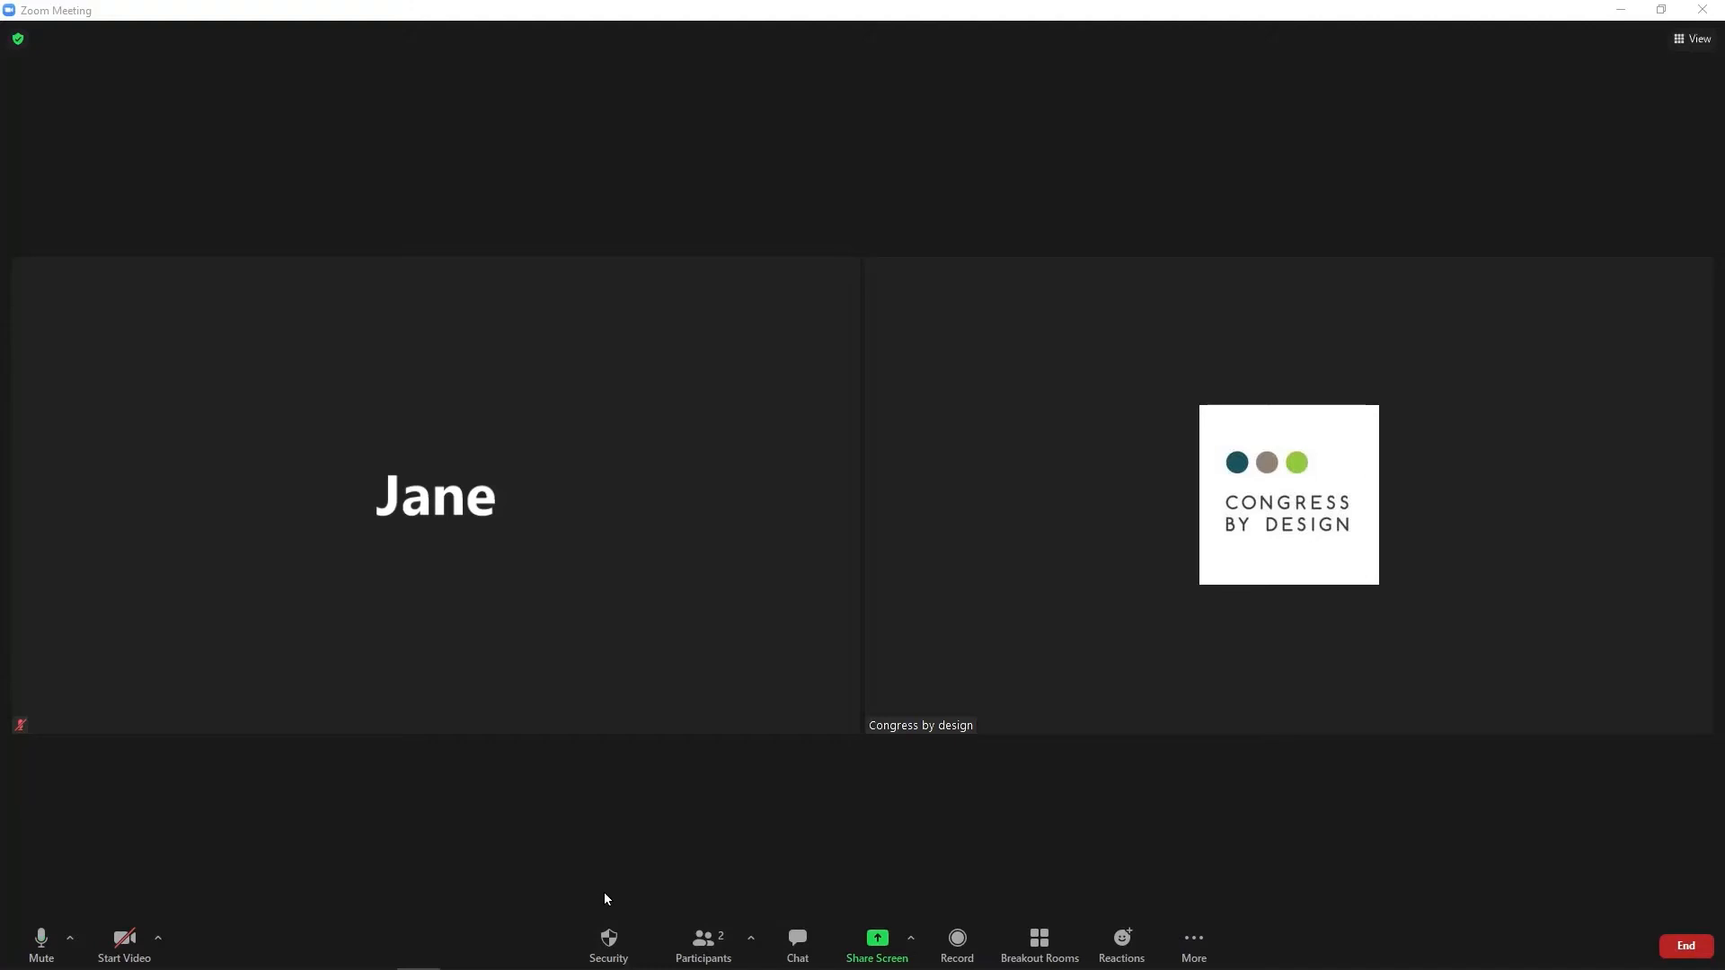
# Reopen the participants list showing the host and the muted guest.
pyautogui.click(699, 942)
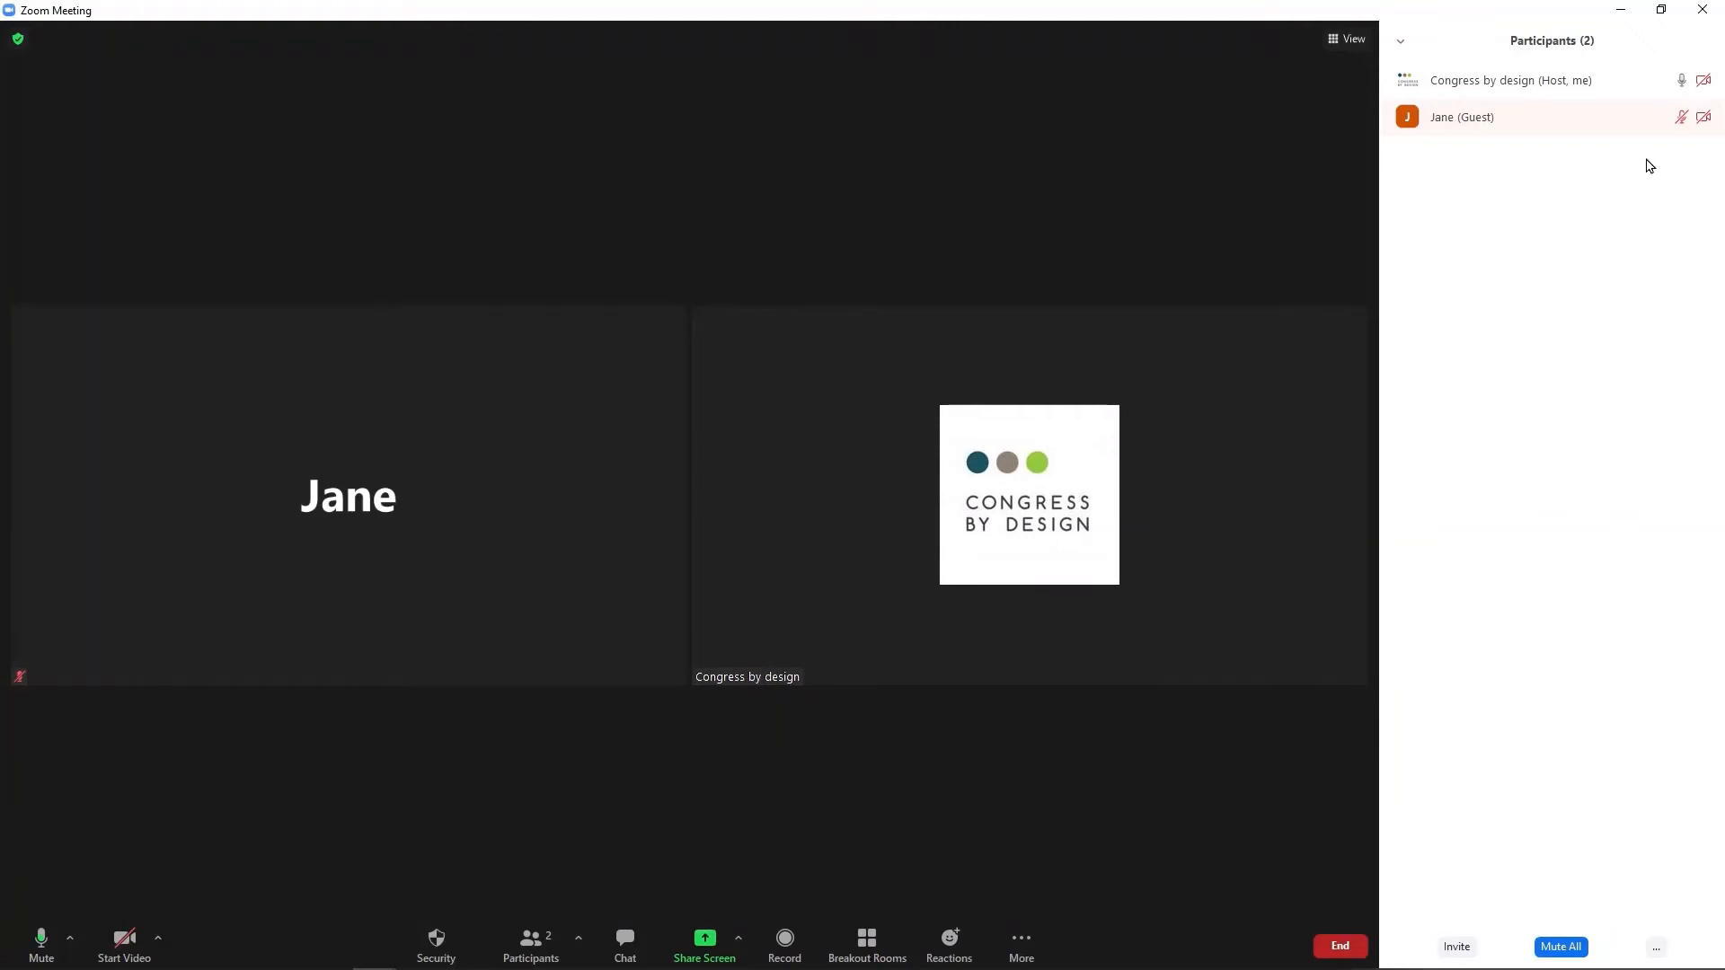
pyautogui.moveTo(1667, 133)
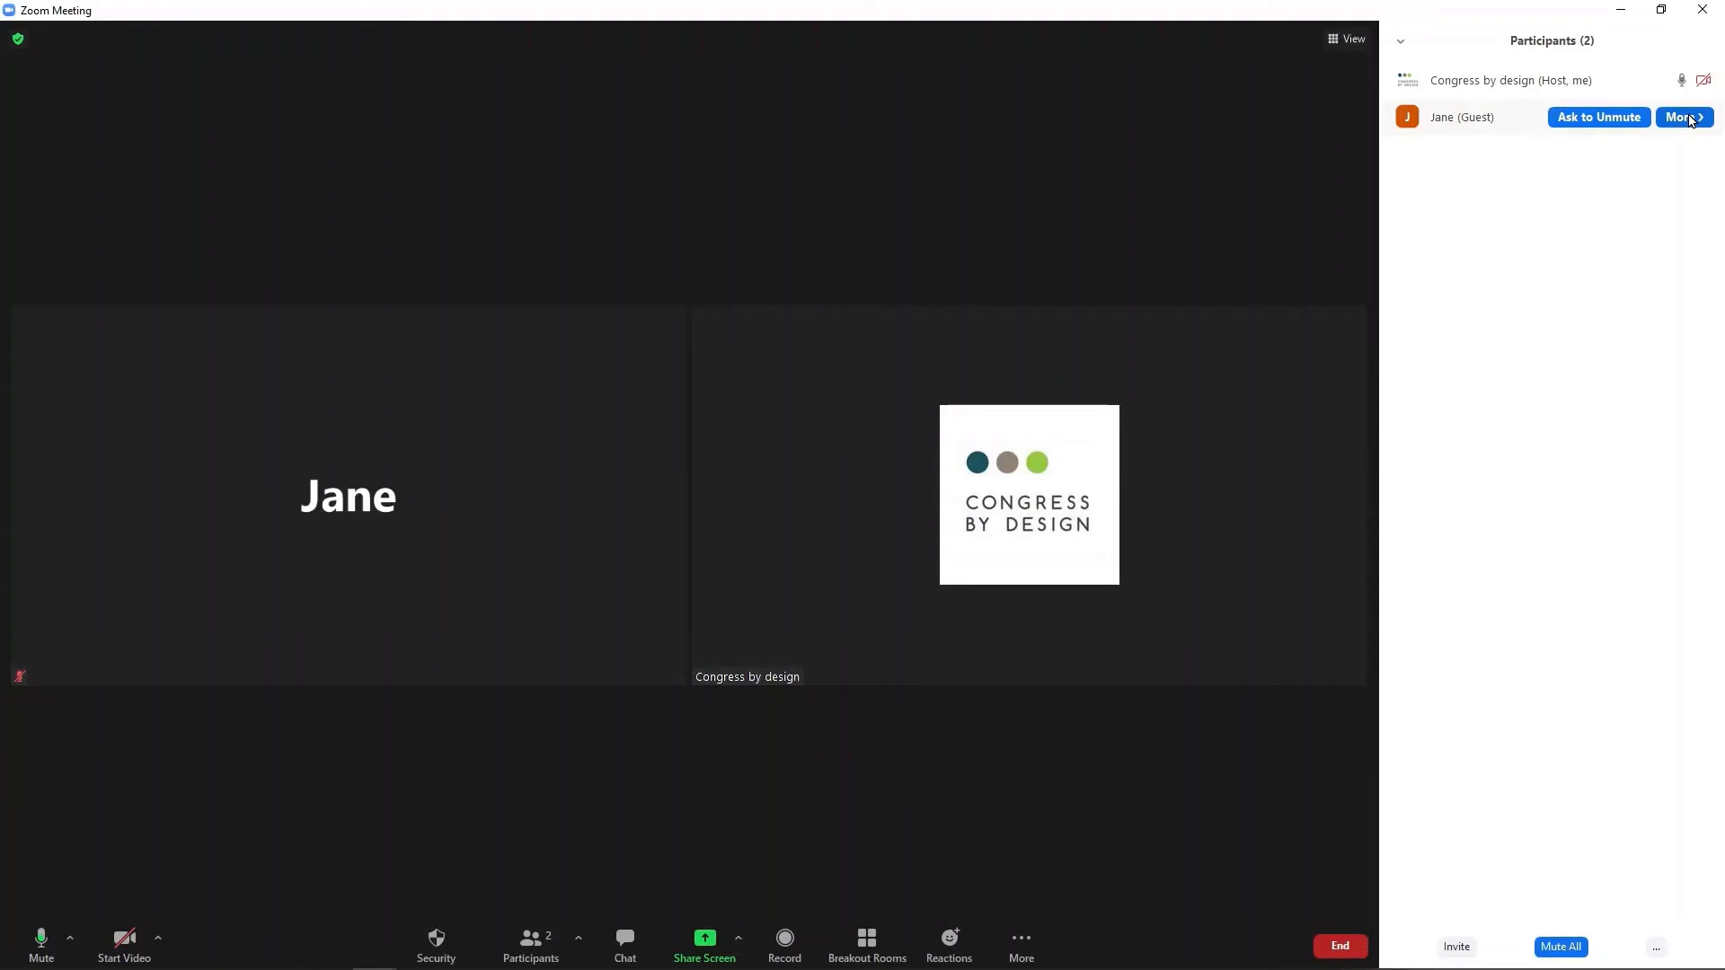
# Remove the guest from the meeting without filing a report.
pyautogui.click(1690, 120)
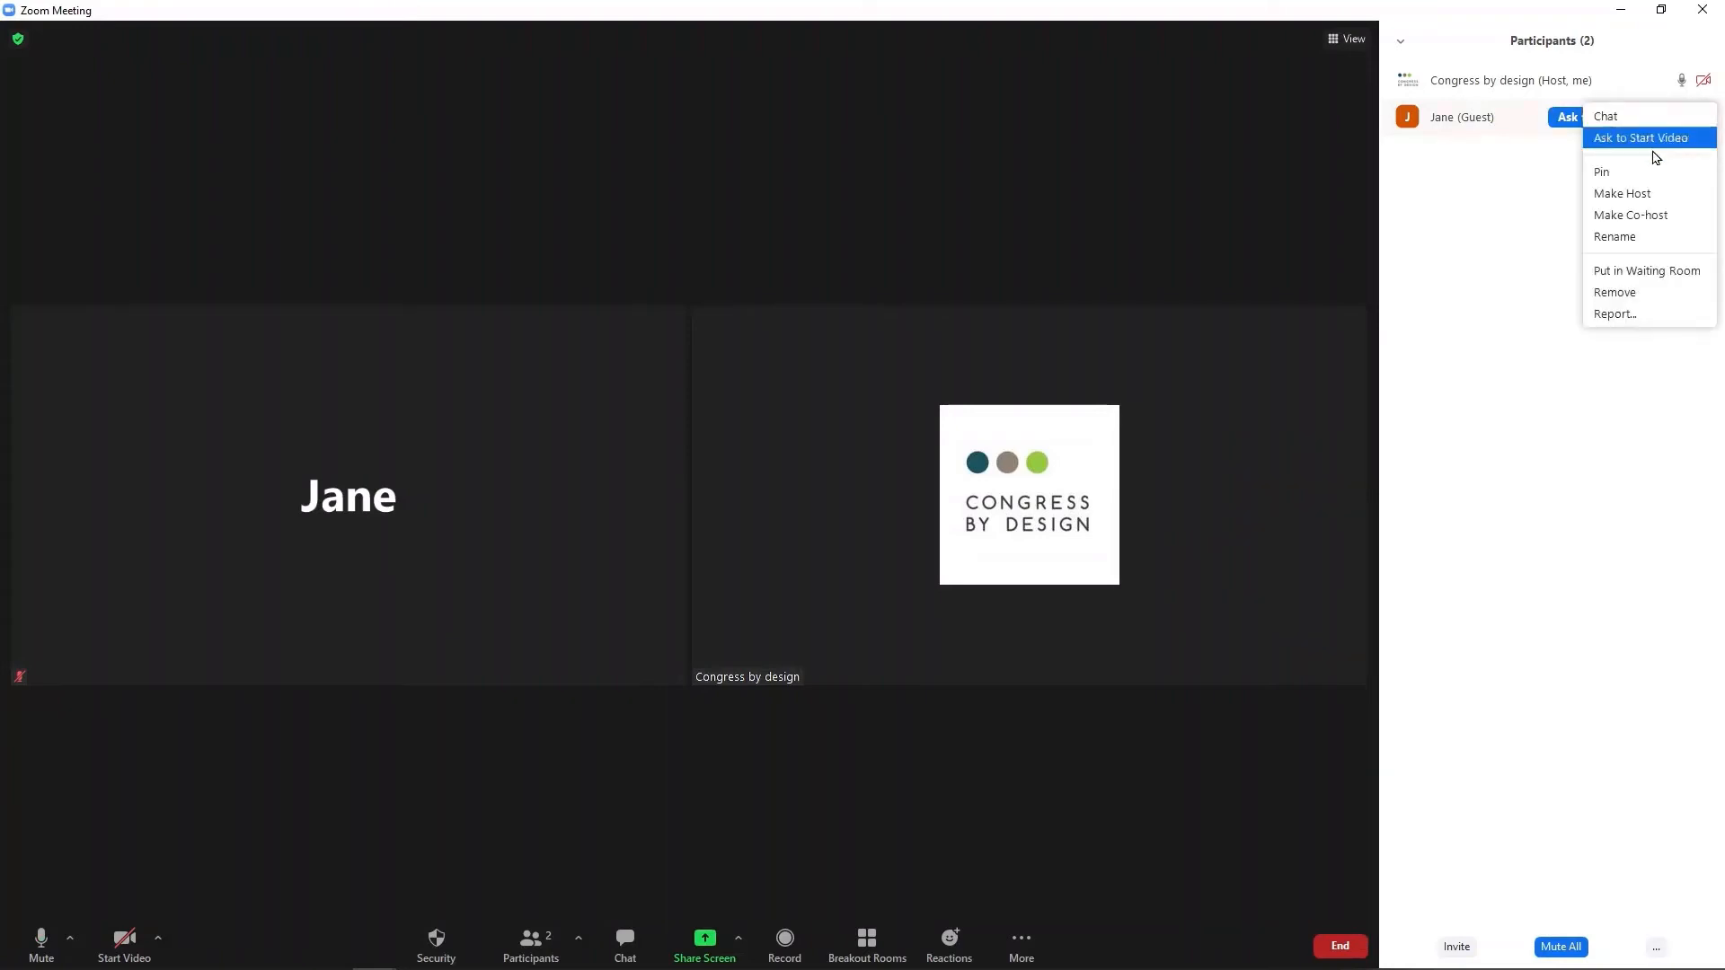
pyautogui.click(1633, 294)
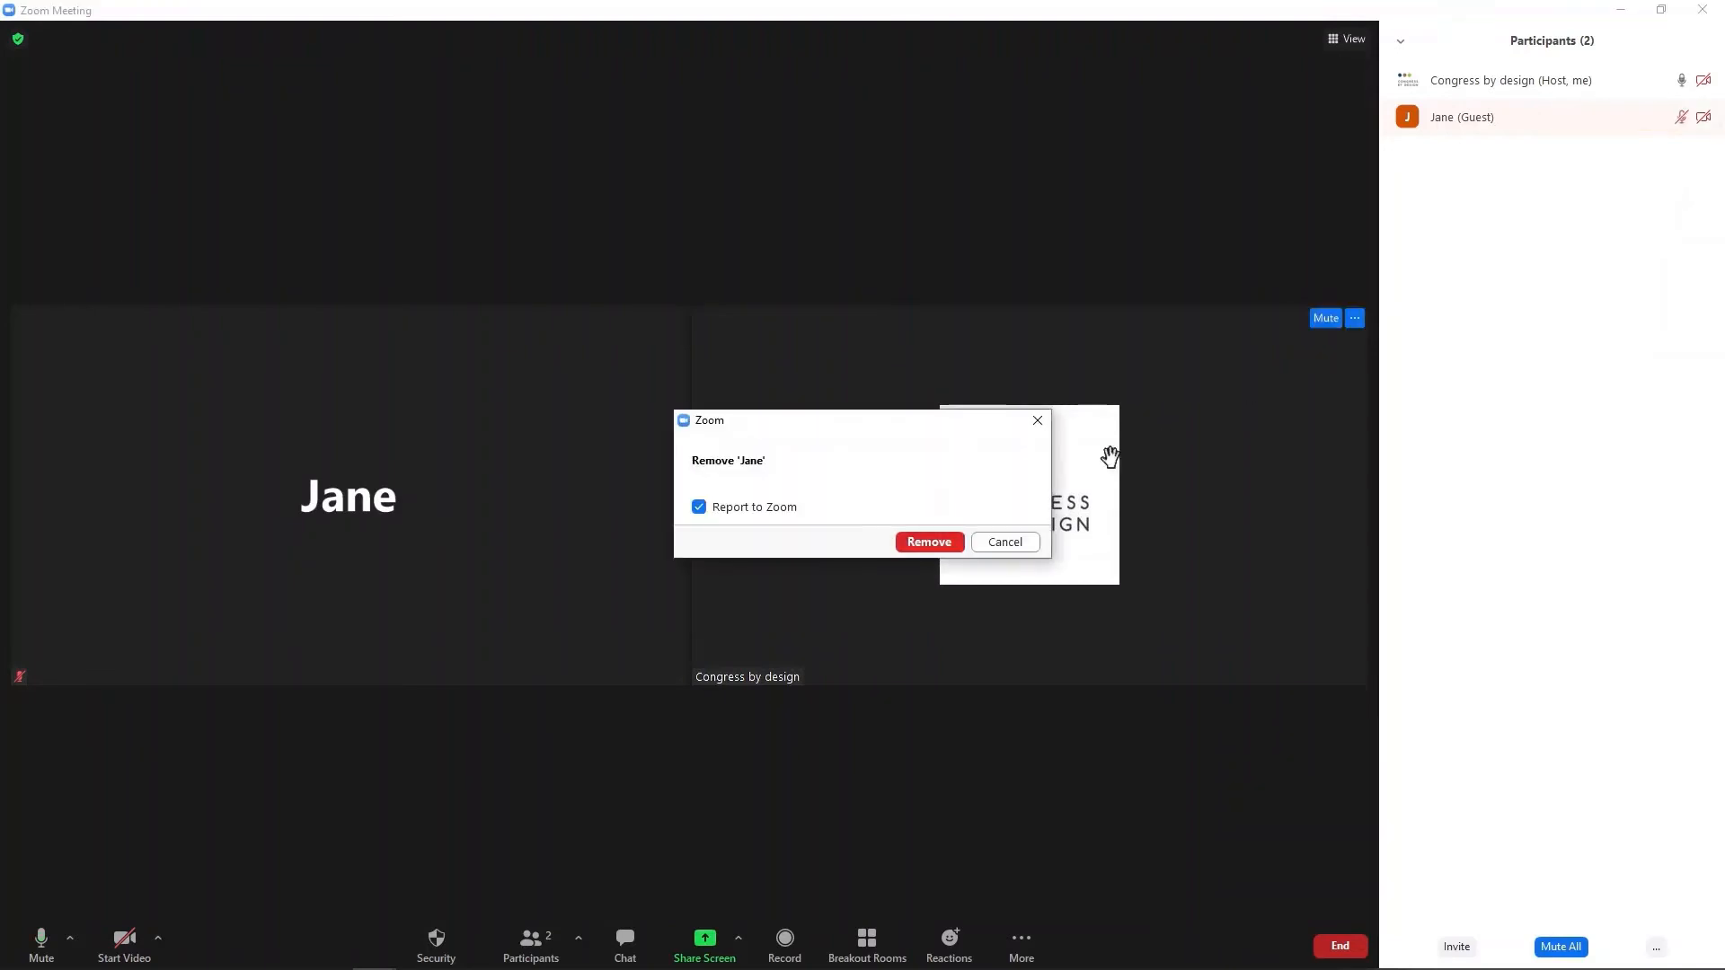
pyautogui.click(940, 543)
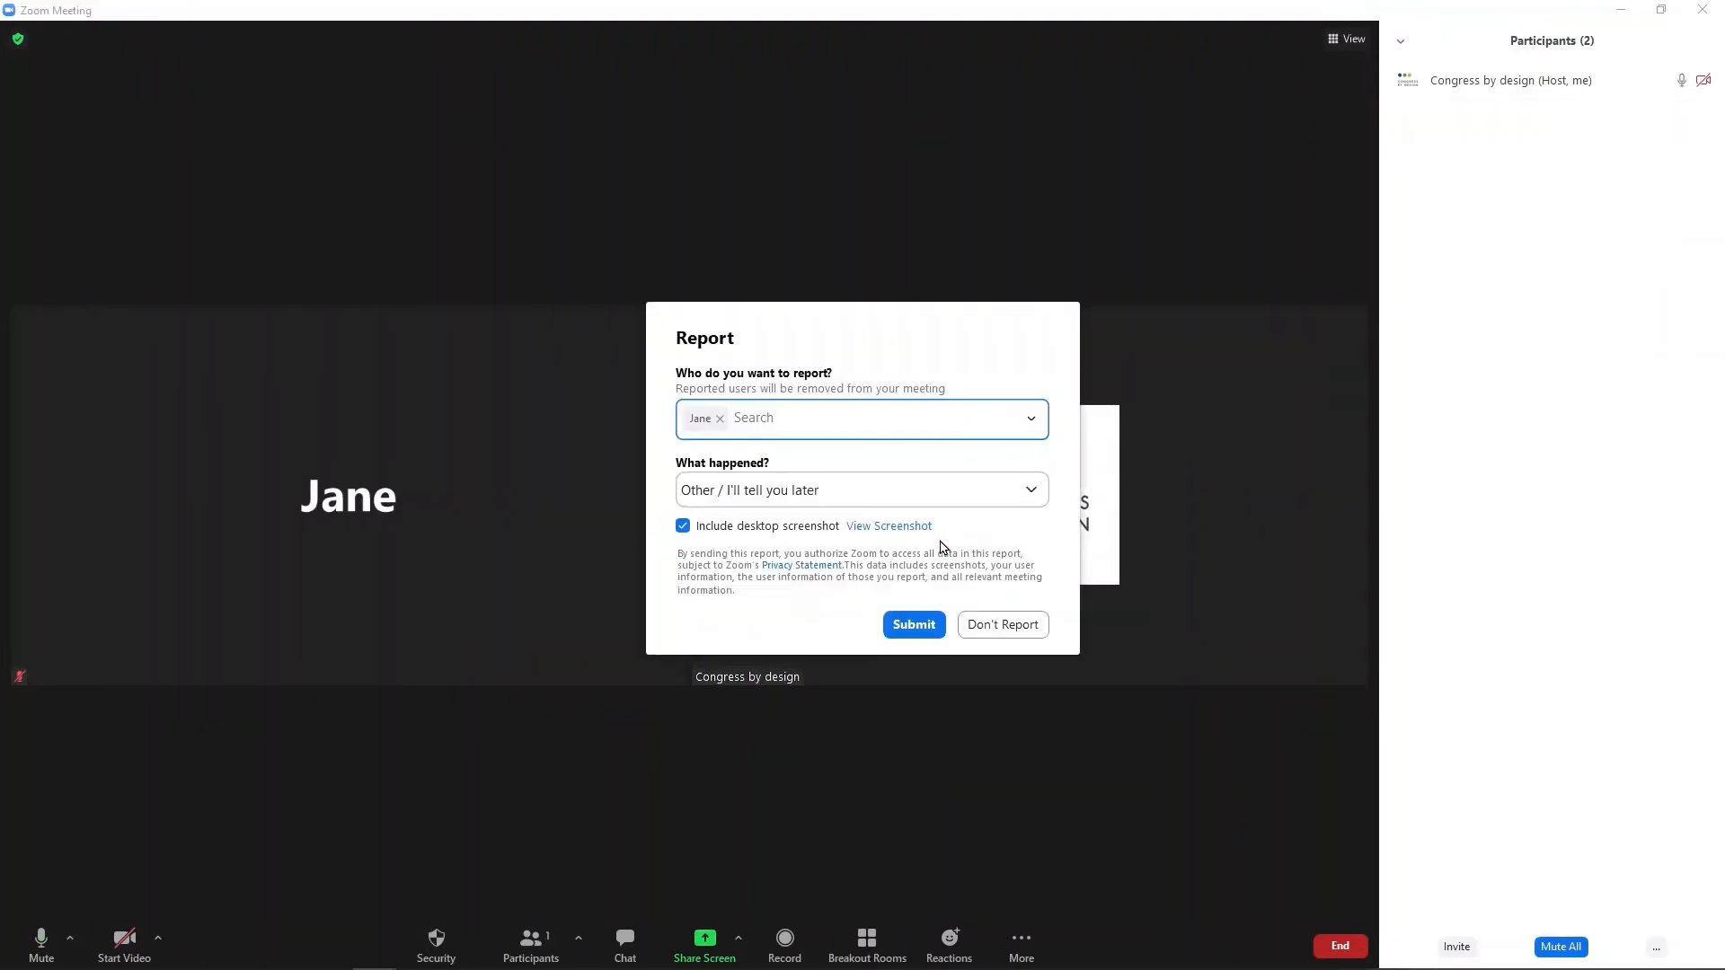
pyautogui.click(987, 624)
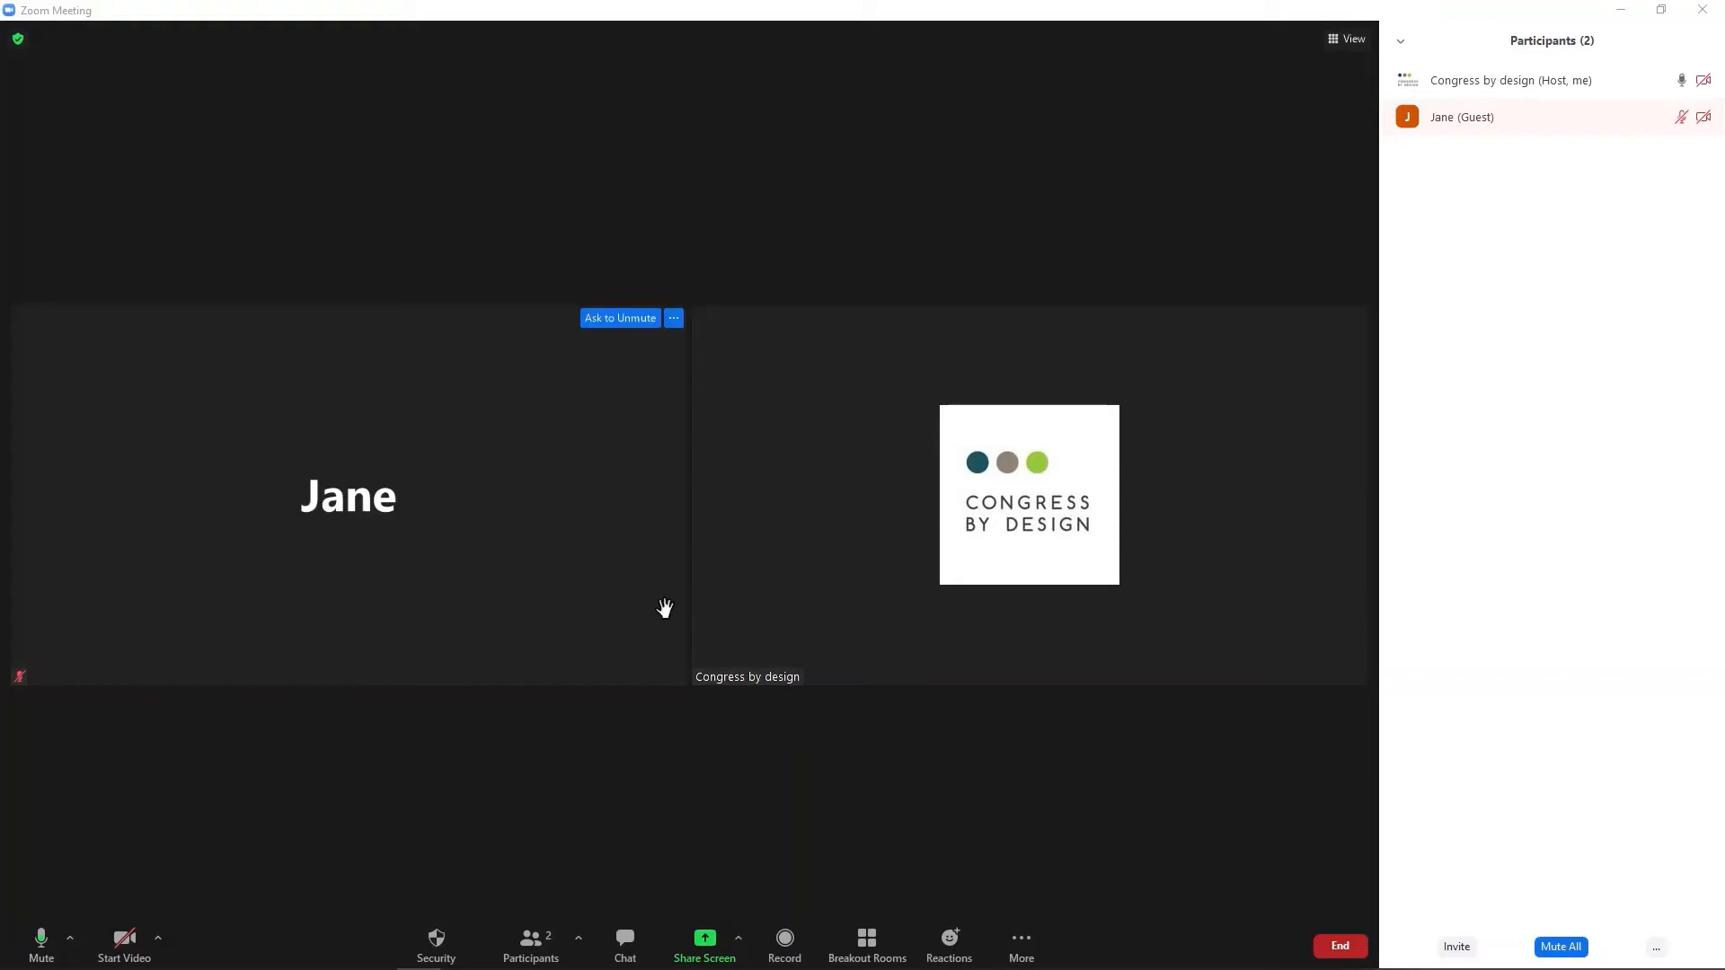
pyautogui.click(676, 324)
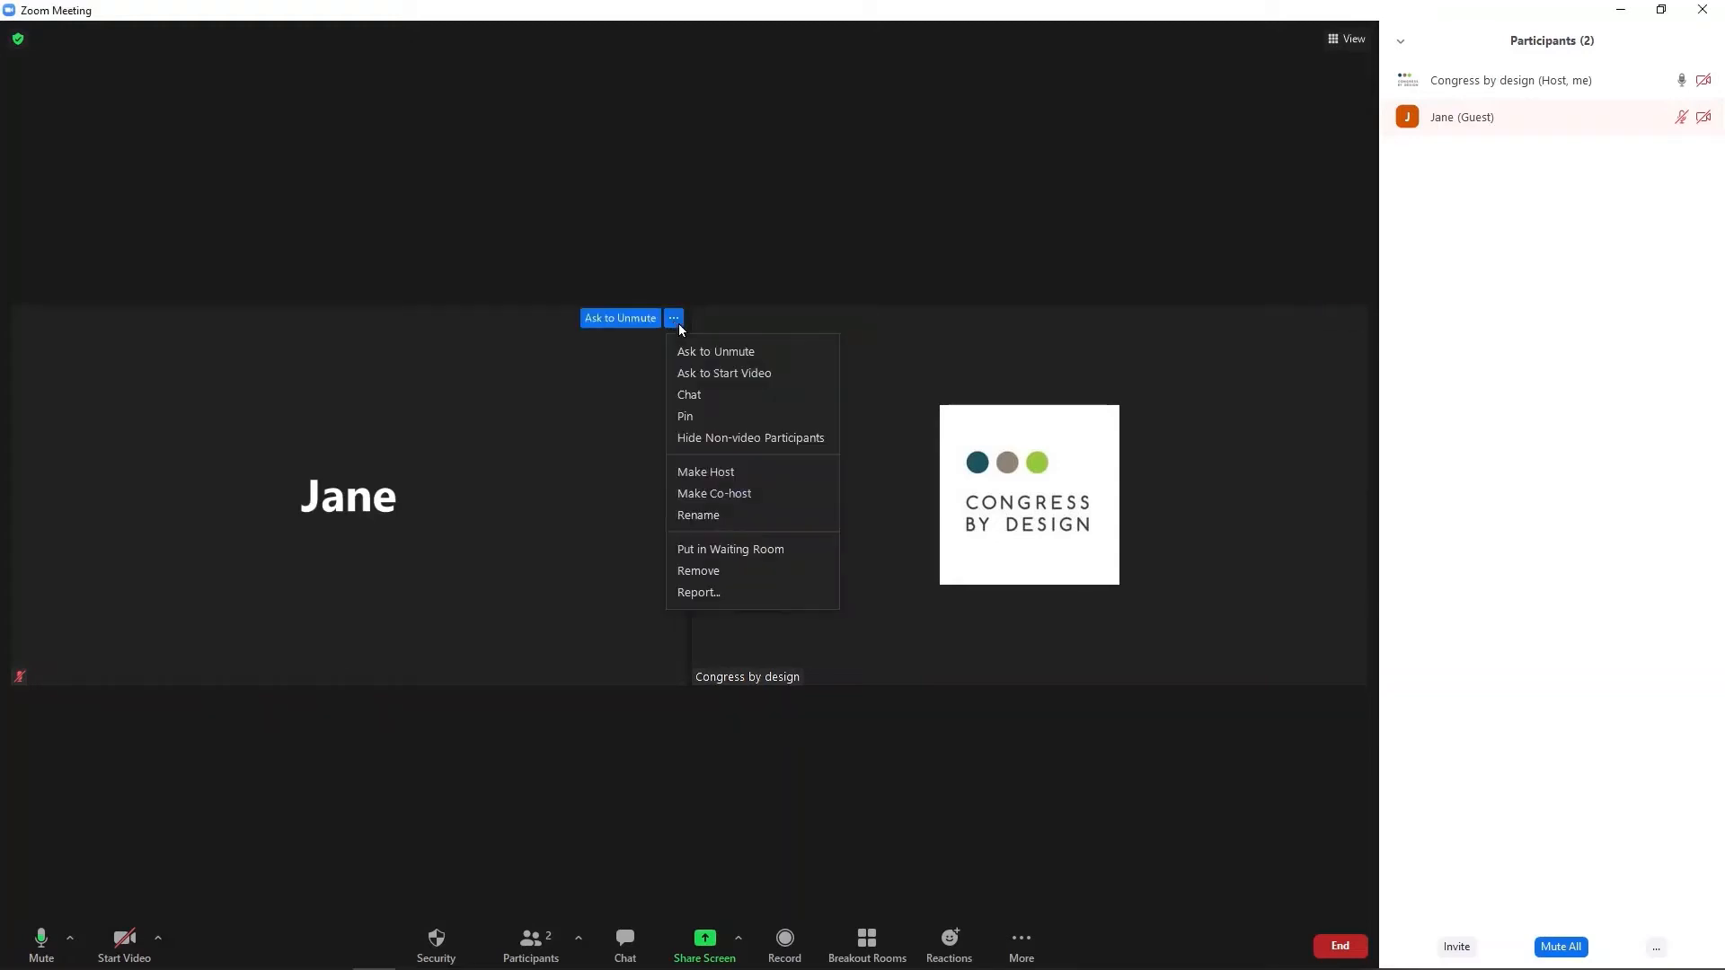
# Pin the guest's video as the main meeting view.
pyautogui.click(687, 419)
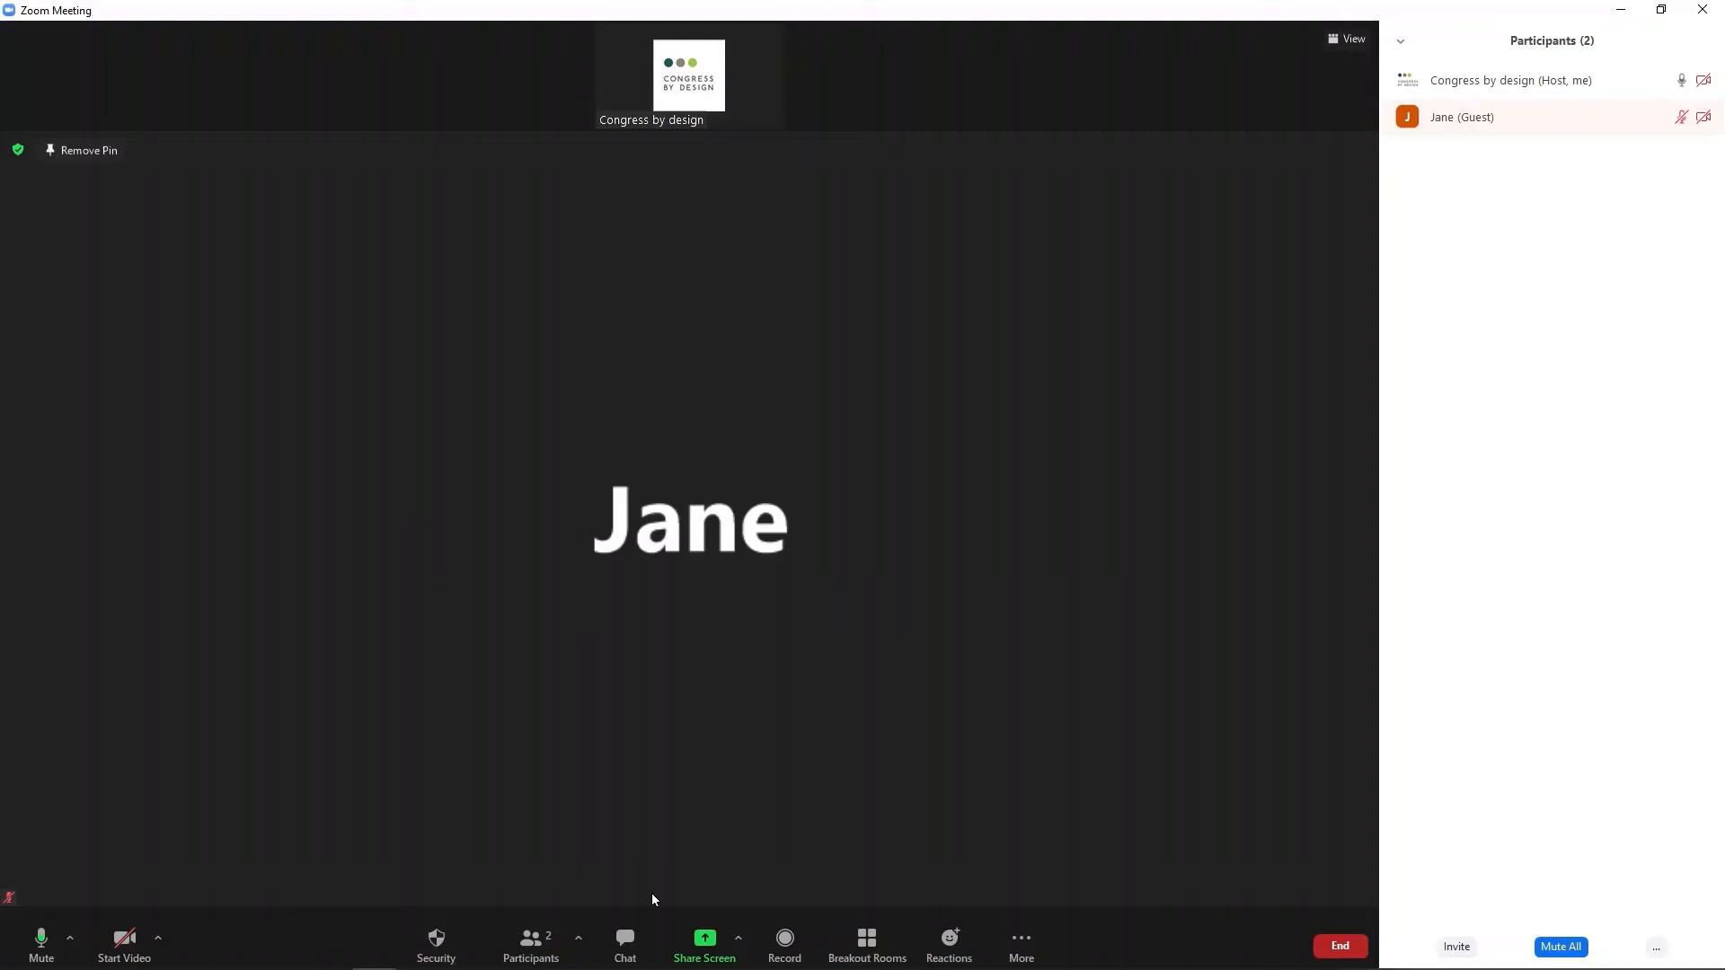
pyautogui.click(702, 944)
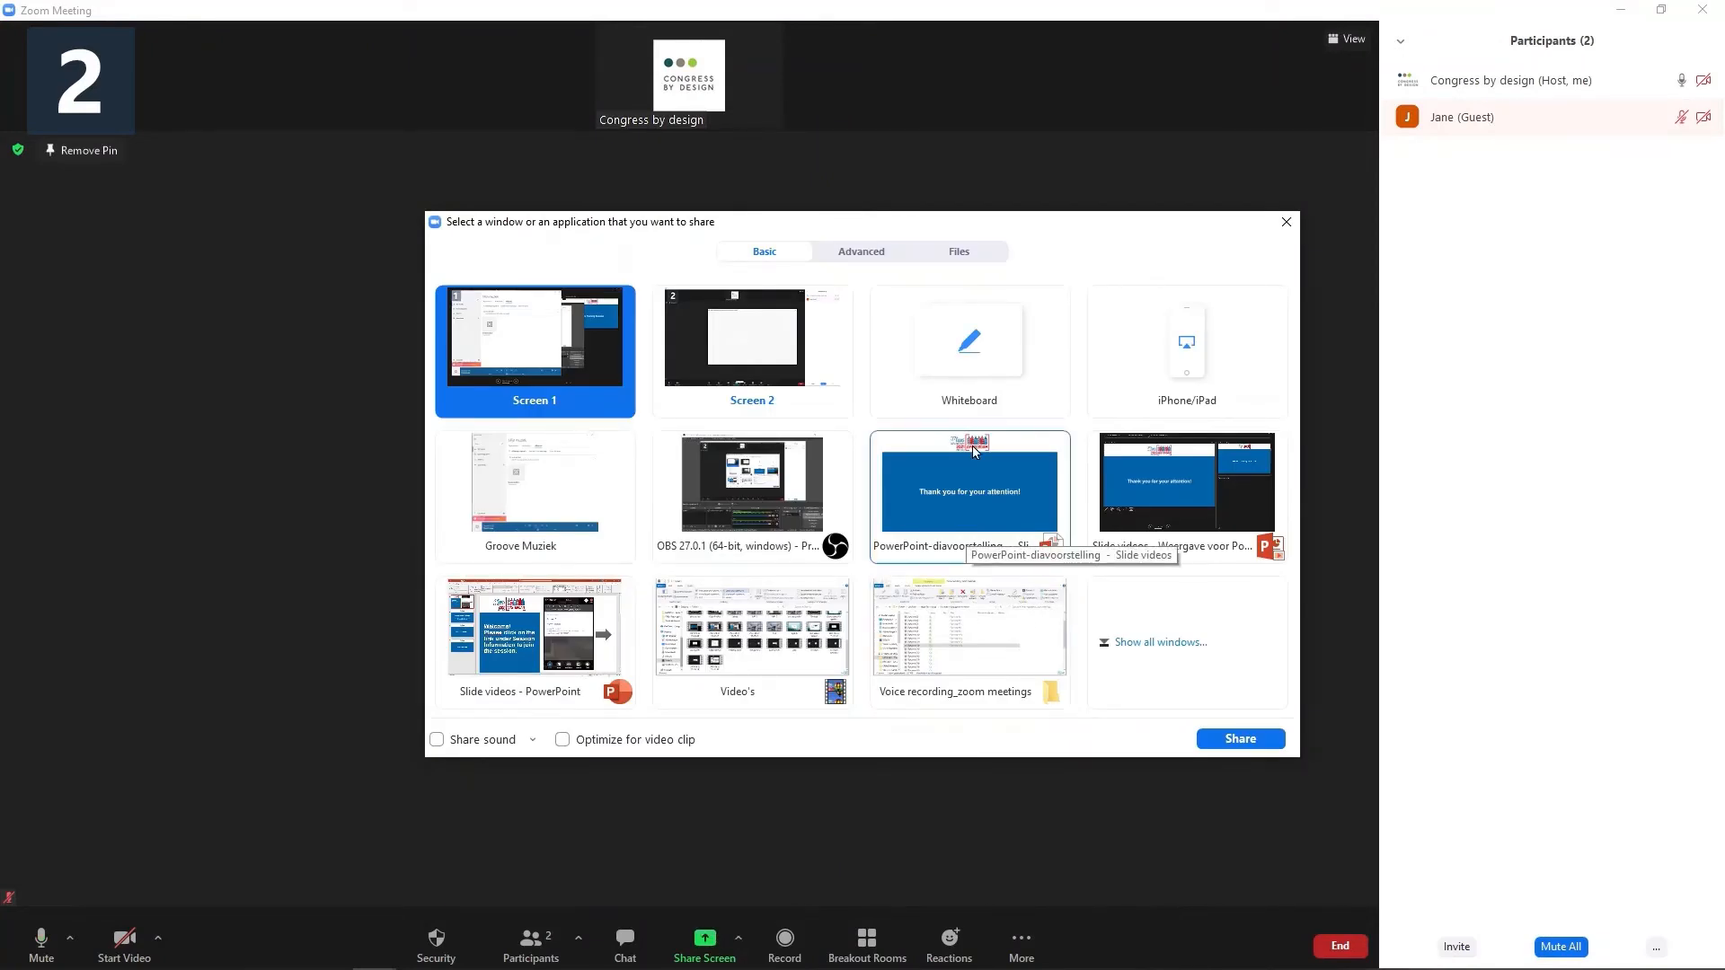
# Share the PowerPoint slideshow window to the meeting, then stop sharing.
pyautogui.click(941, 512)
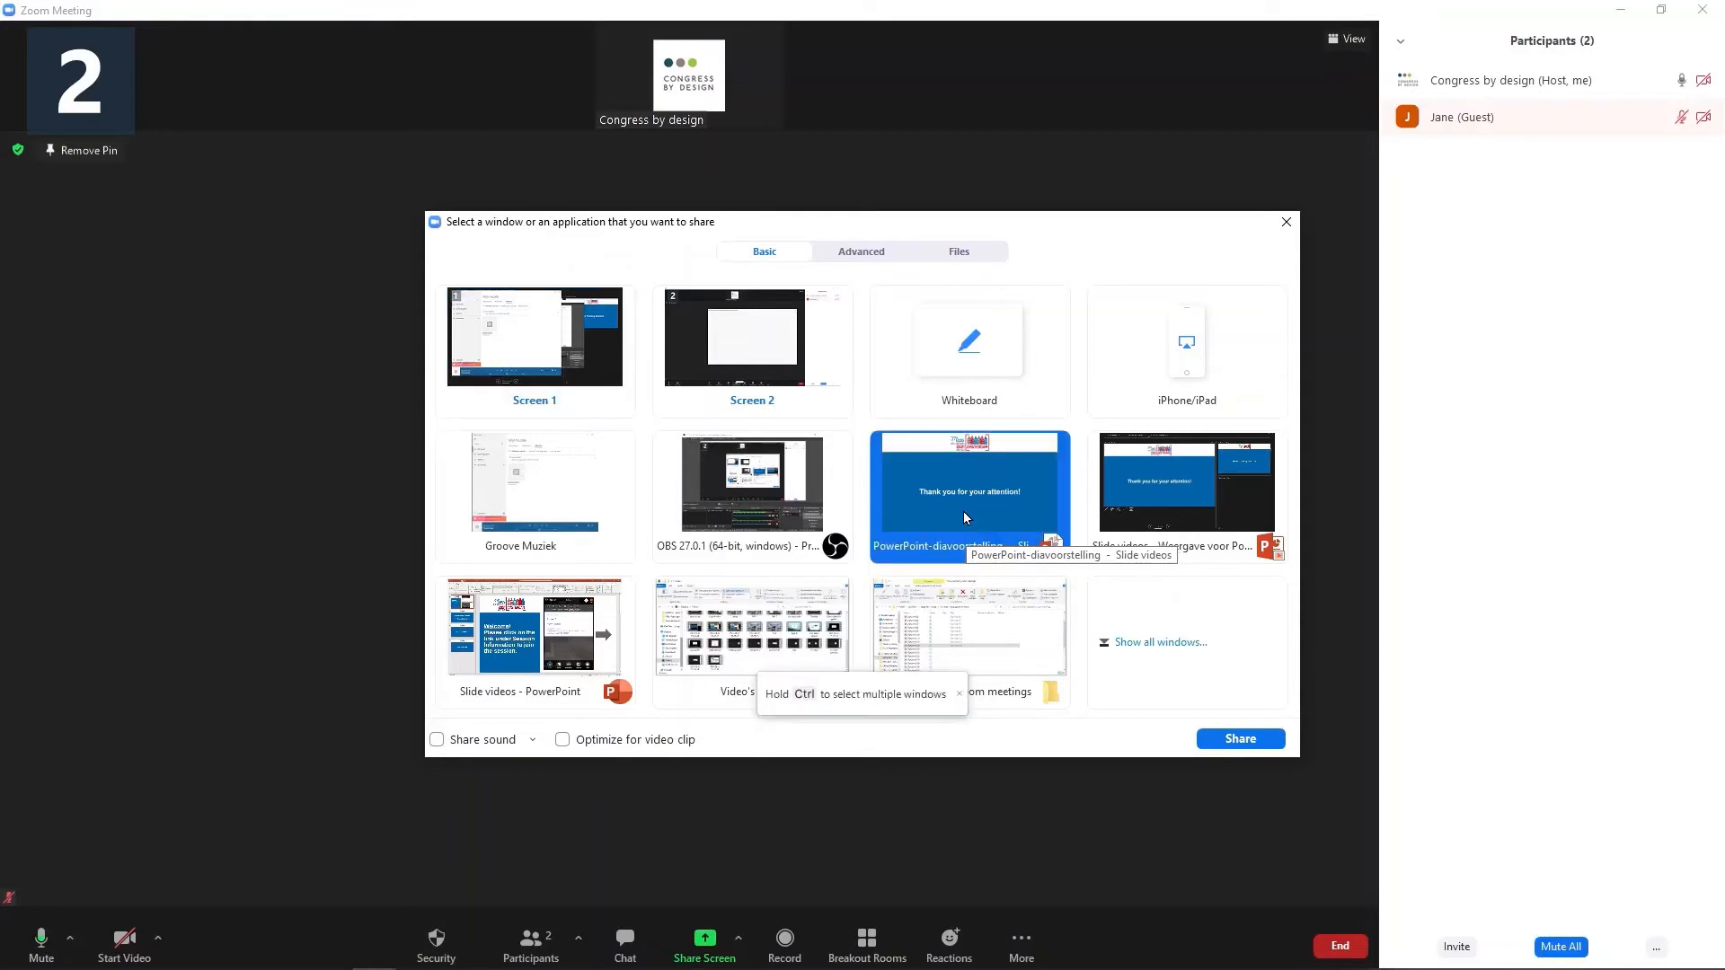
pyautogui.click(1239, 742)
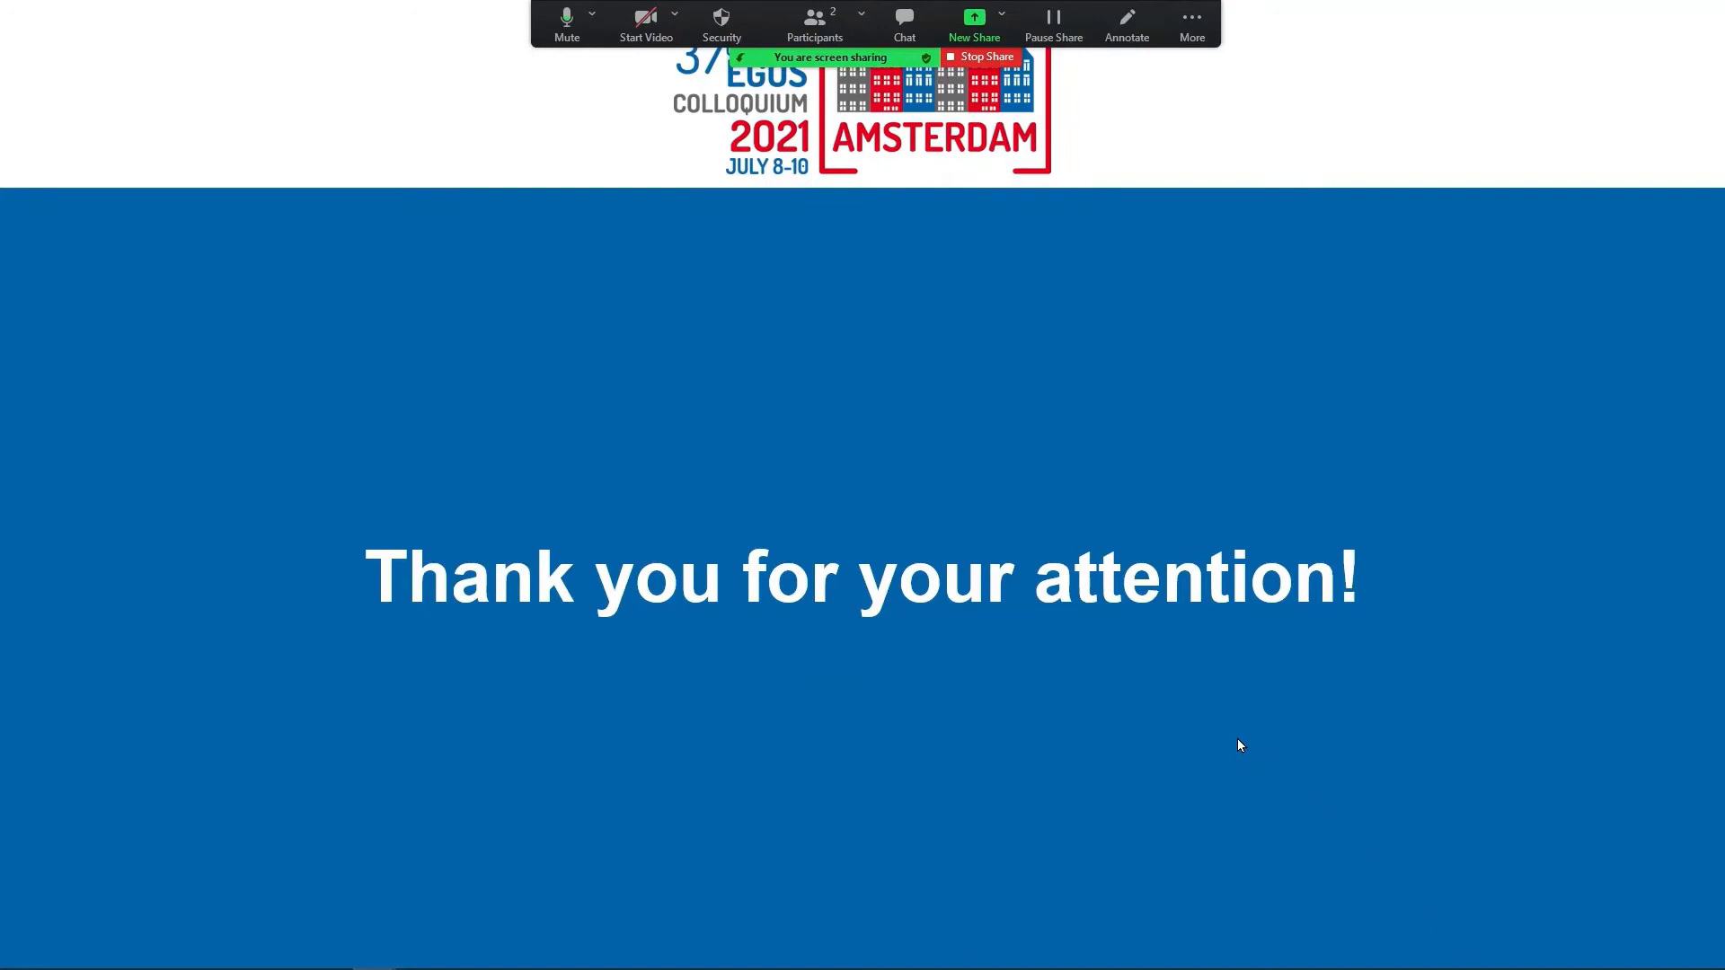
pyautogui.click(981, 61)
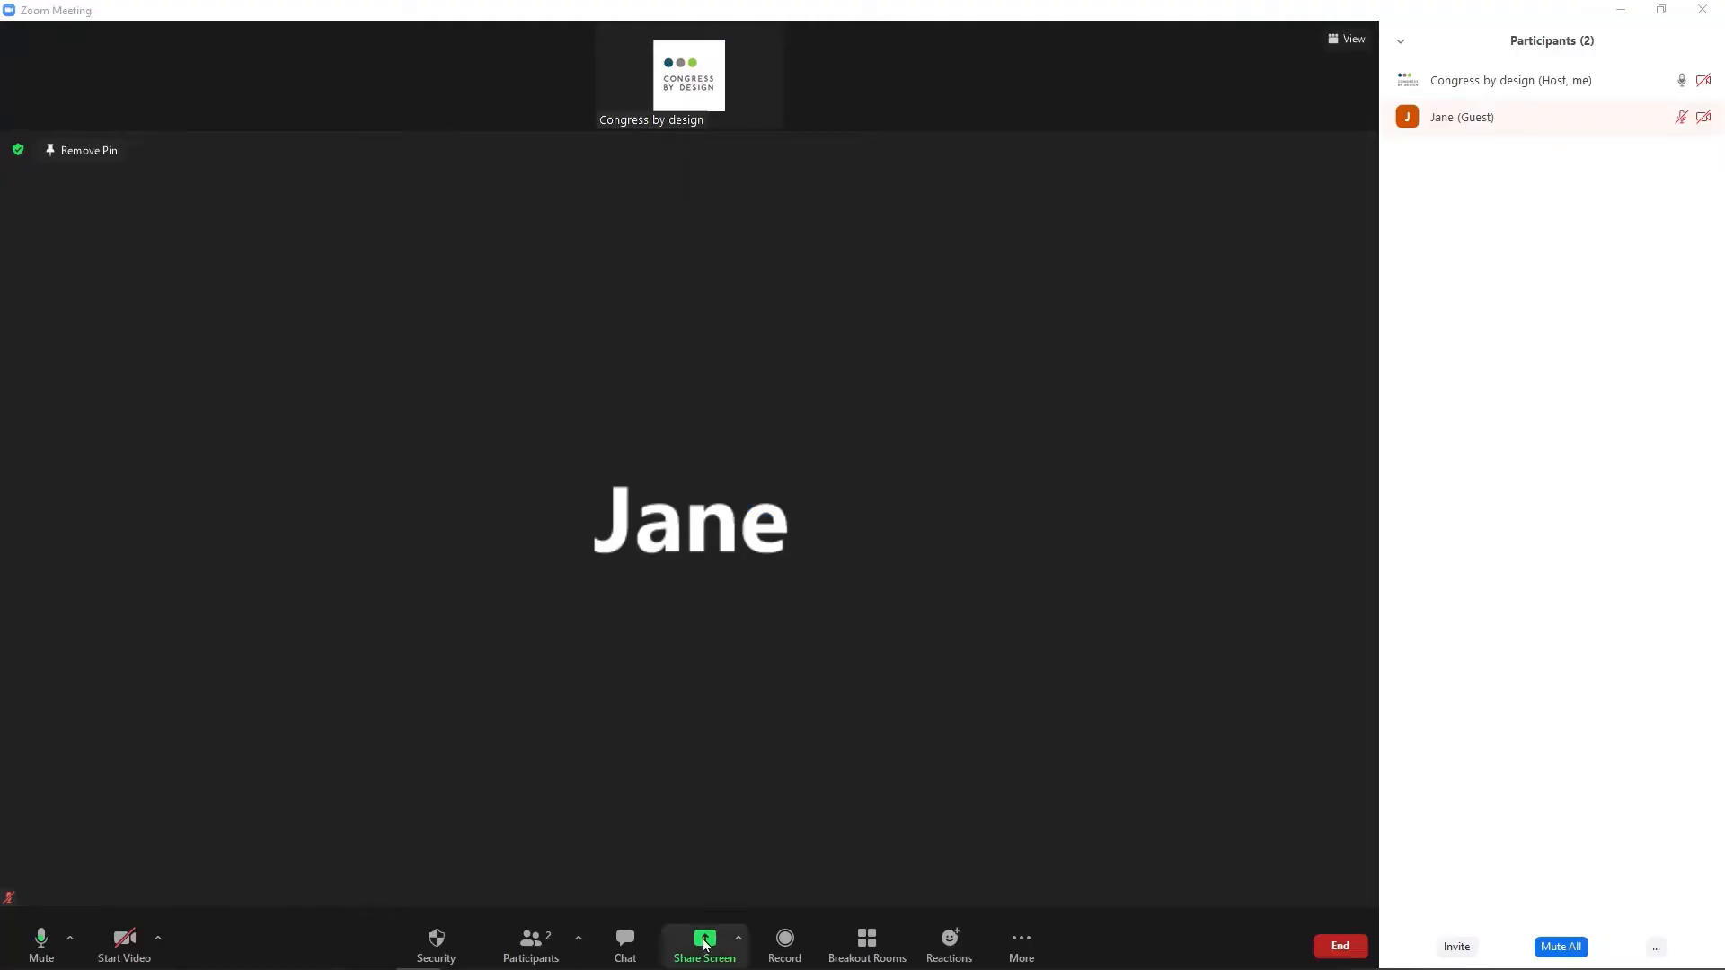
# Tick Share sound in the share picker without sharing anything, then start breakout room setup.
pyautogui.click(705, 942)
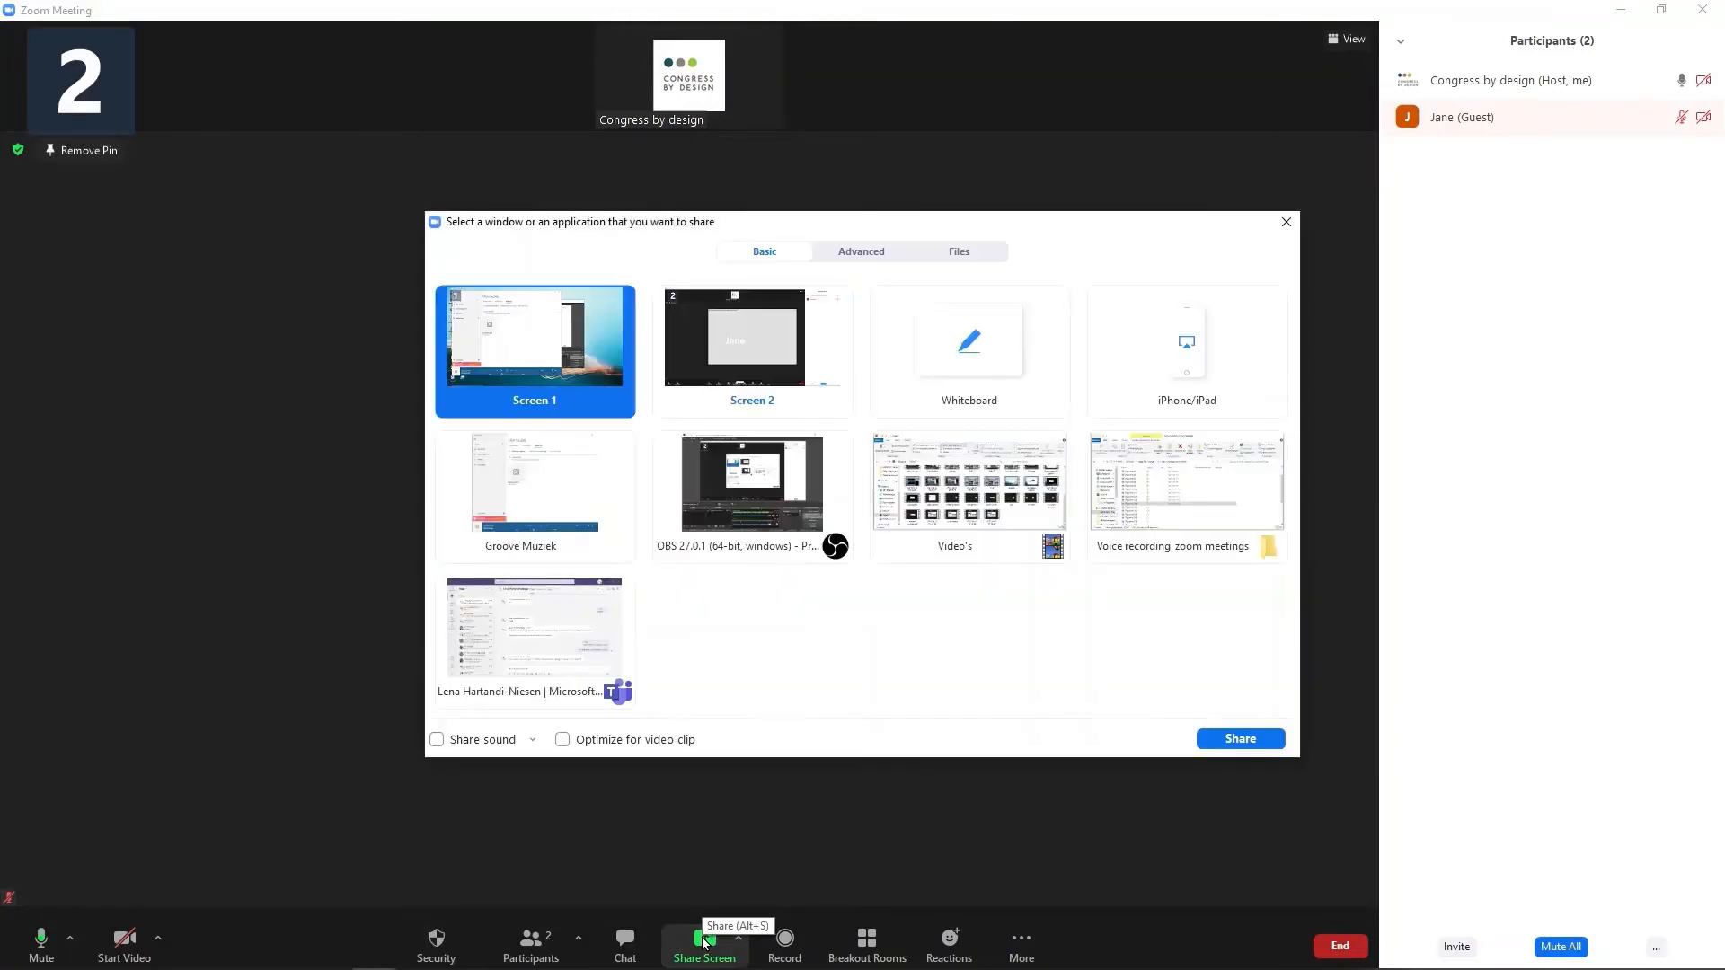
pyautogui.click(435, 742)
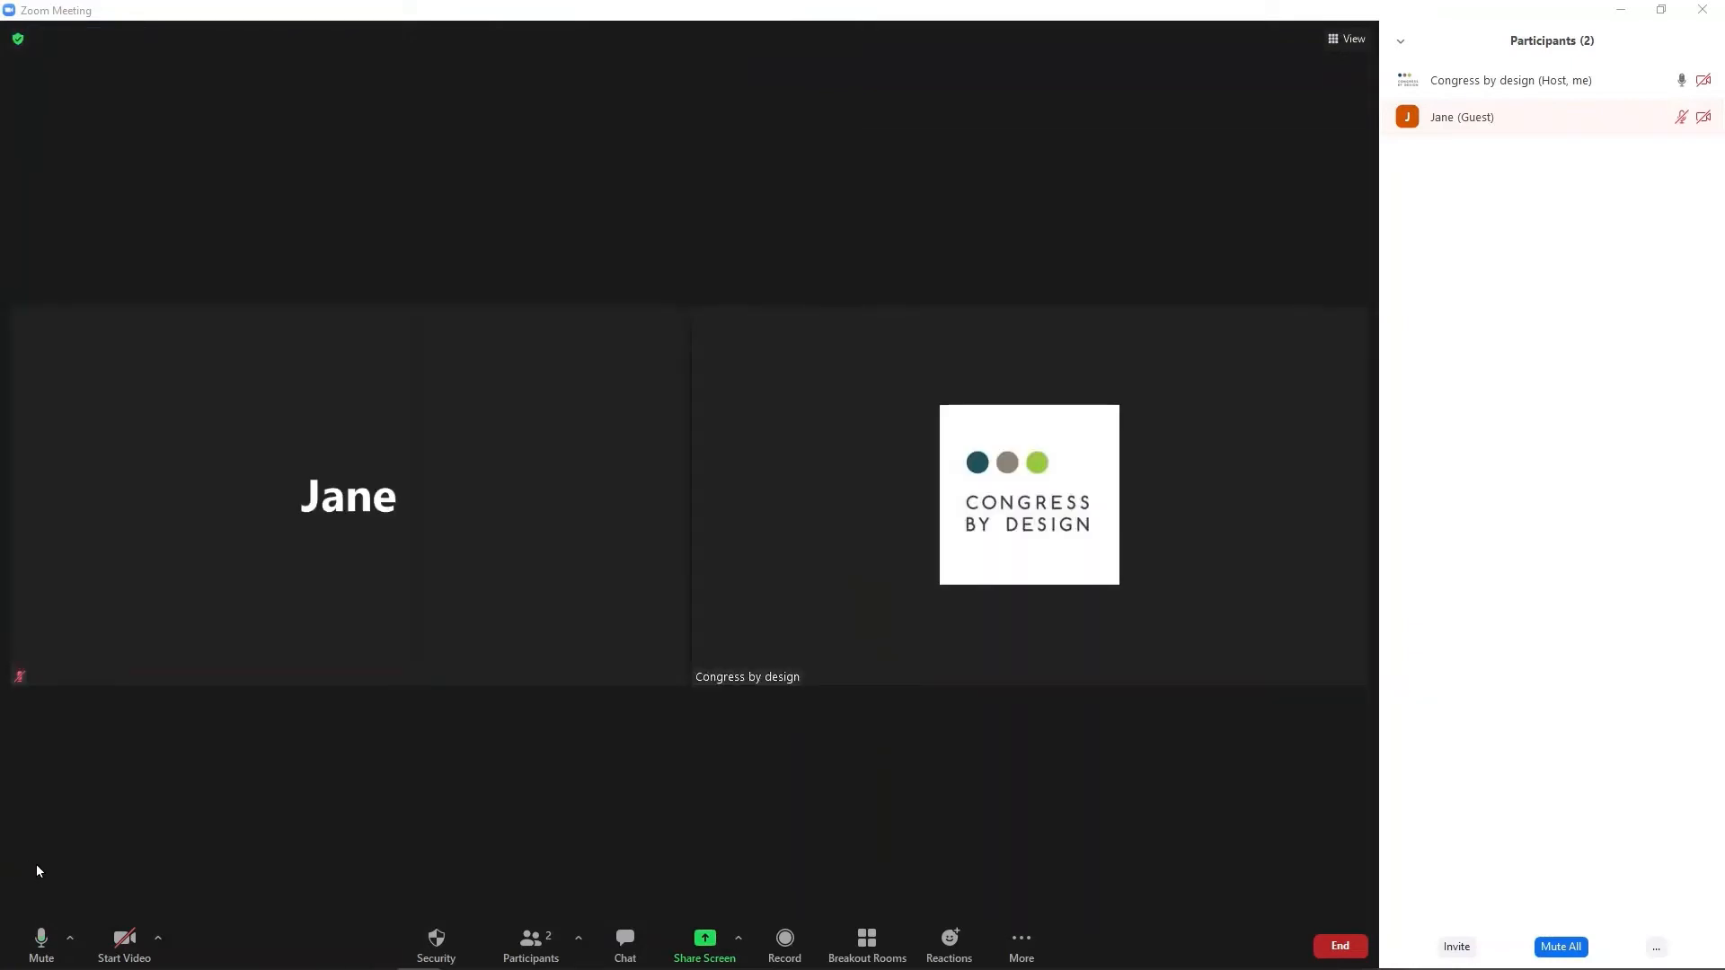
pyautogui.click(865, 943)
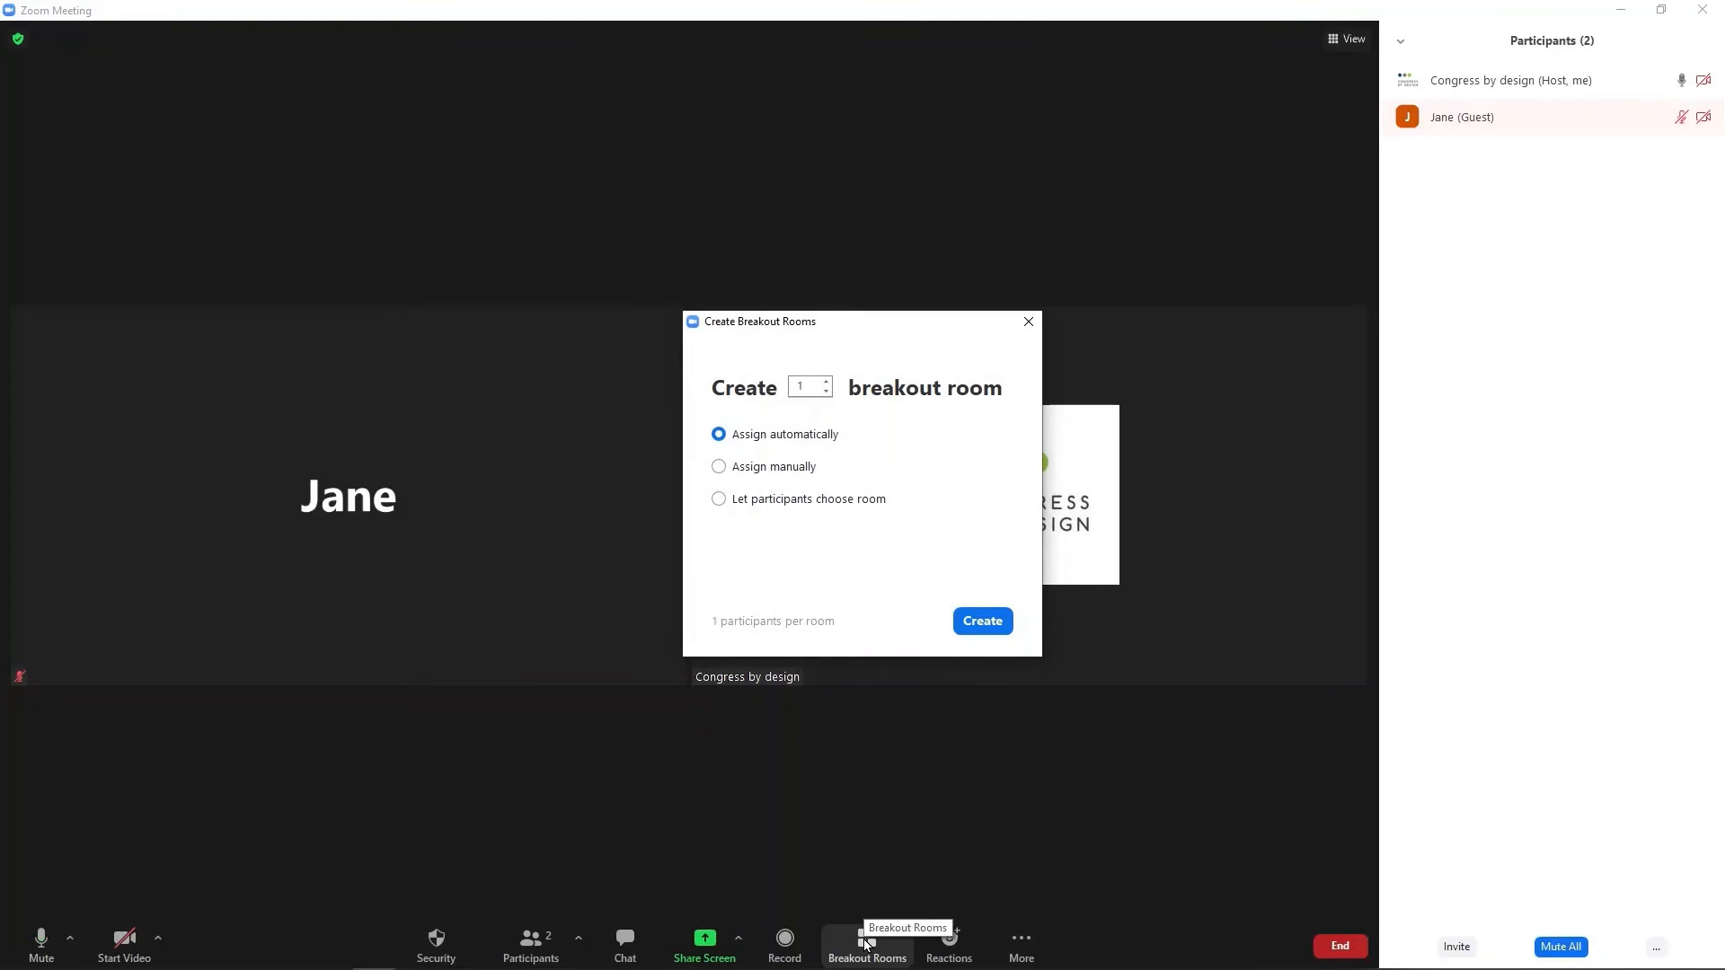
# Create 5 breakout rooms set to 'Let participants choose room'.
pyautogui.click(827, 385)
pyautogui.click(828, 383)
pyautogui.click(827, 382)
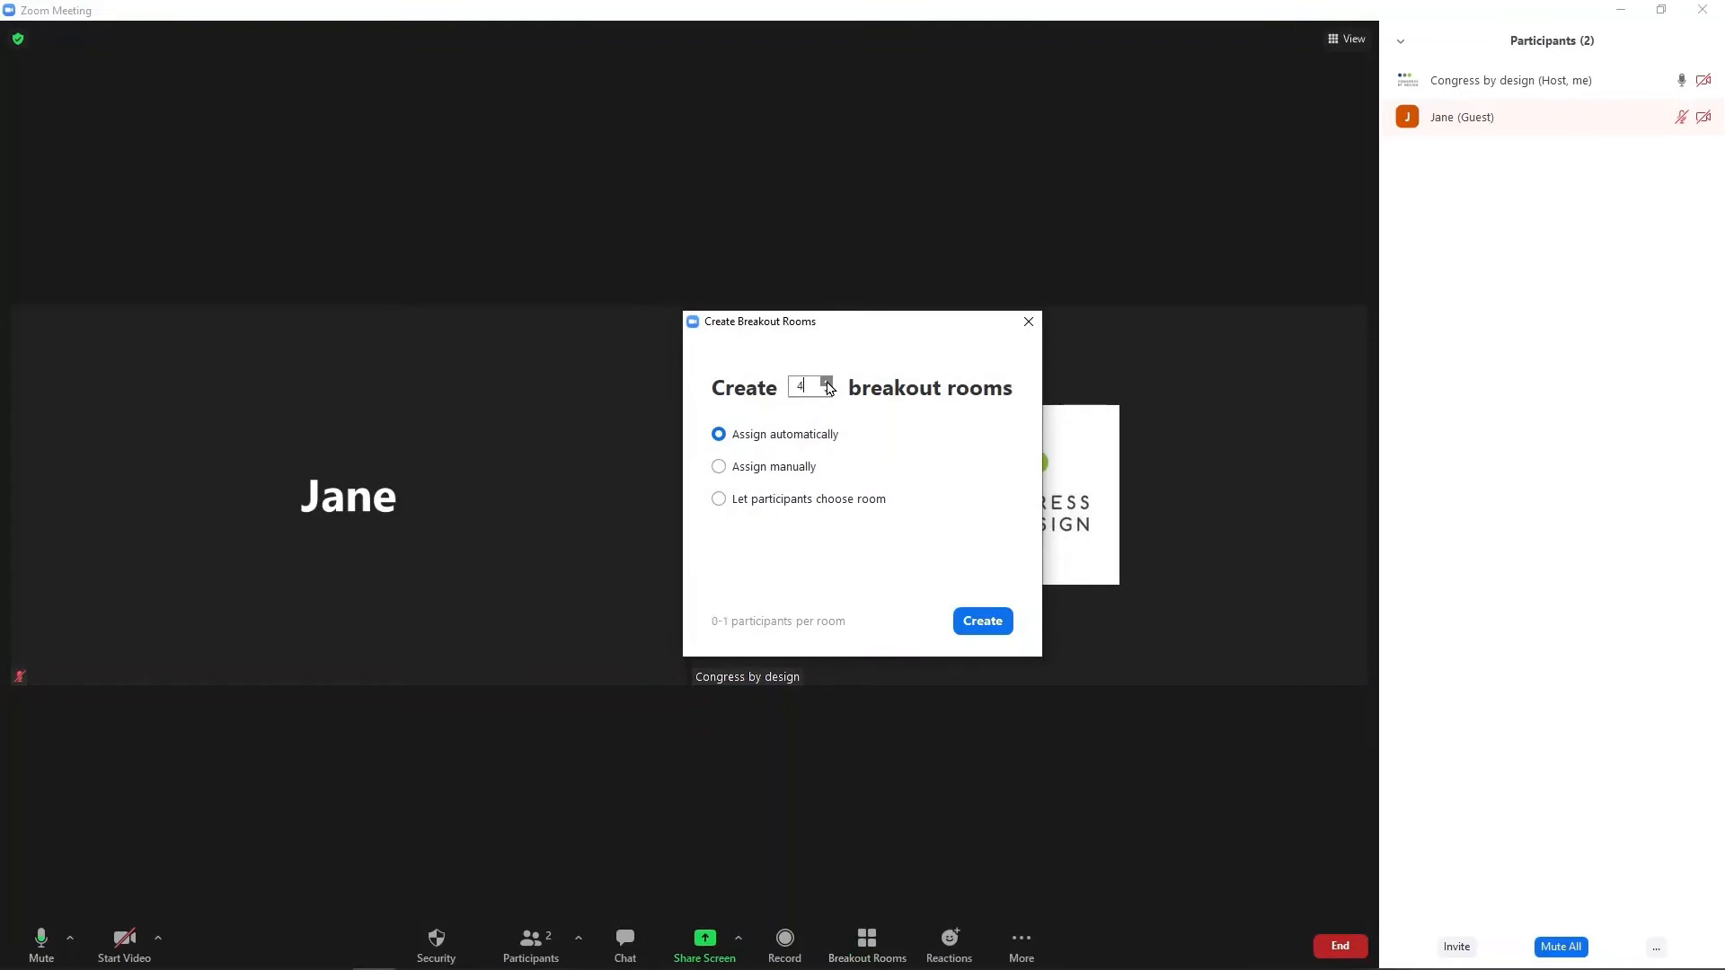
pyautogui.click(826, 382)
pyautogui.click(720, 501)
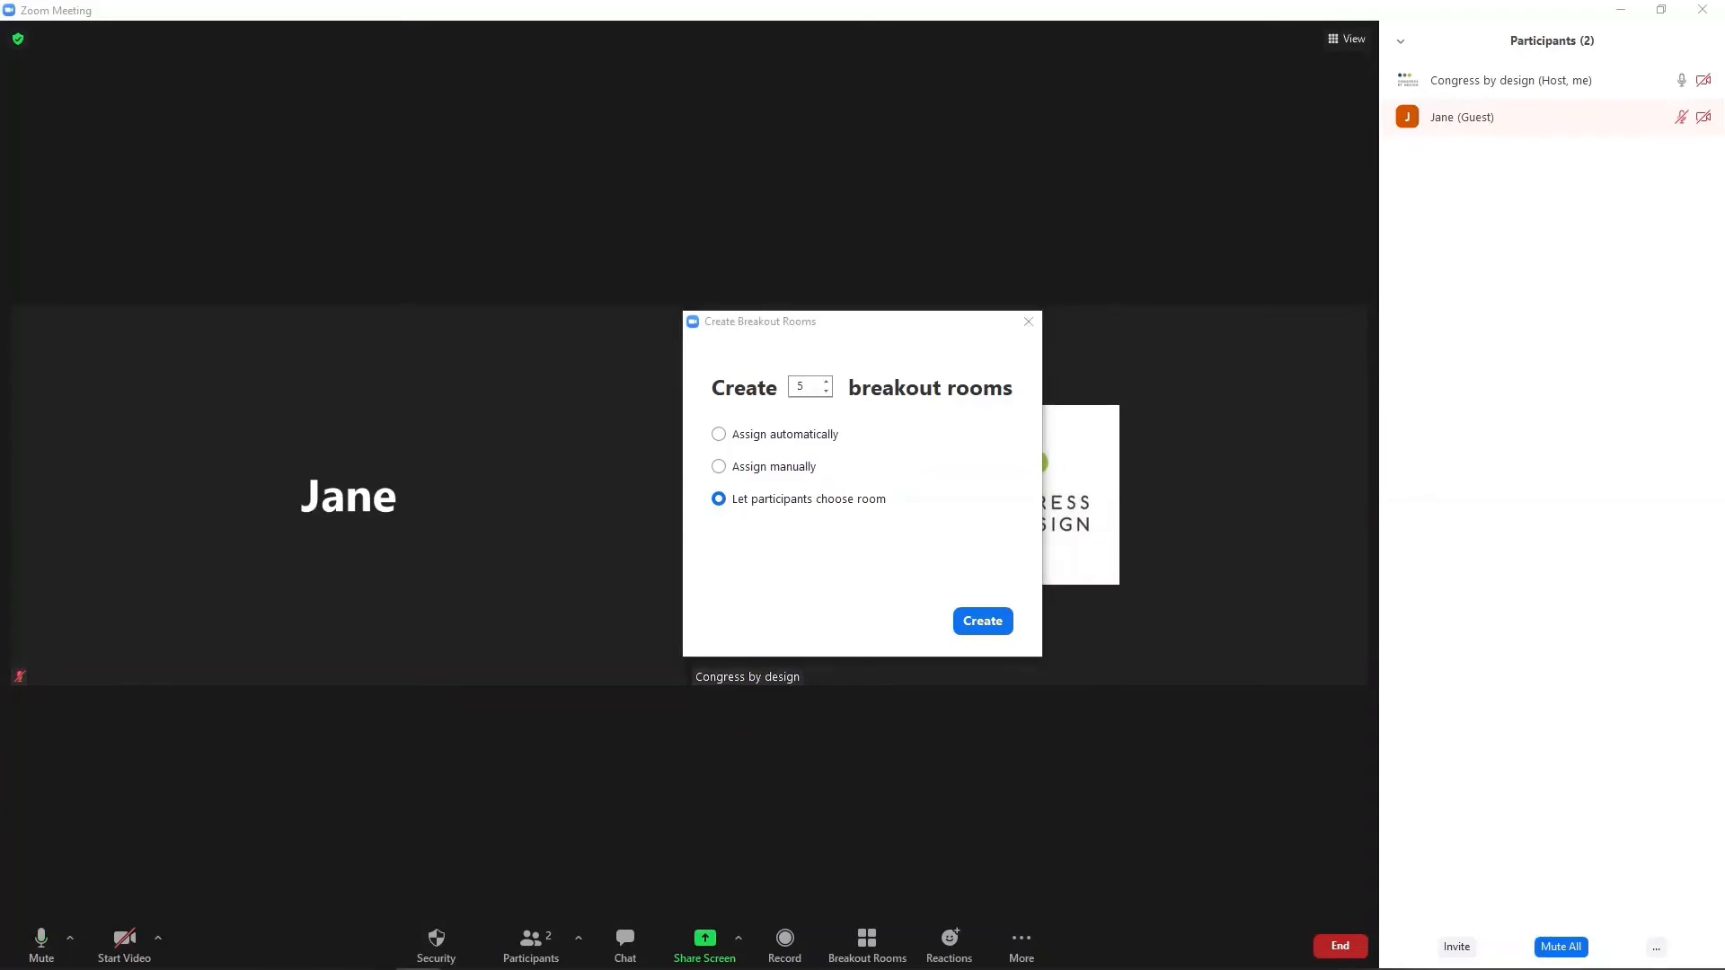
pyautogui.click(982, 623)
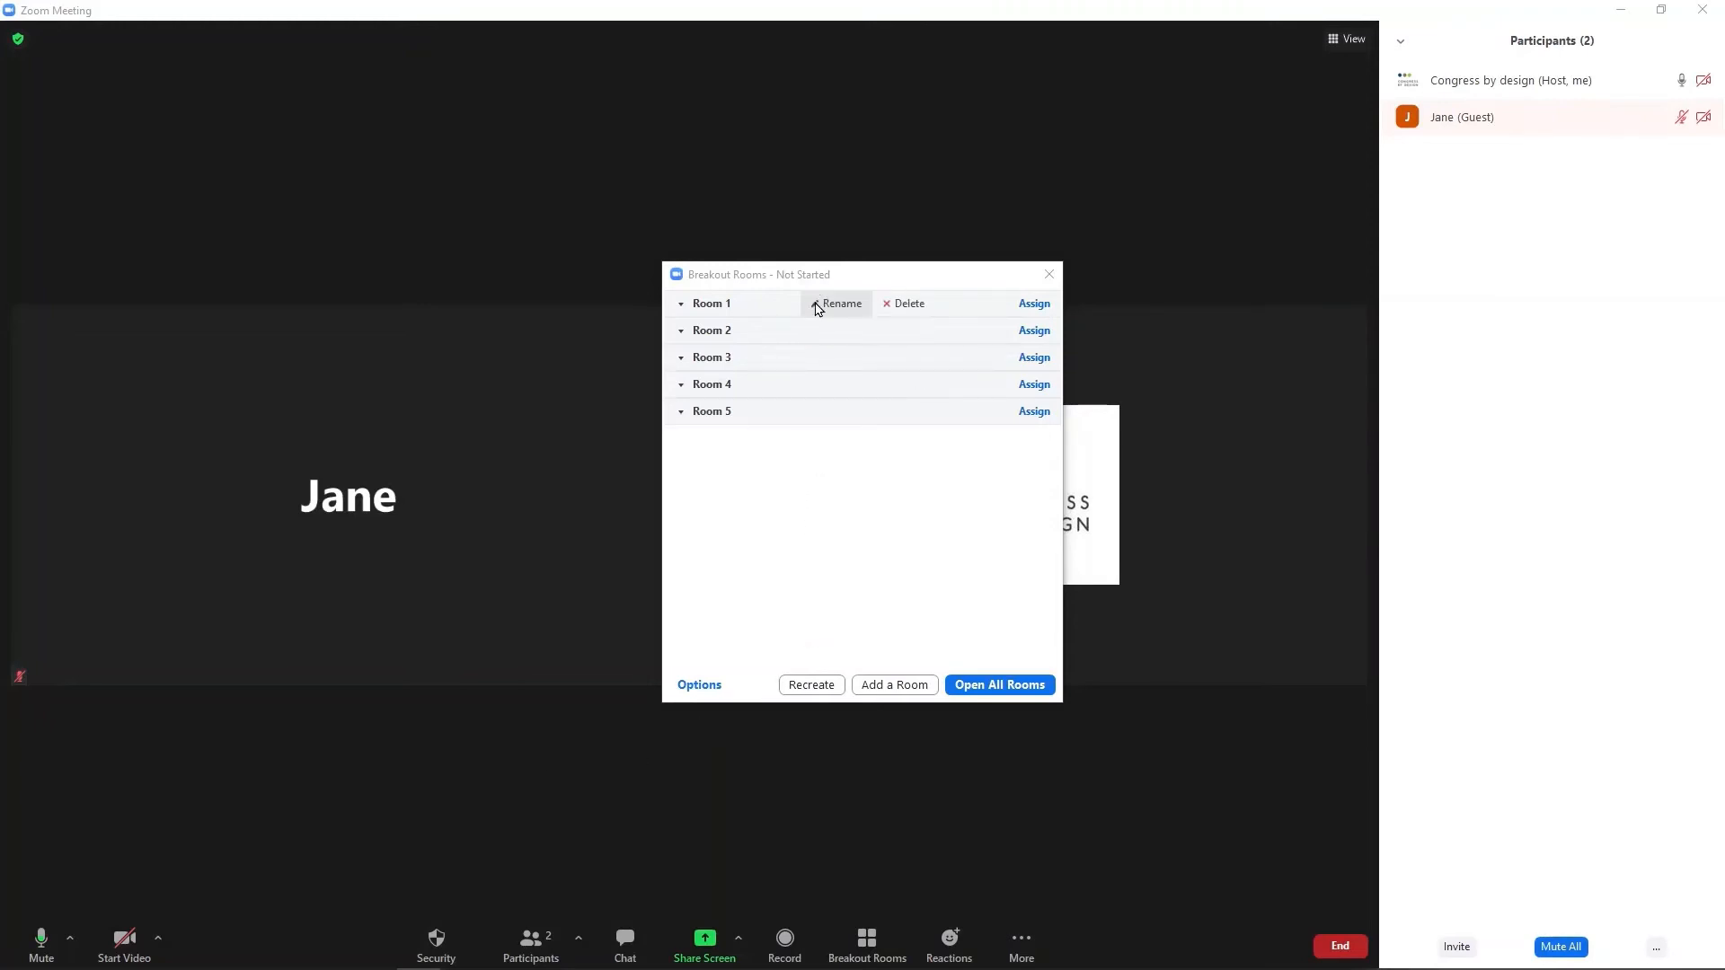
pyautogui.click(817, 306)
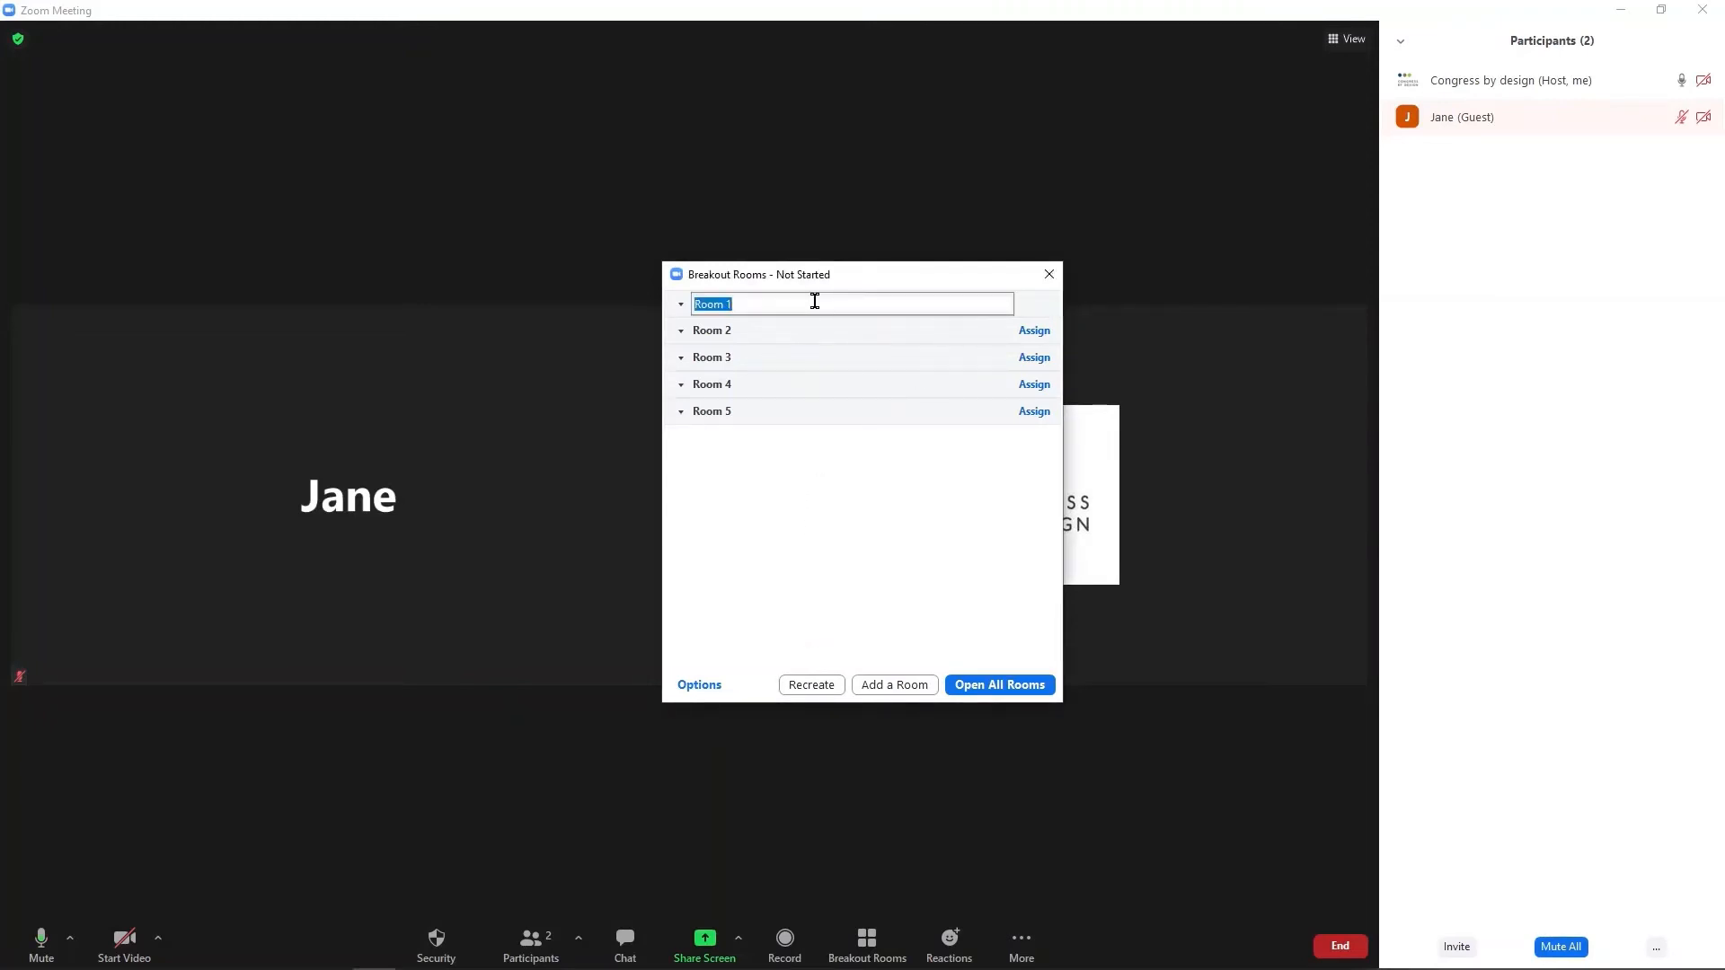
pyautogui.write('Breakout Room 1')
pyautogui.press('Return')
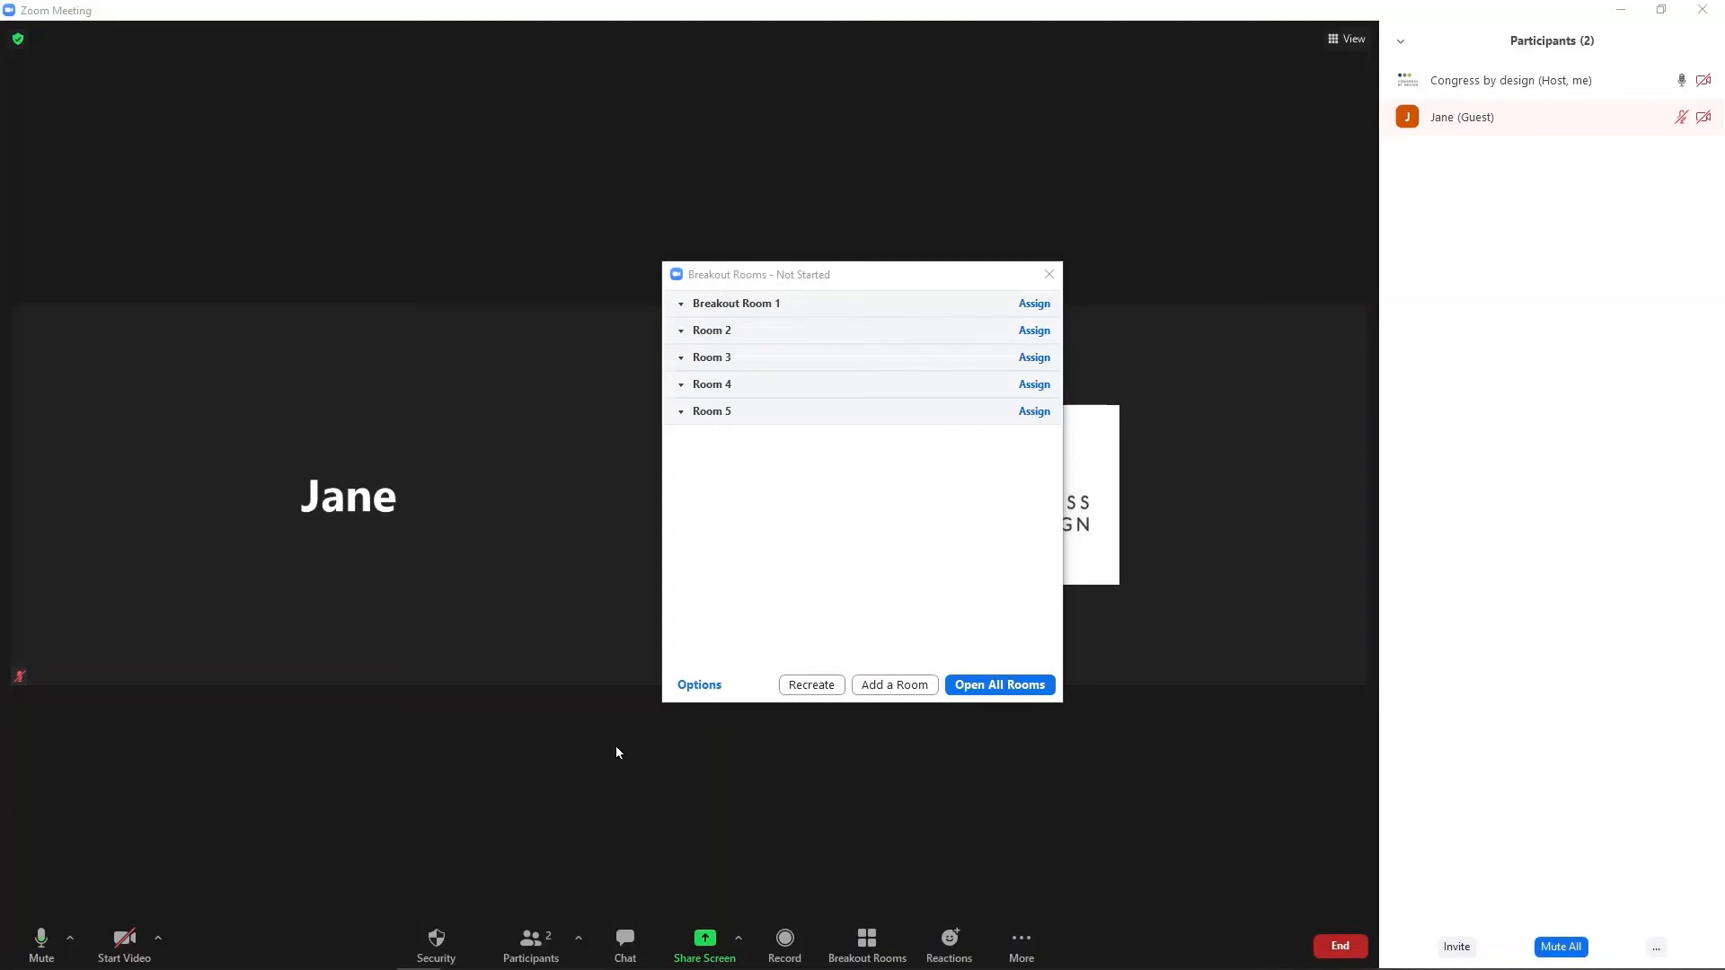
pyautogui.click(699, 685)
# In breakout room options, enable auto-move into rooms and set auto-close to 30 minutes.
pyautogui.click(689, 694)
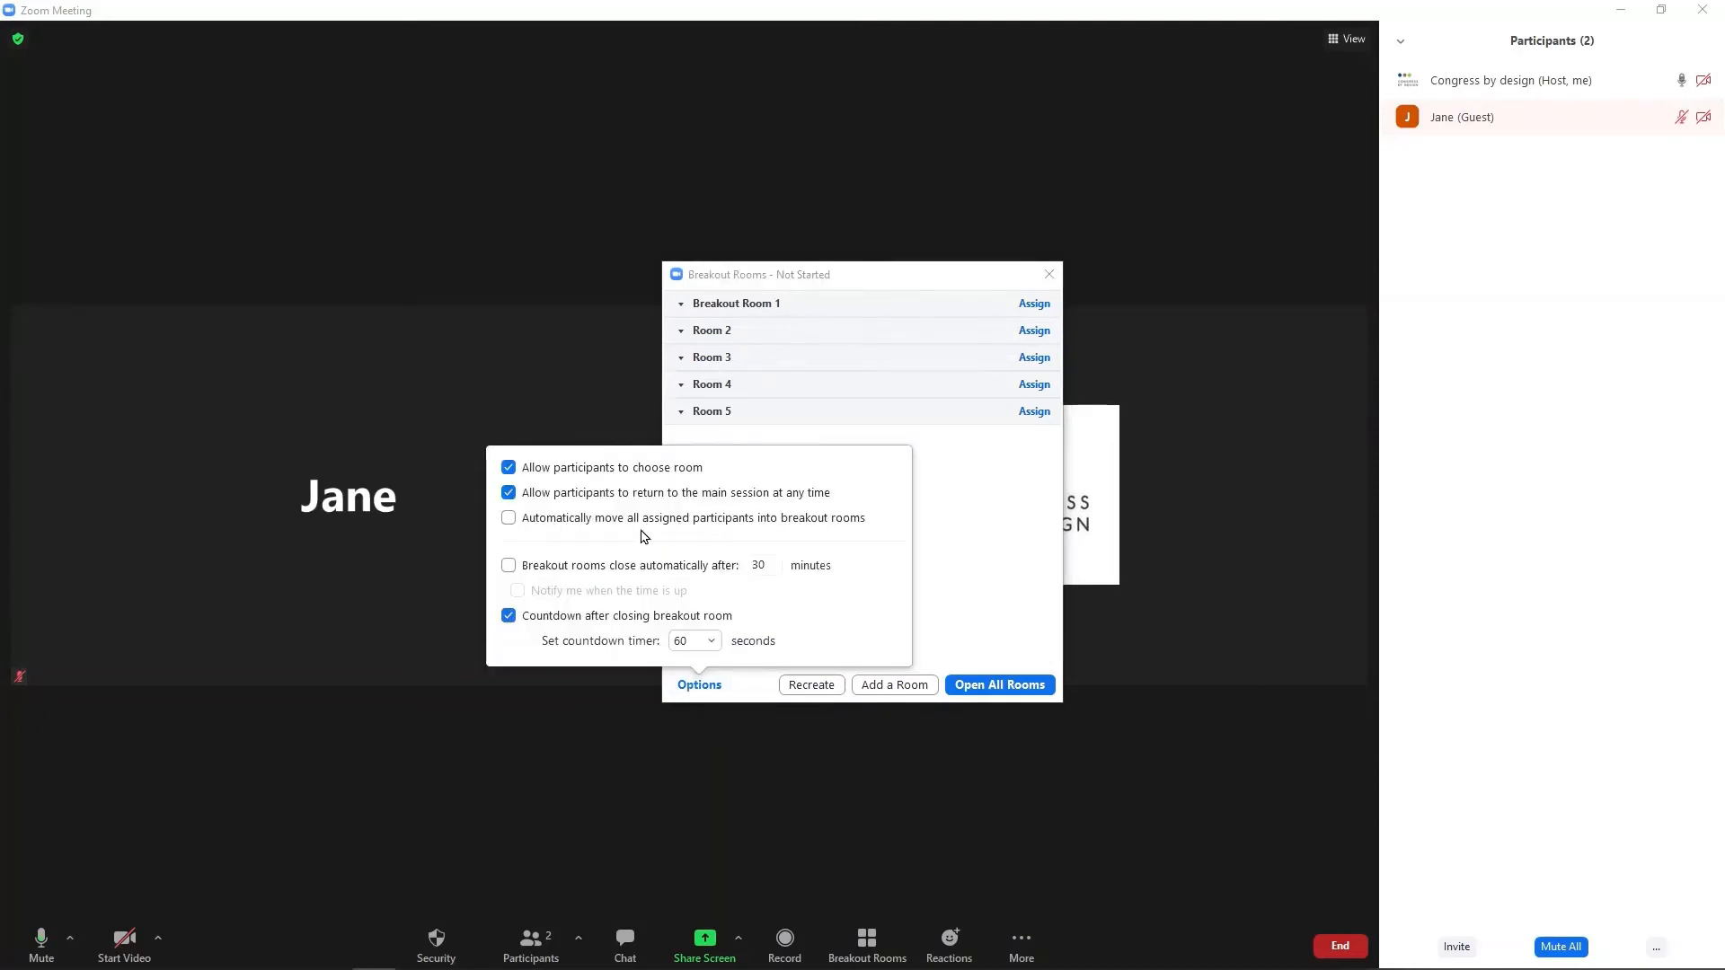
pyautogui.click(509, 519)
pyautogui.click(509, 566)
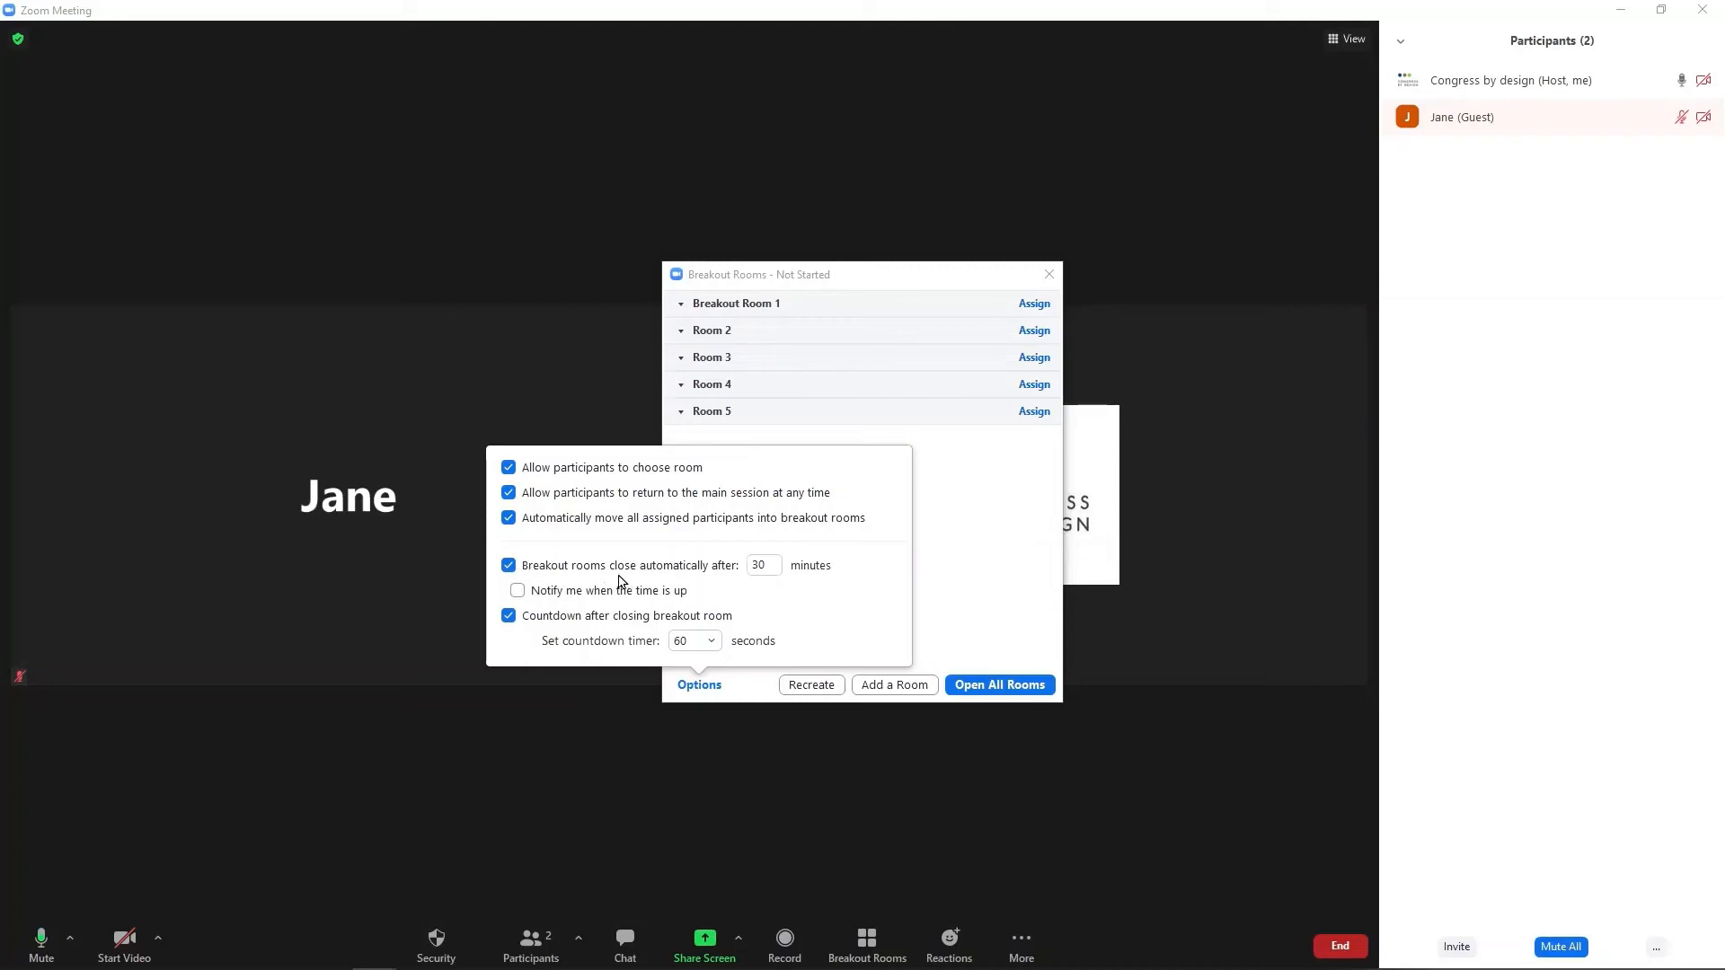
pyautogui.click(768, 565)
pyautogui.press('BackSpace')
pyautogui.press('BackSpace')
pyautogui.write('45')
pyautogui.moveTo(775, 564); pyautogui.dragTo(733, 576)
pyautogui.write('30')
# Turn notify and auto-close back off, keep the 60-second countdown, and open all rooms.
pyautogui.click(517, 592)
pyautogui.click(517, 592)
pyautogui.click(508, 566)
pyautogui.click(703, 643)
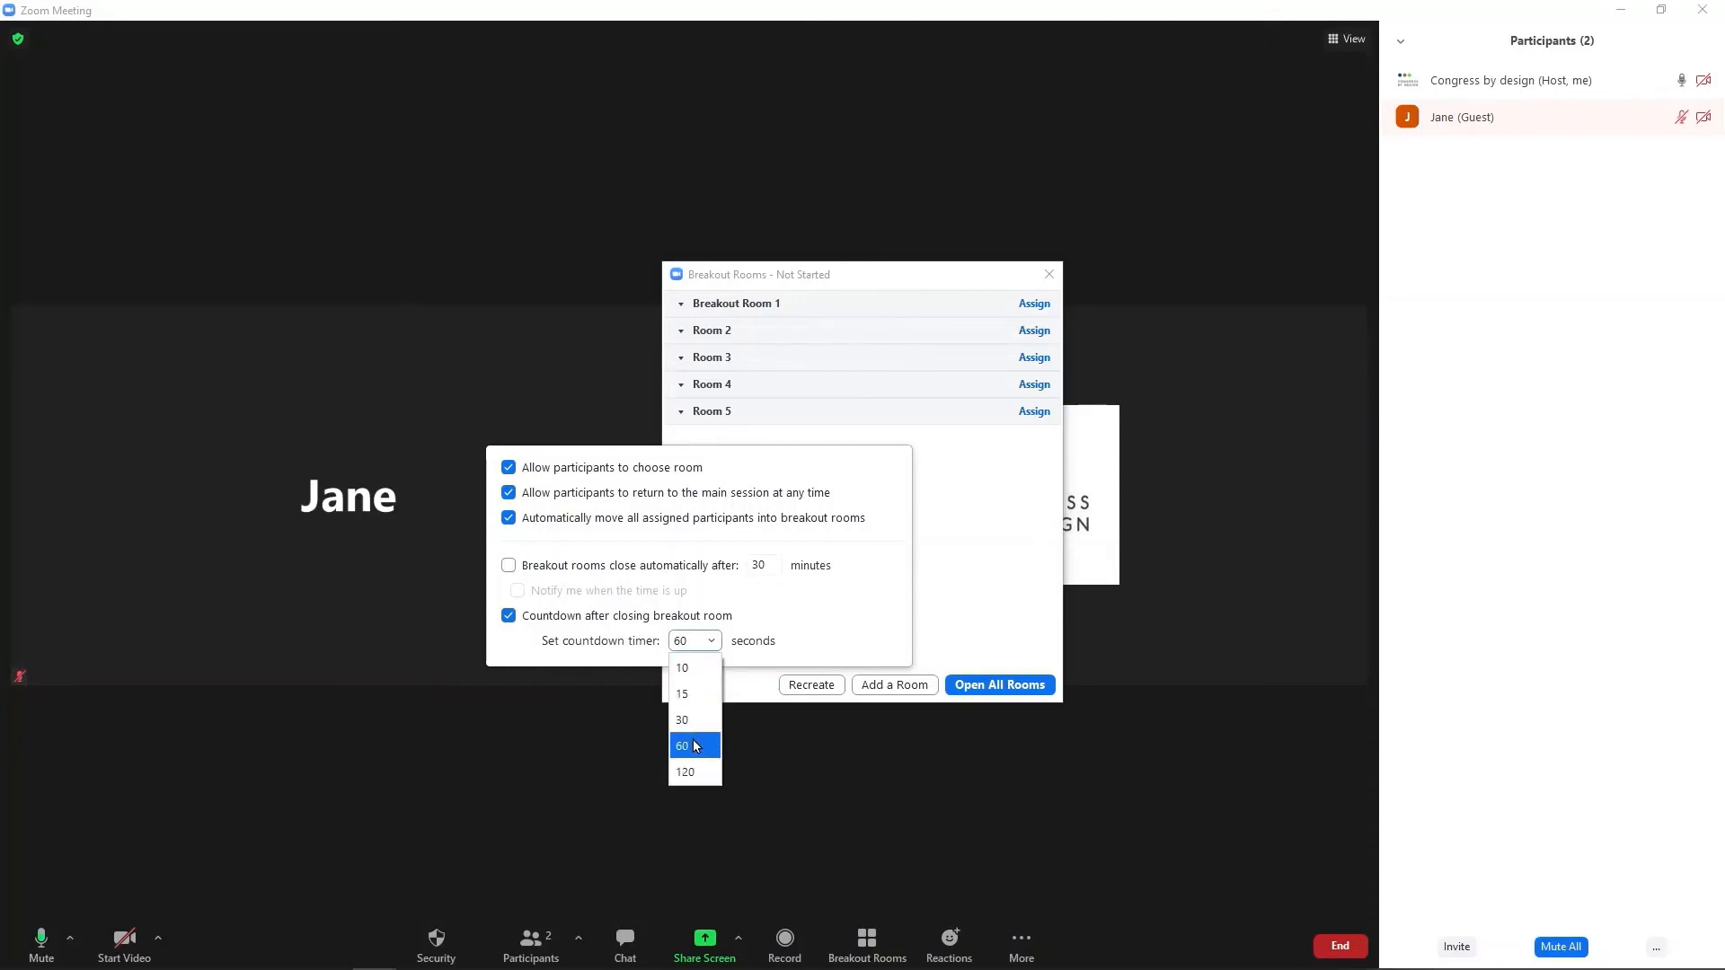
pyautogui.click(696, 745)
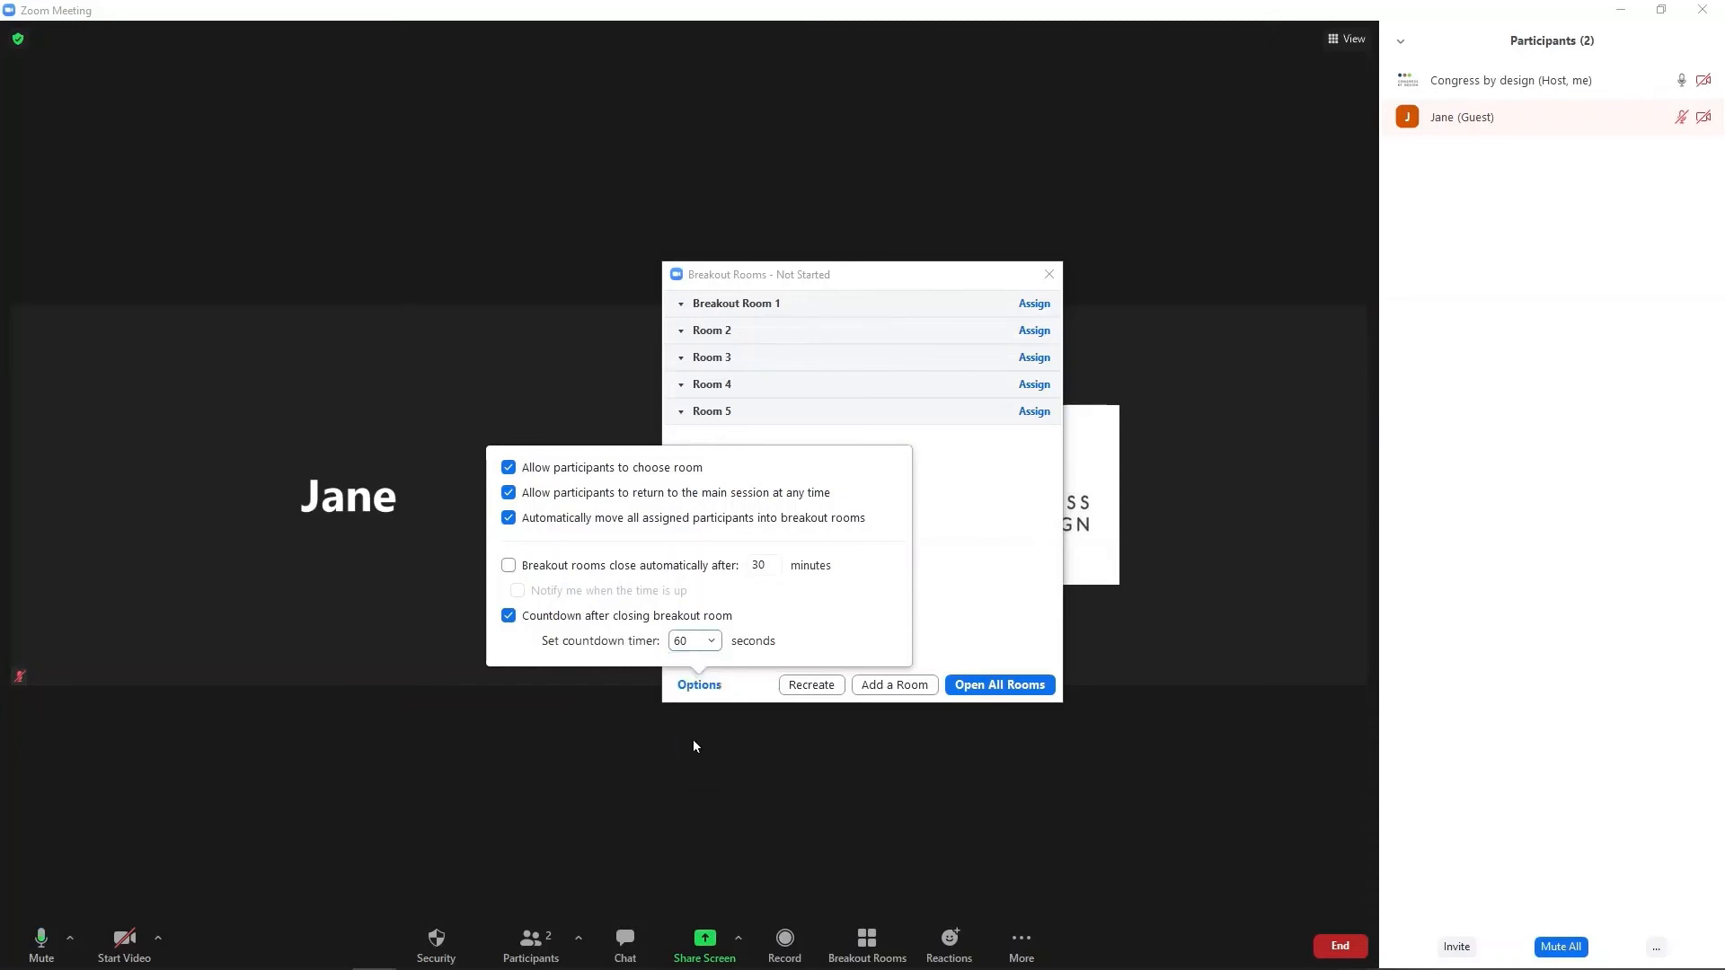
pyautogui.click(700, 687)
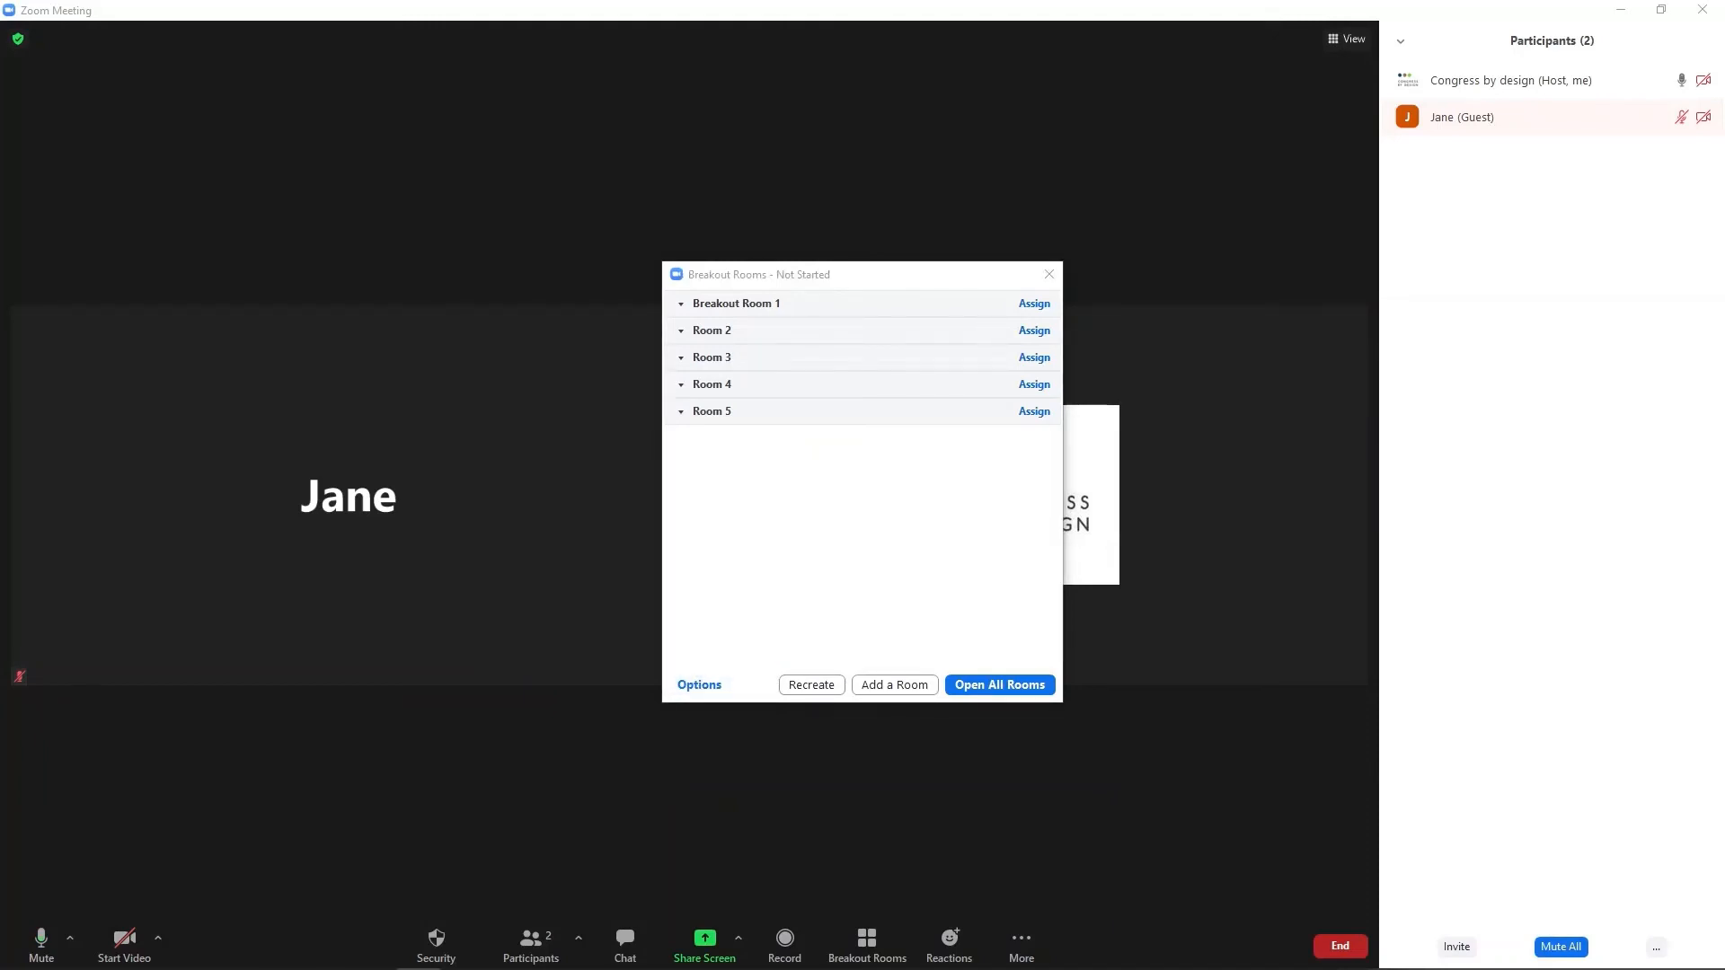
pyautogui.click(1026, 686)
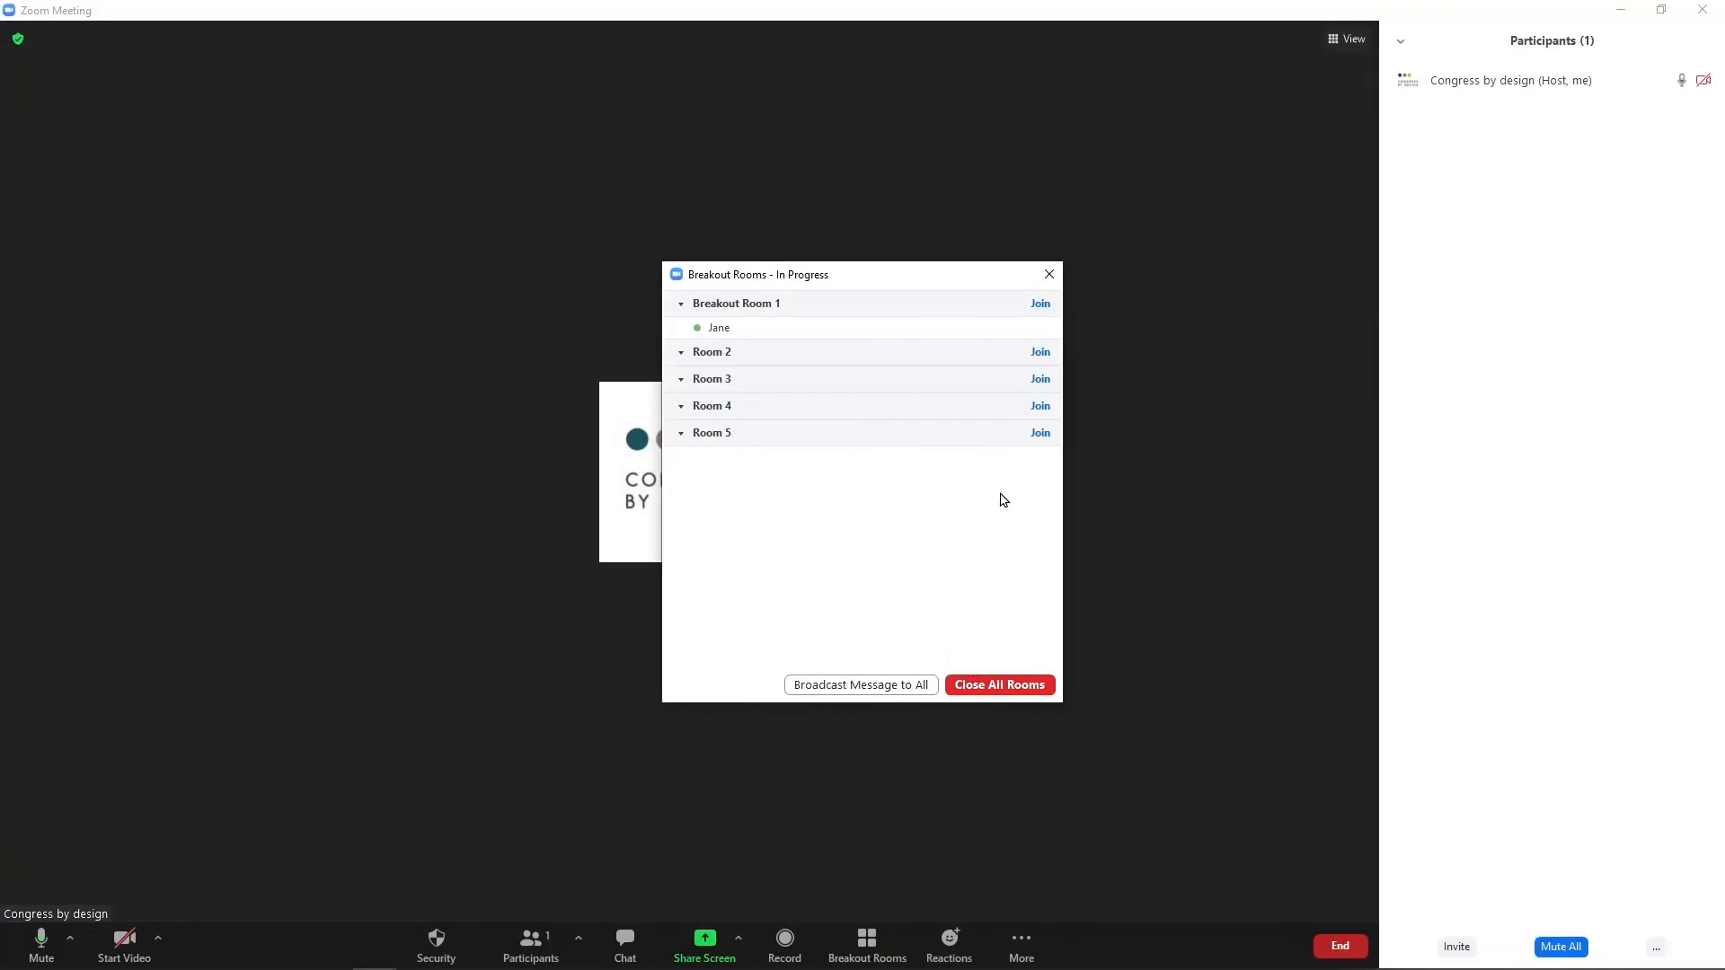
# Join Breakout Room 1 as host, confirming with Yes, then close all breakout rooms.
pyautogui.click(1046, 306)
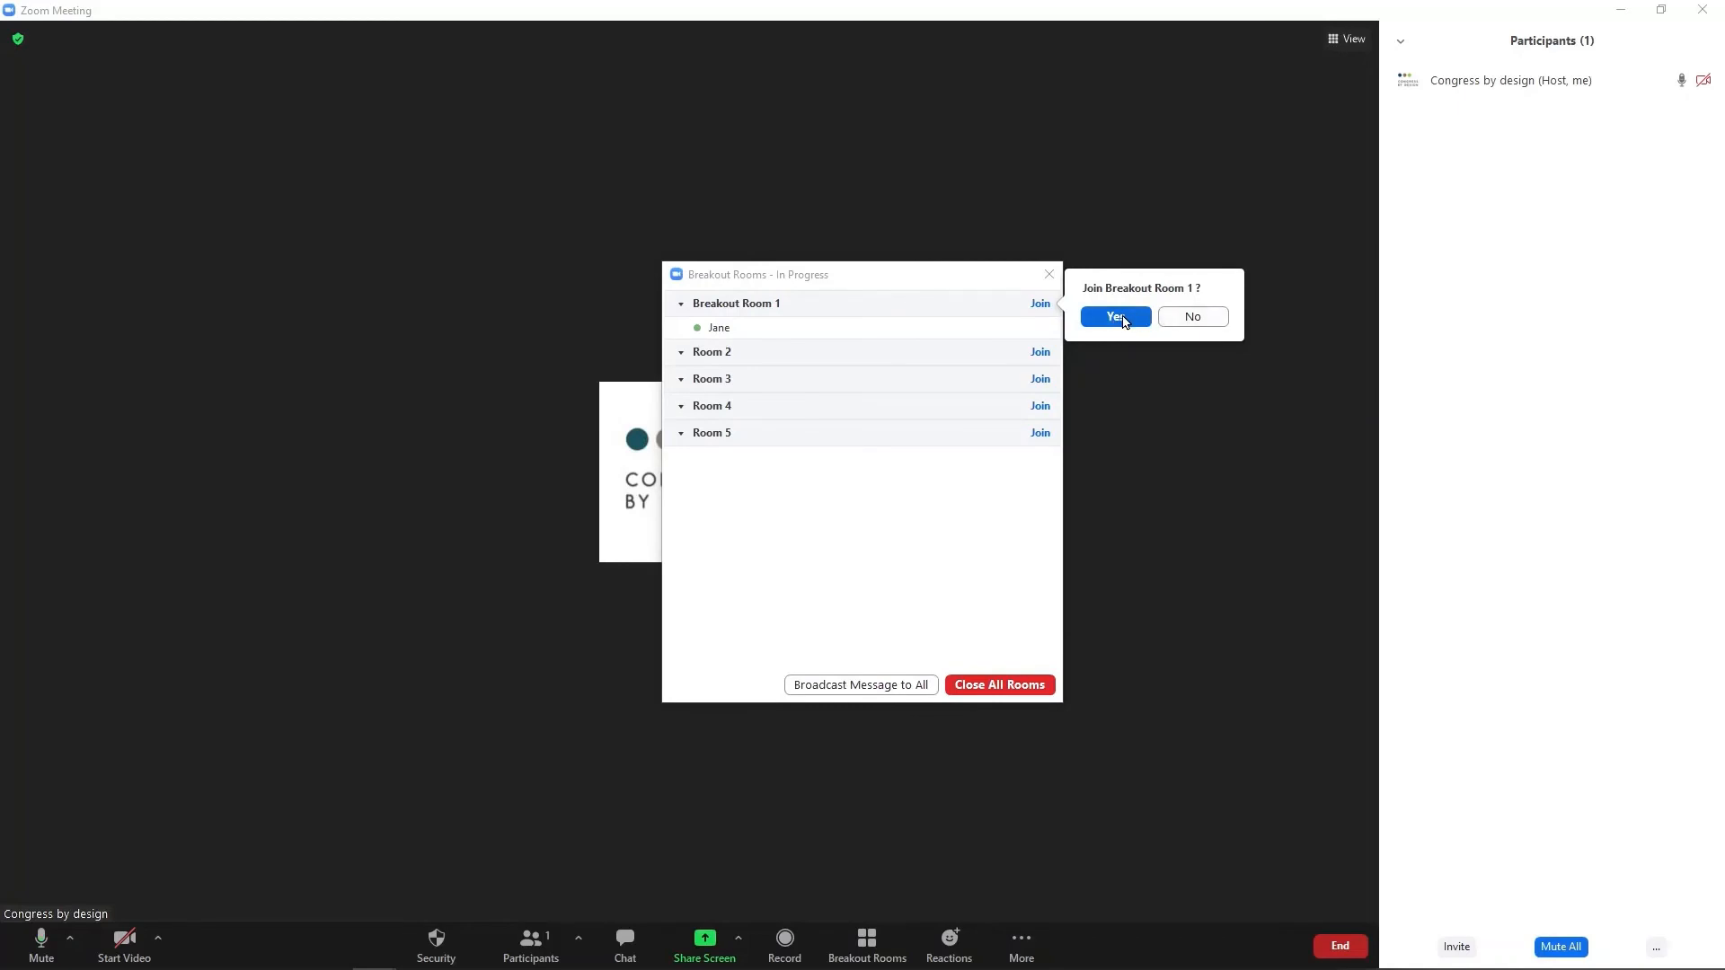
pyautogui.click(1013, 533)
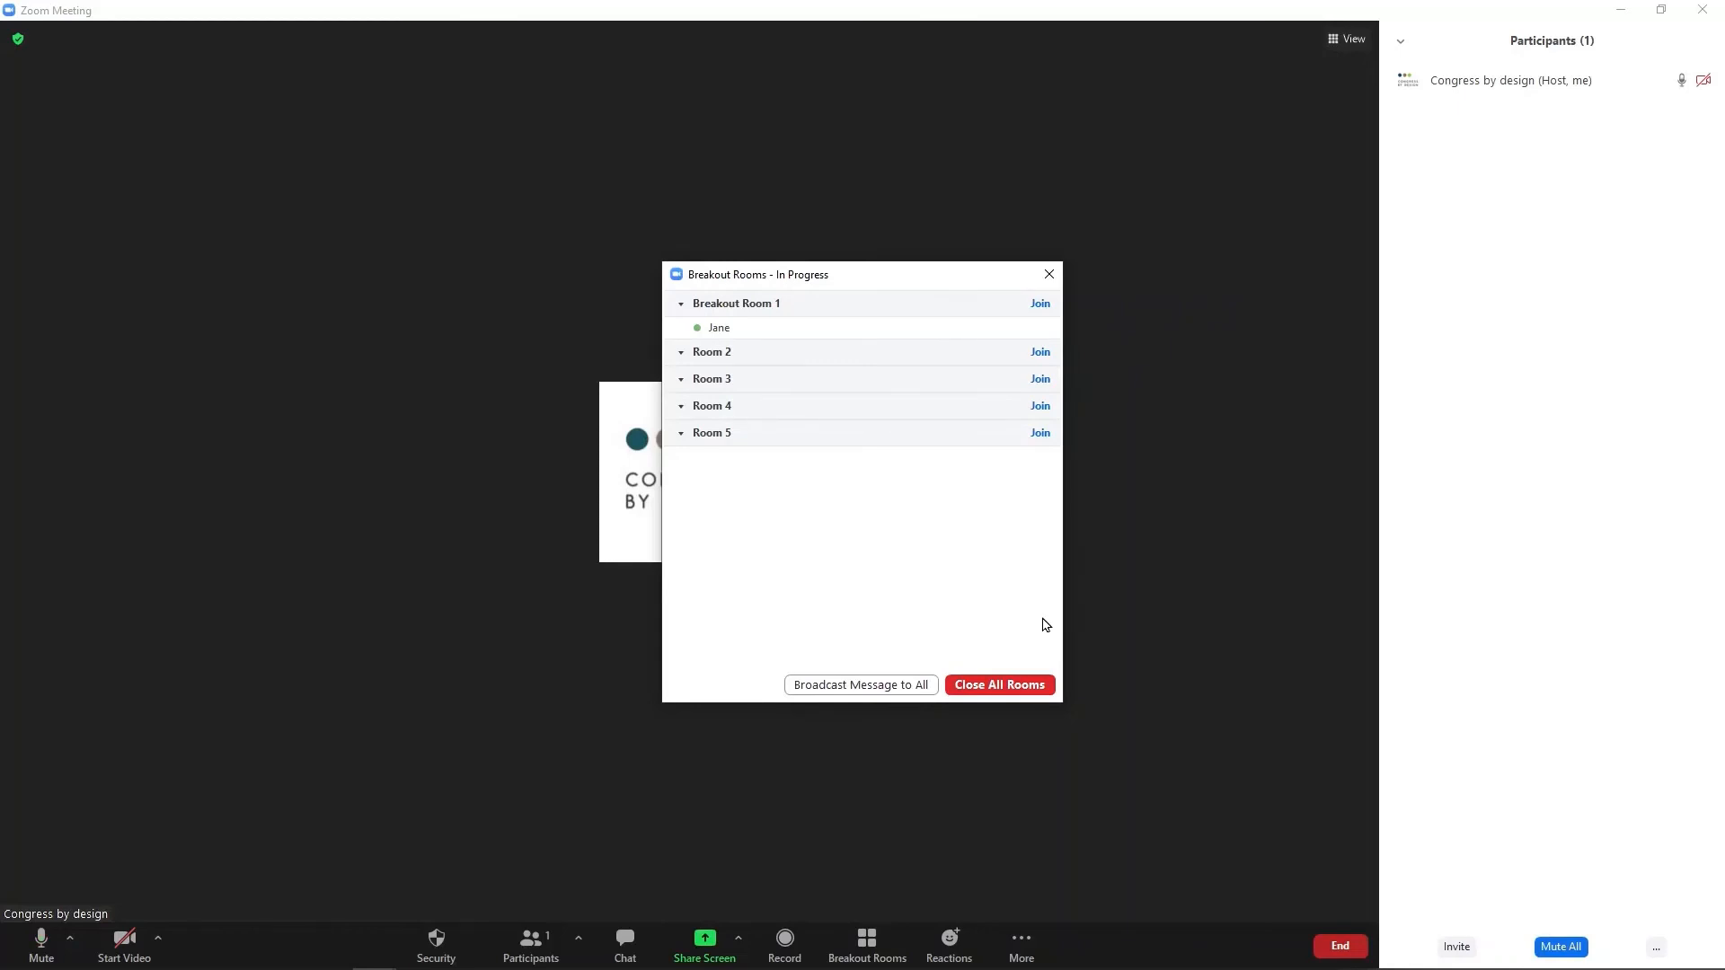
pyautogui.click(1013, 687)
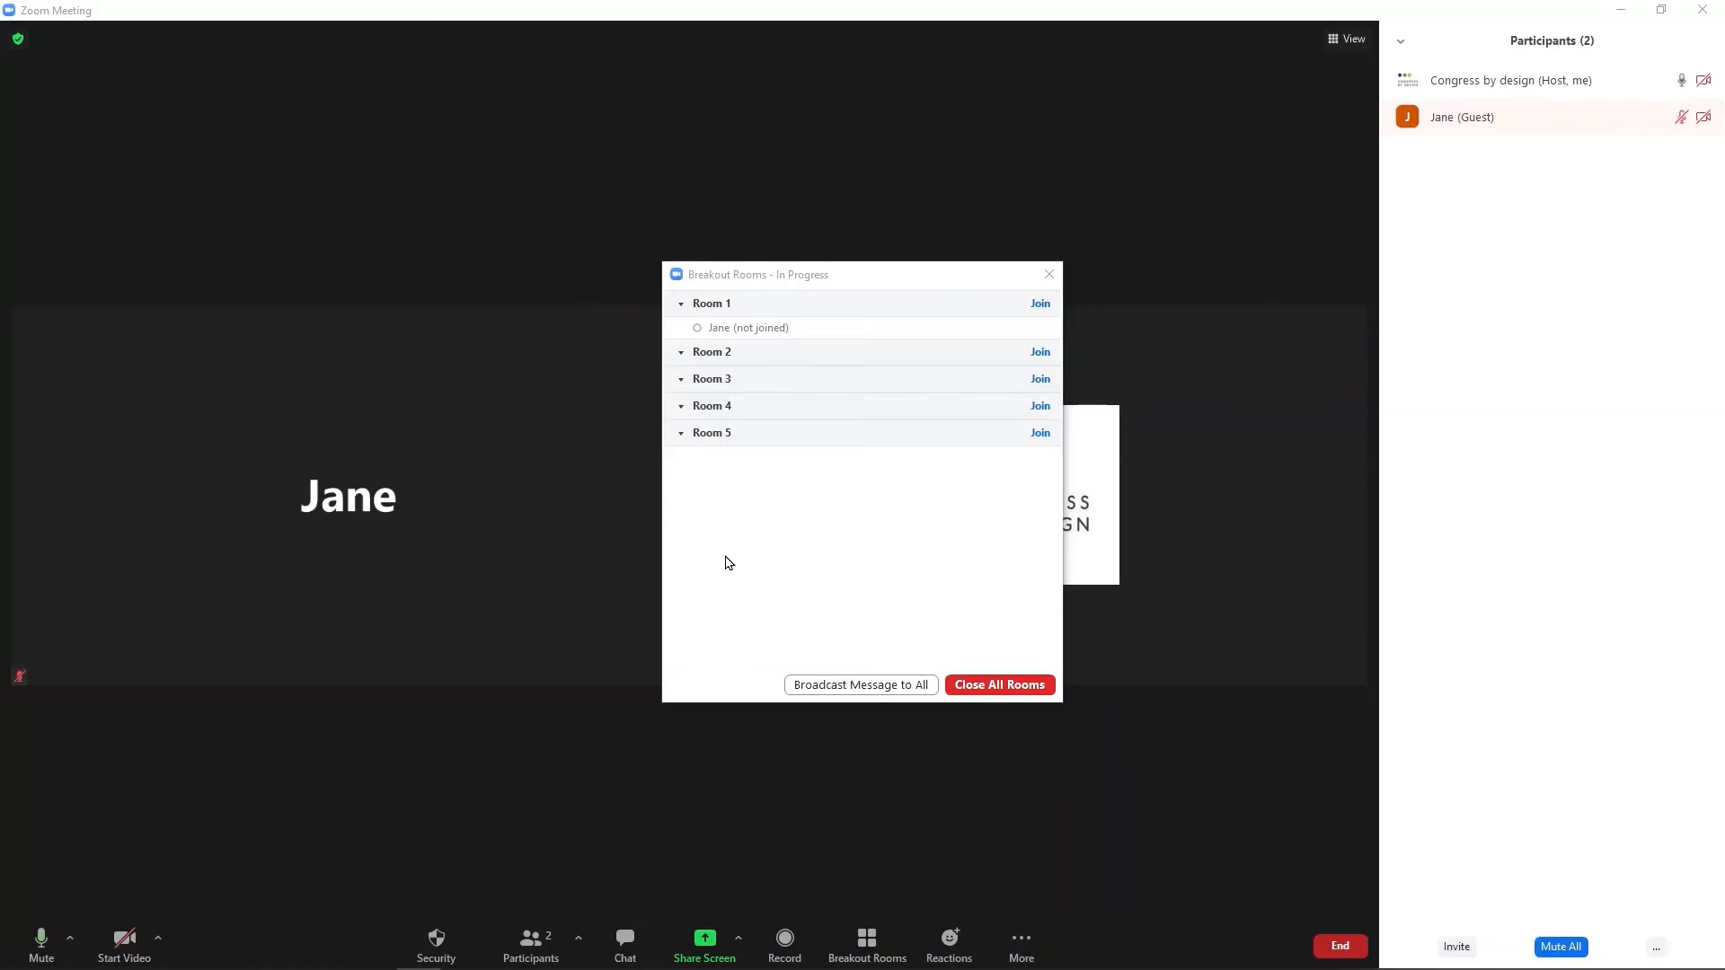
pyautogui.moveTo(756, 338)
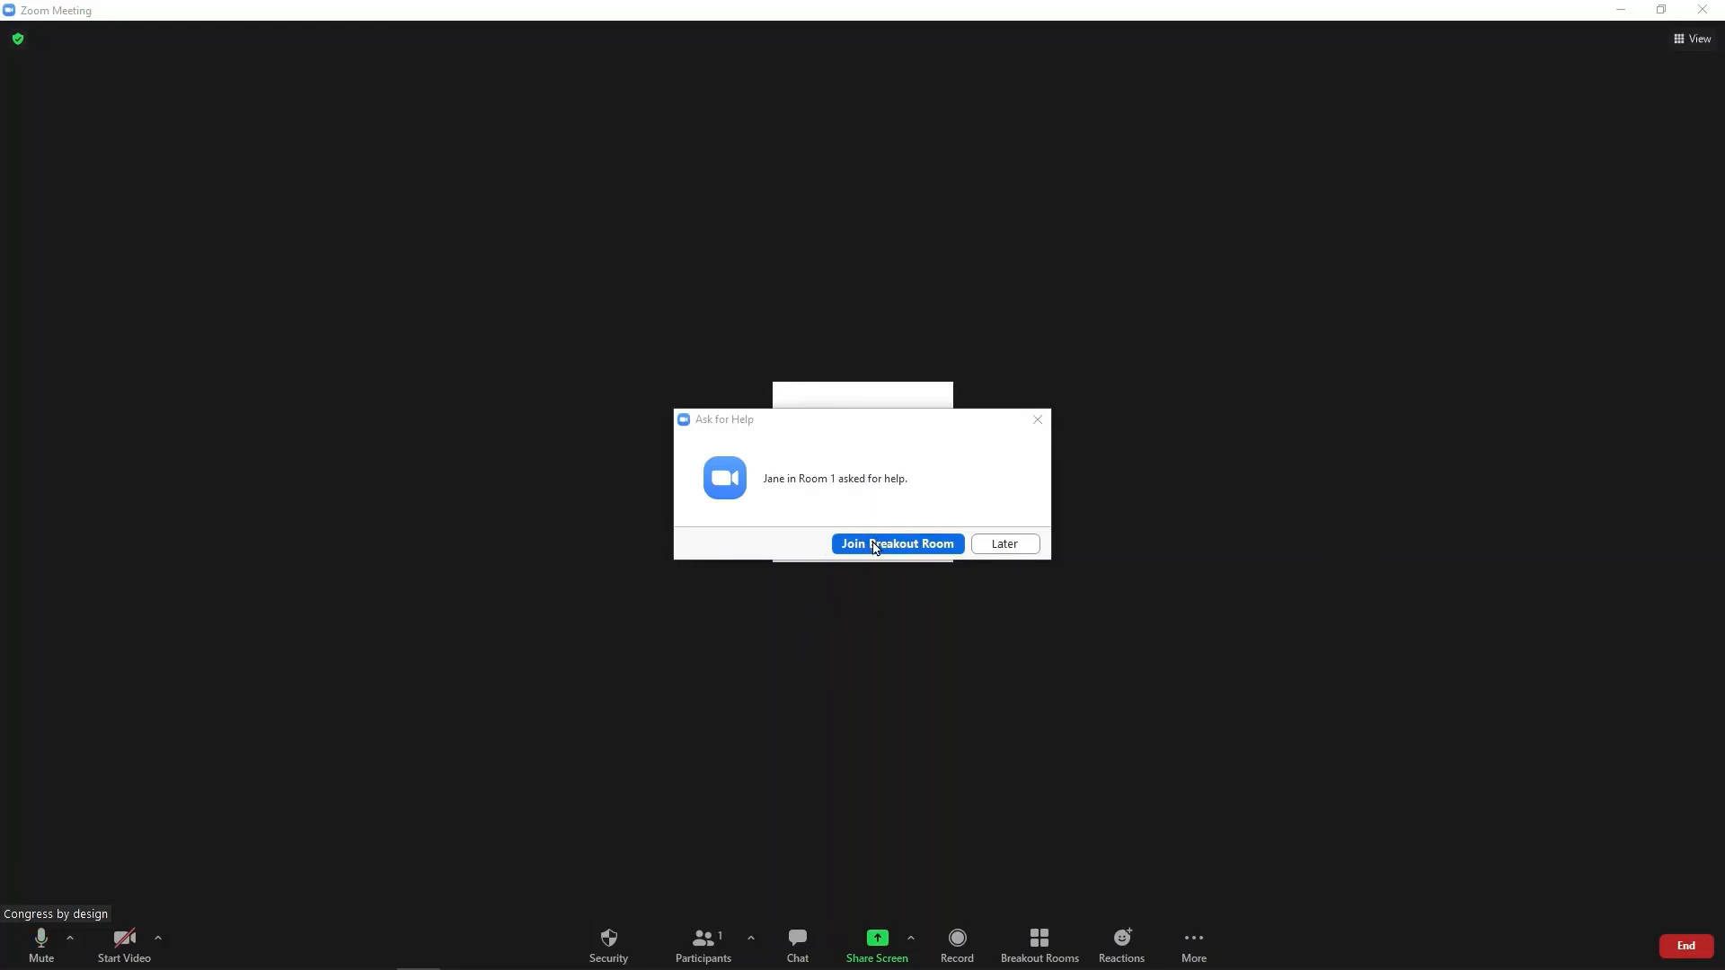
# Answer the guest's help request by joining Room 1, and maximize the meeting window.
pyautogui.click(874, 544)
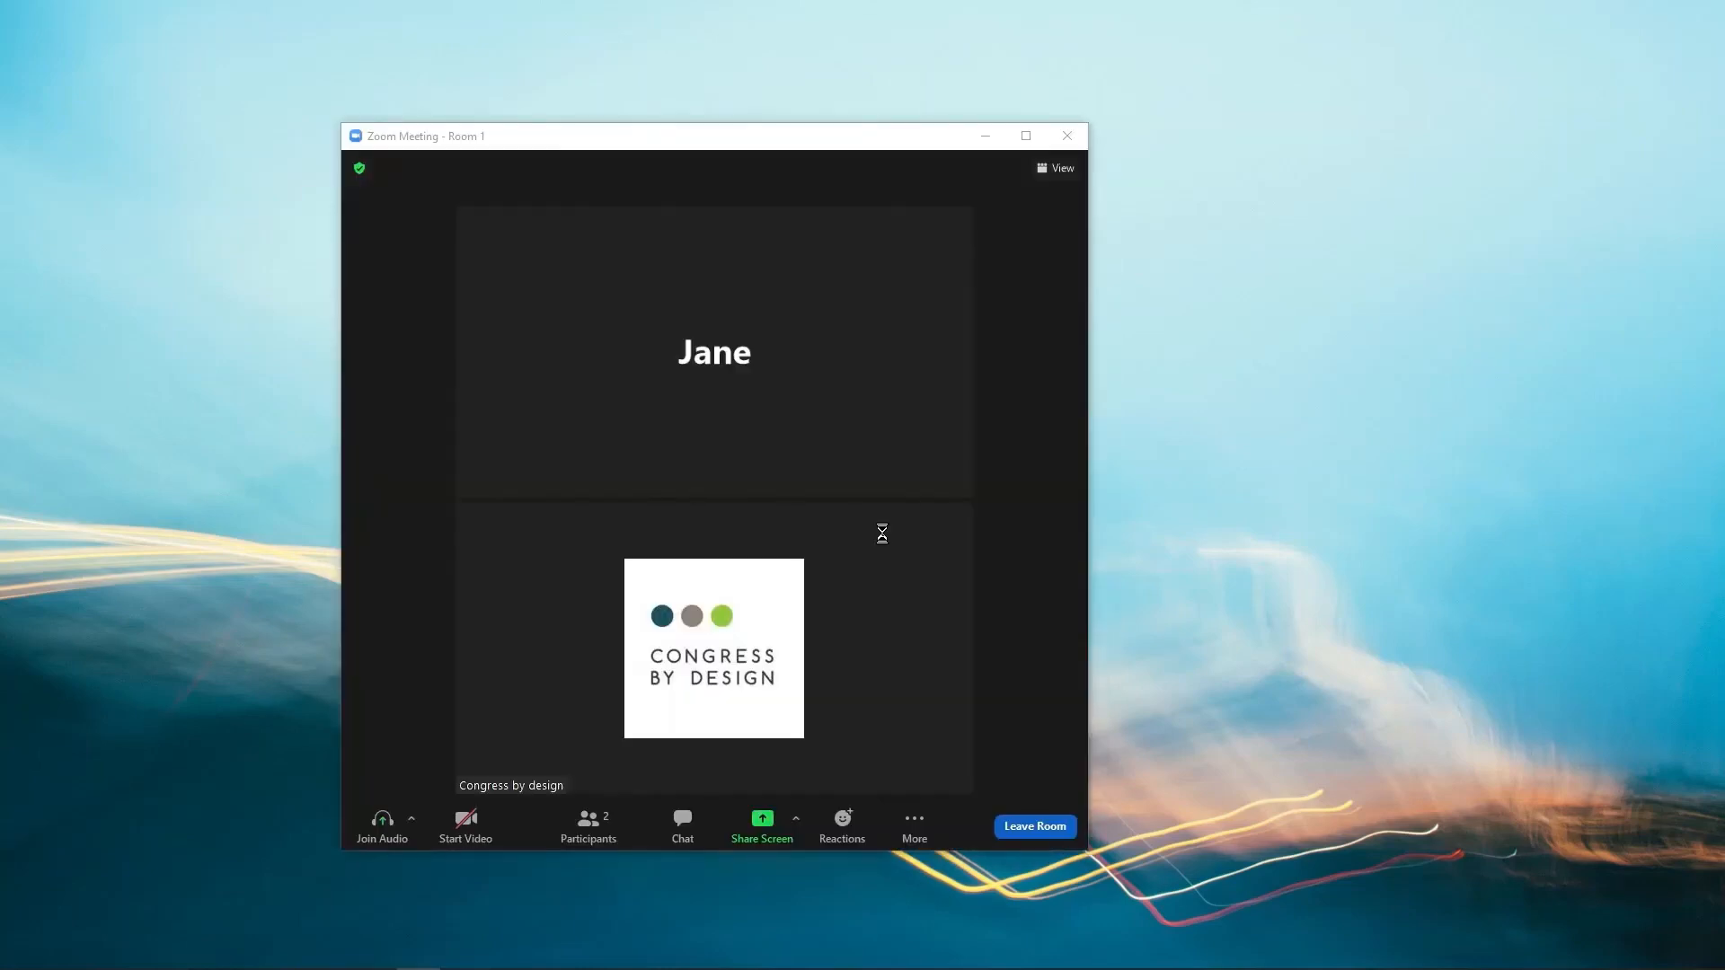
pyautogui.click(1025, 136)
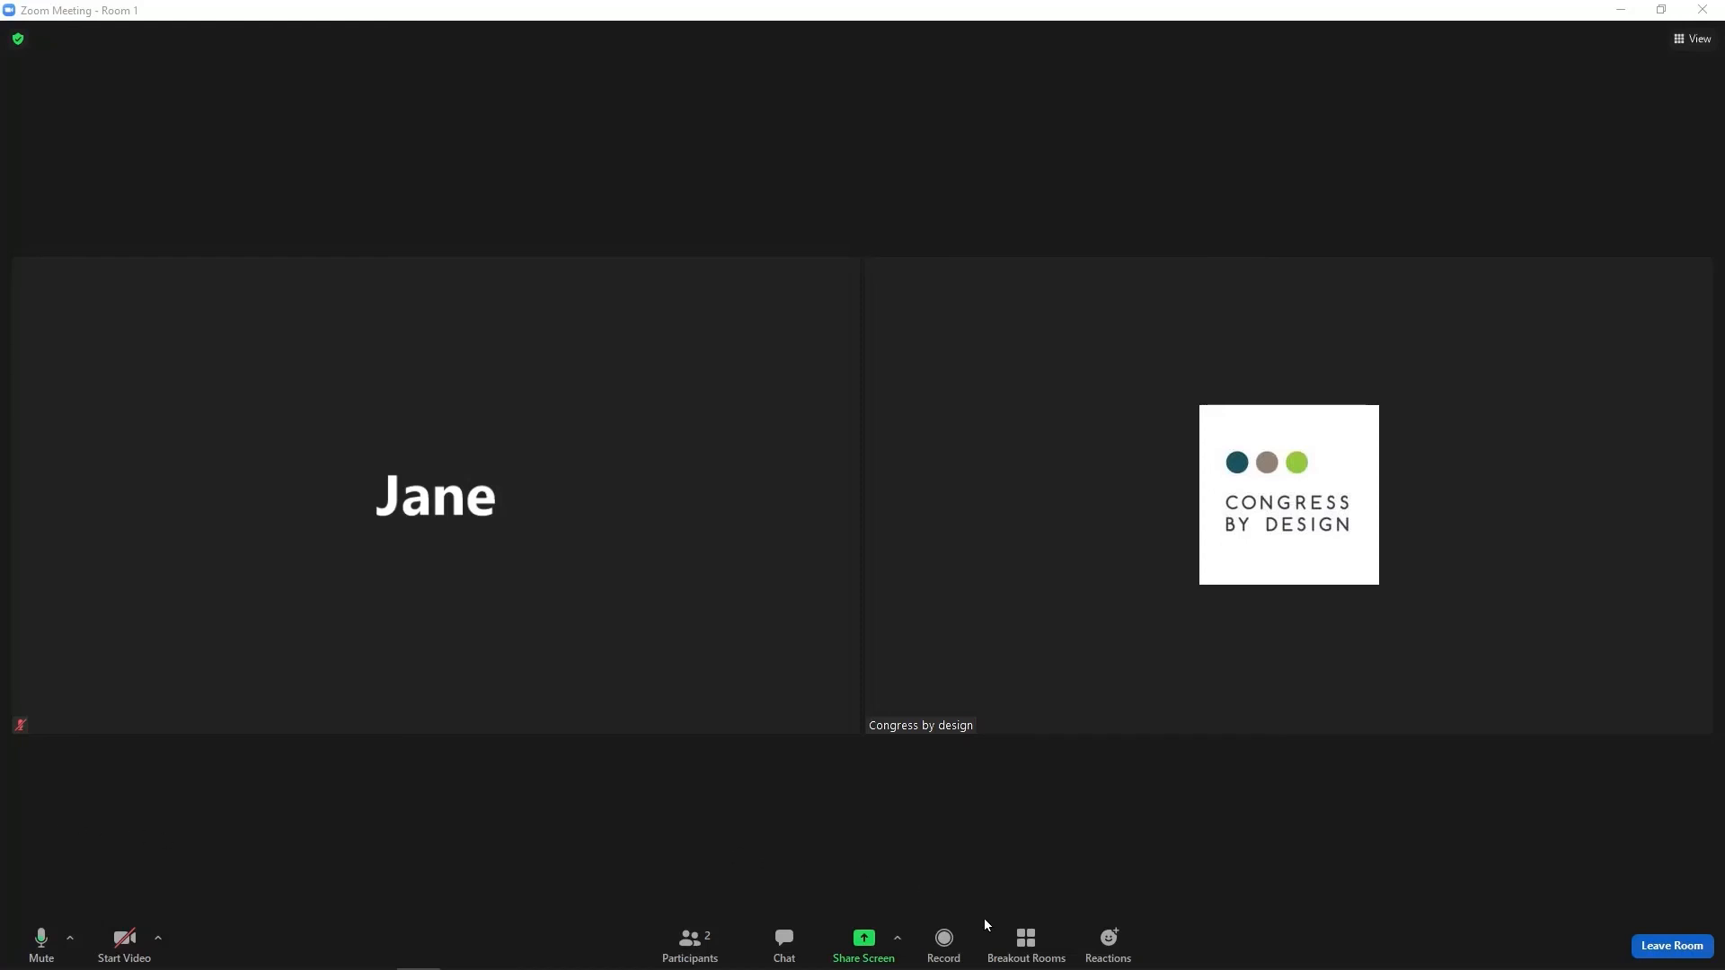
# Broadcast '2 min to go' to all breakout rooms, then close all rooms.
pyautogui.click(1025, 939)
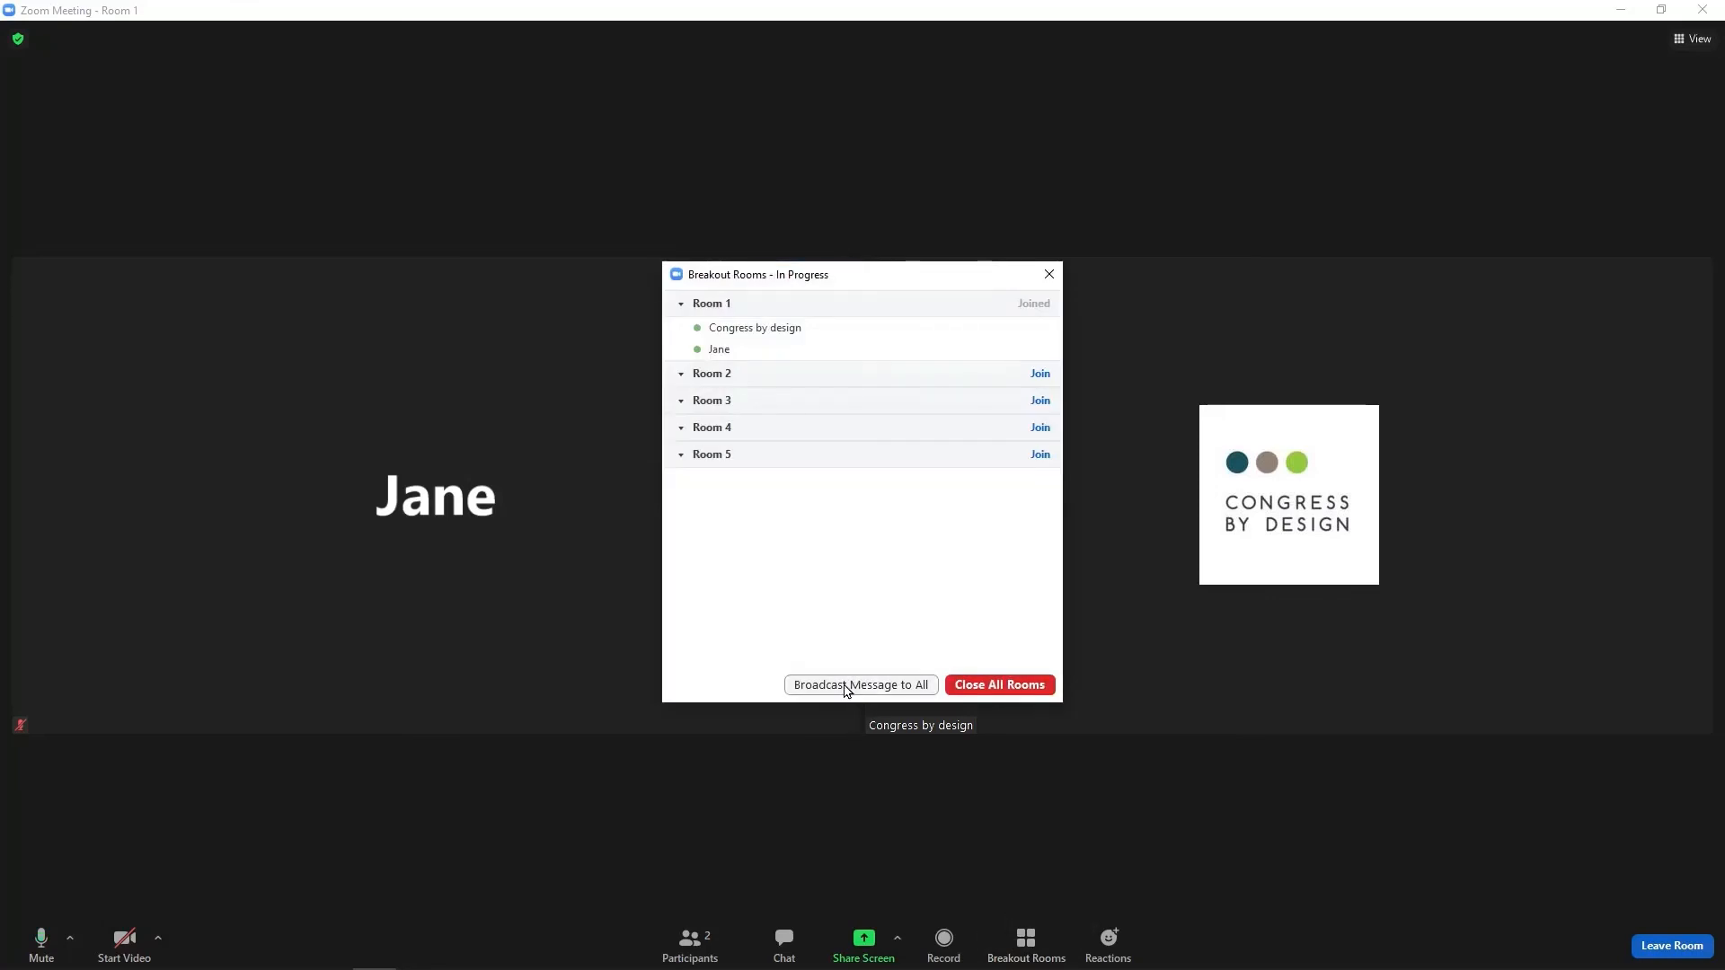
pyautogui.click(844, 688)
pyautogui.write('2 min to go')
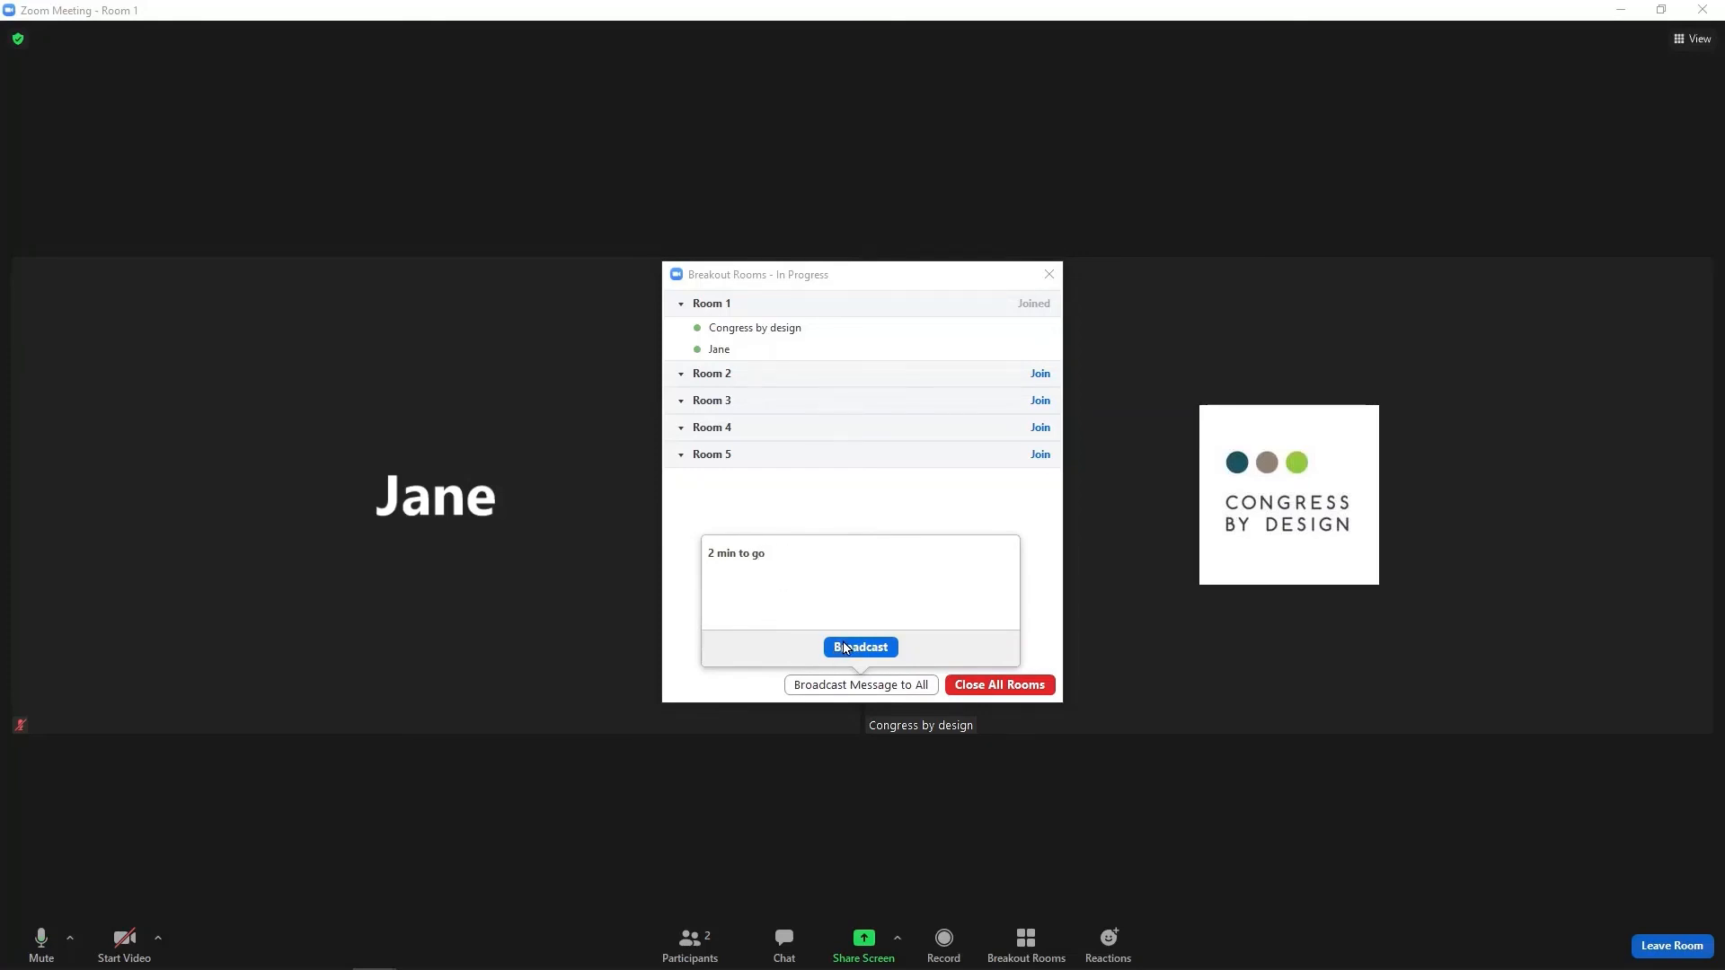
pyautogui.click(845, 648)
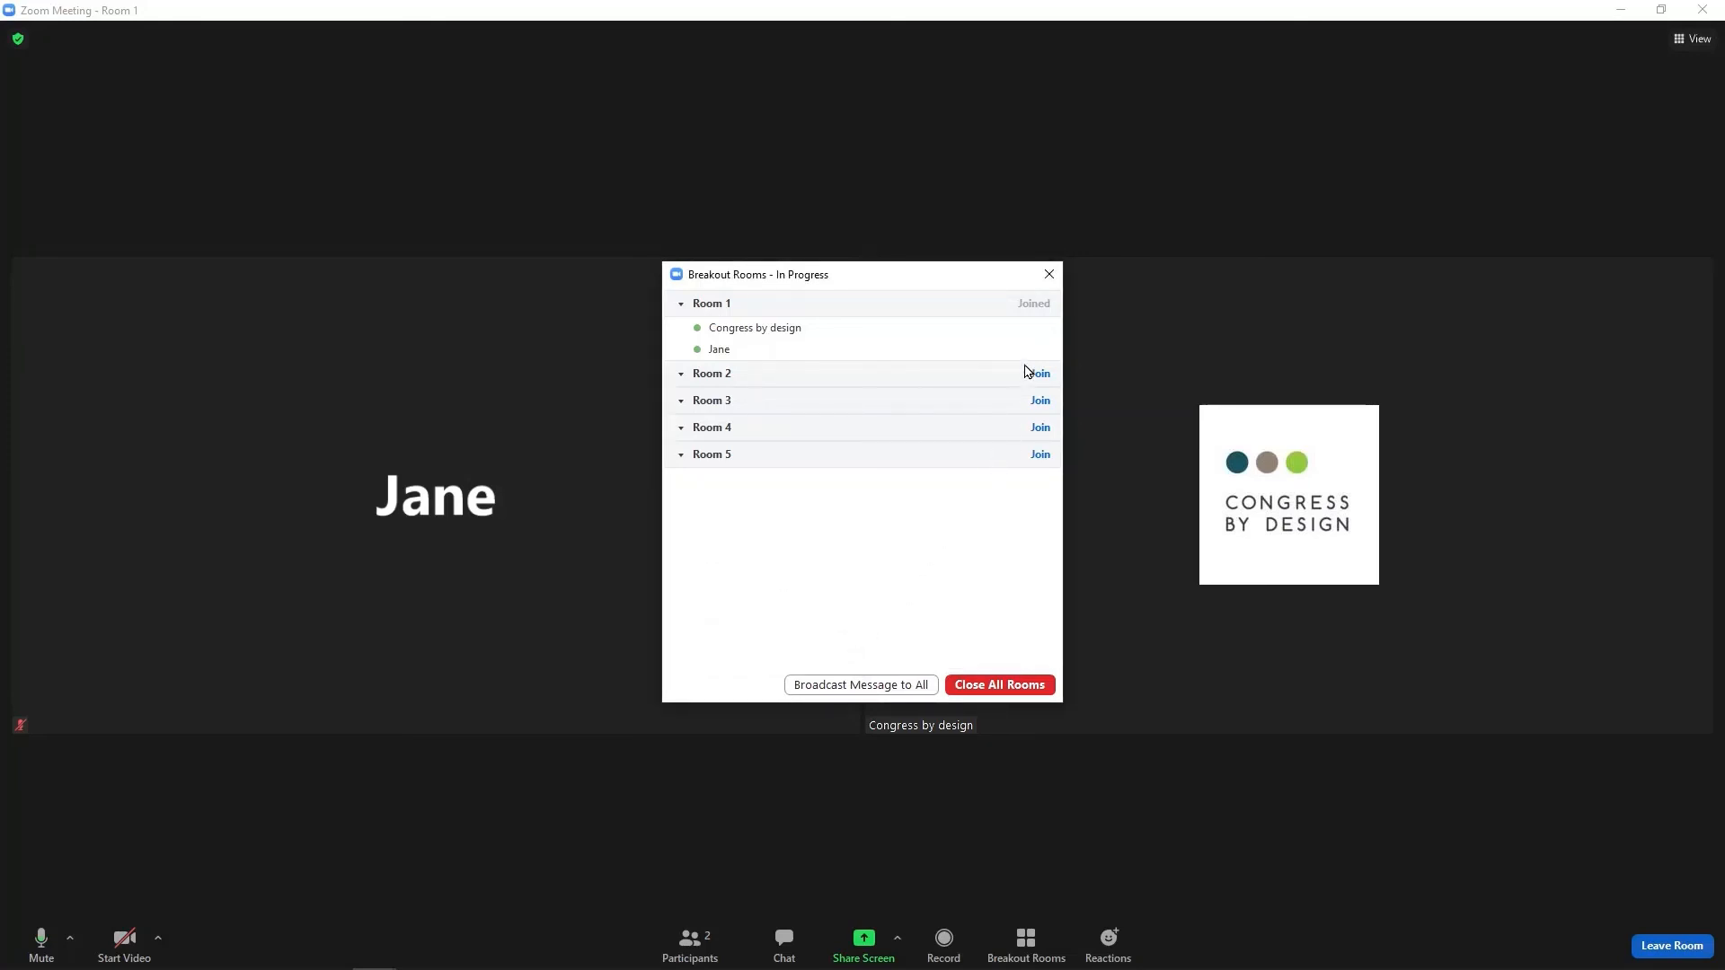
pyautogui.click(1048, 275)
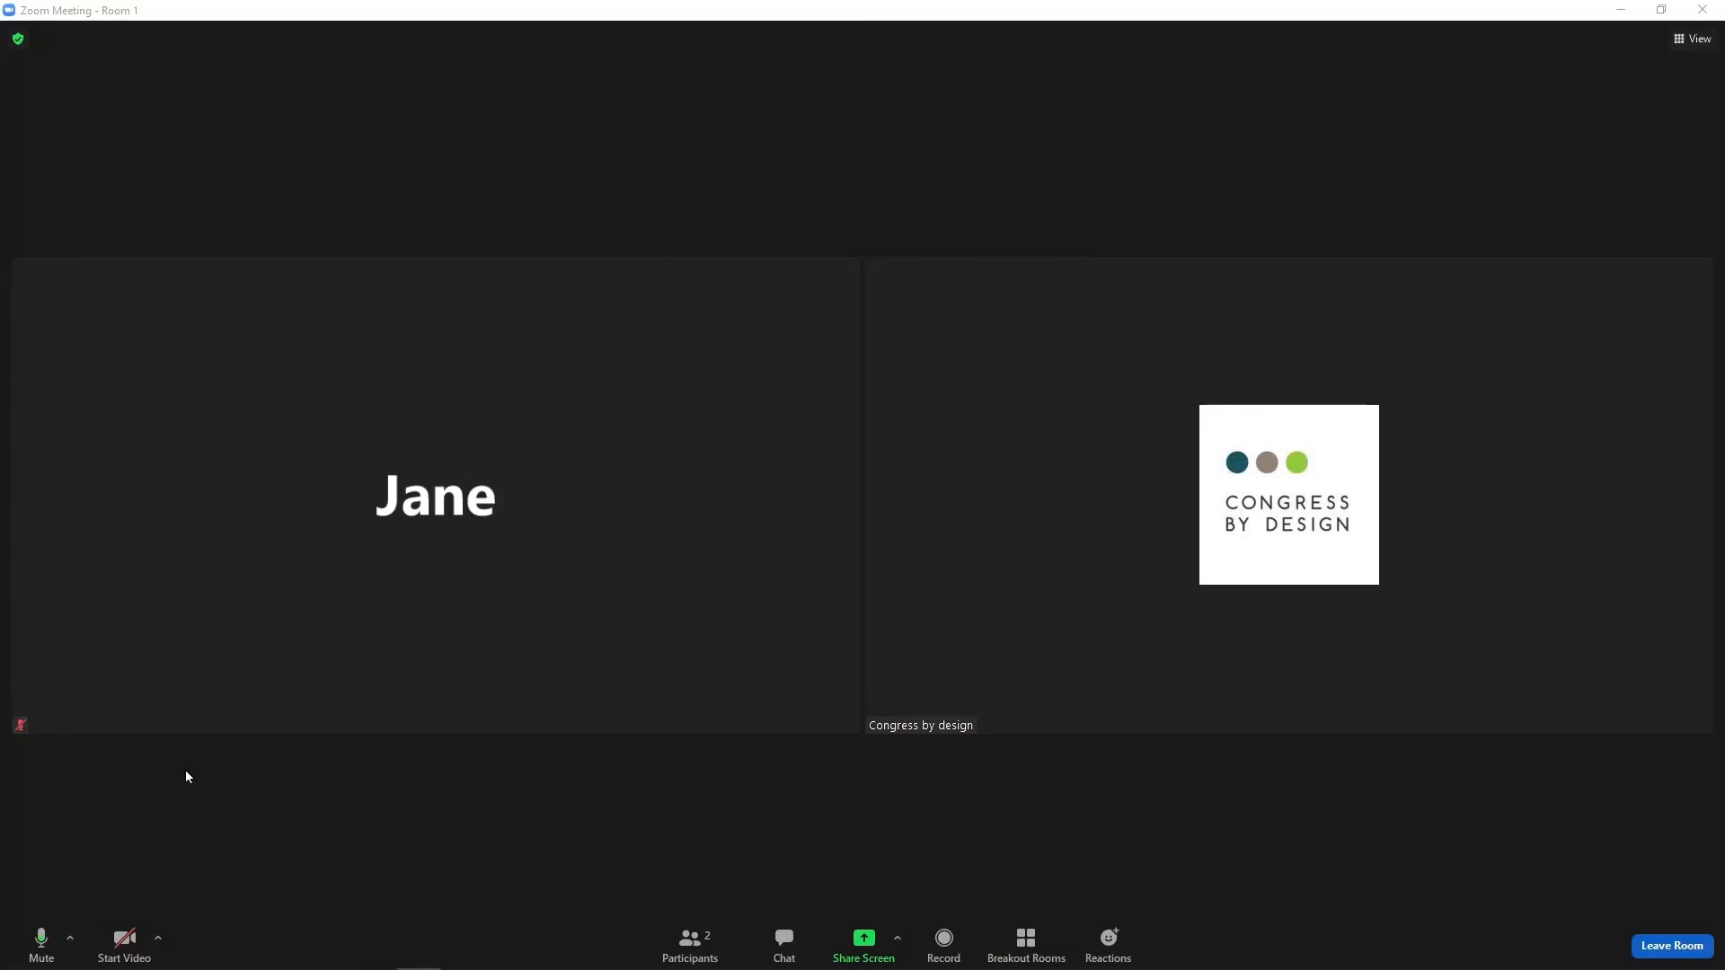
pyautogui.click(1021, 922)
pyautogui.click(1004, 687)
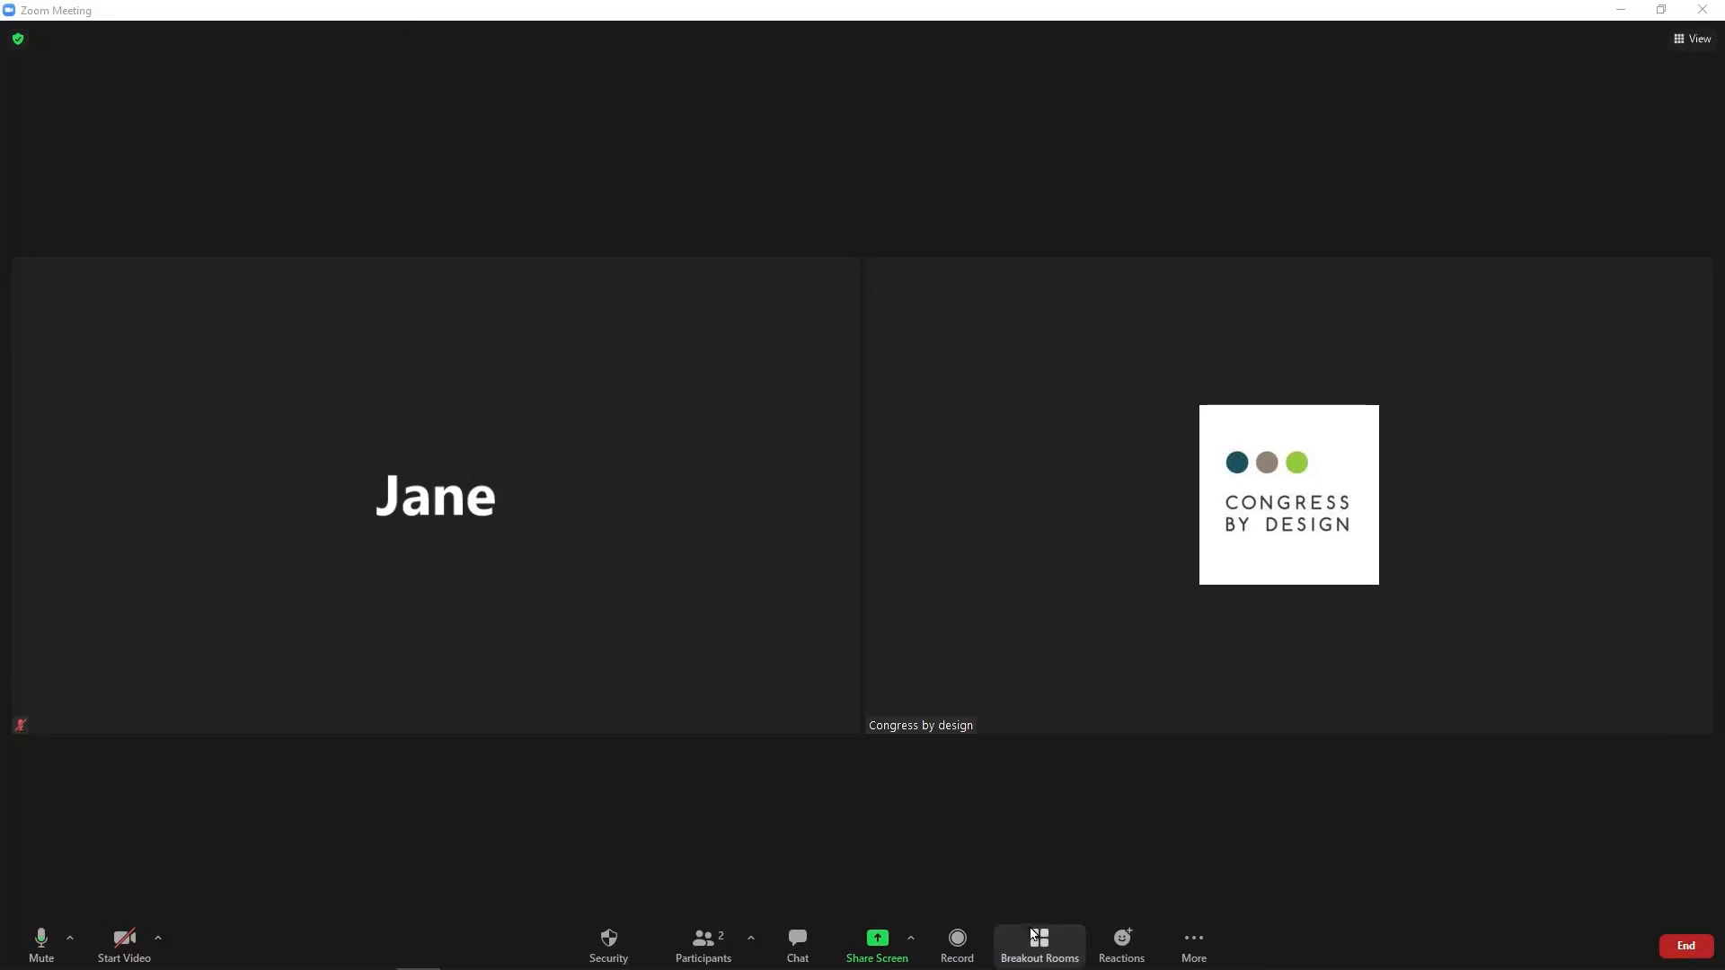
# Recreate the five breakout rooms with 'Let participants choose room', then bring up the End options.
pyautogui.click(1034, 935)
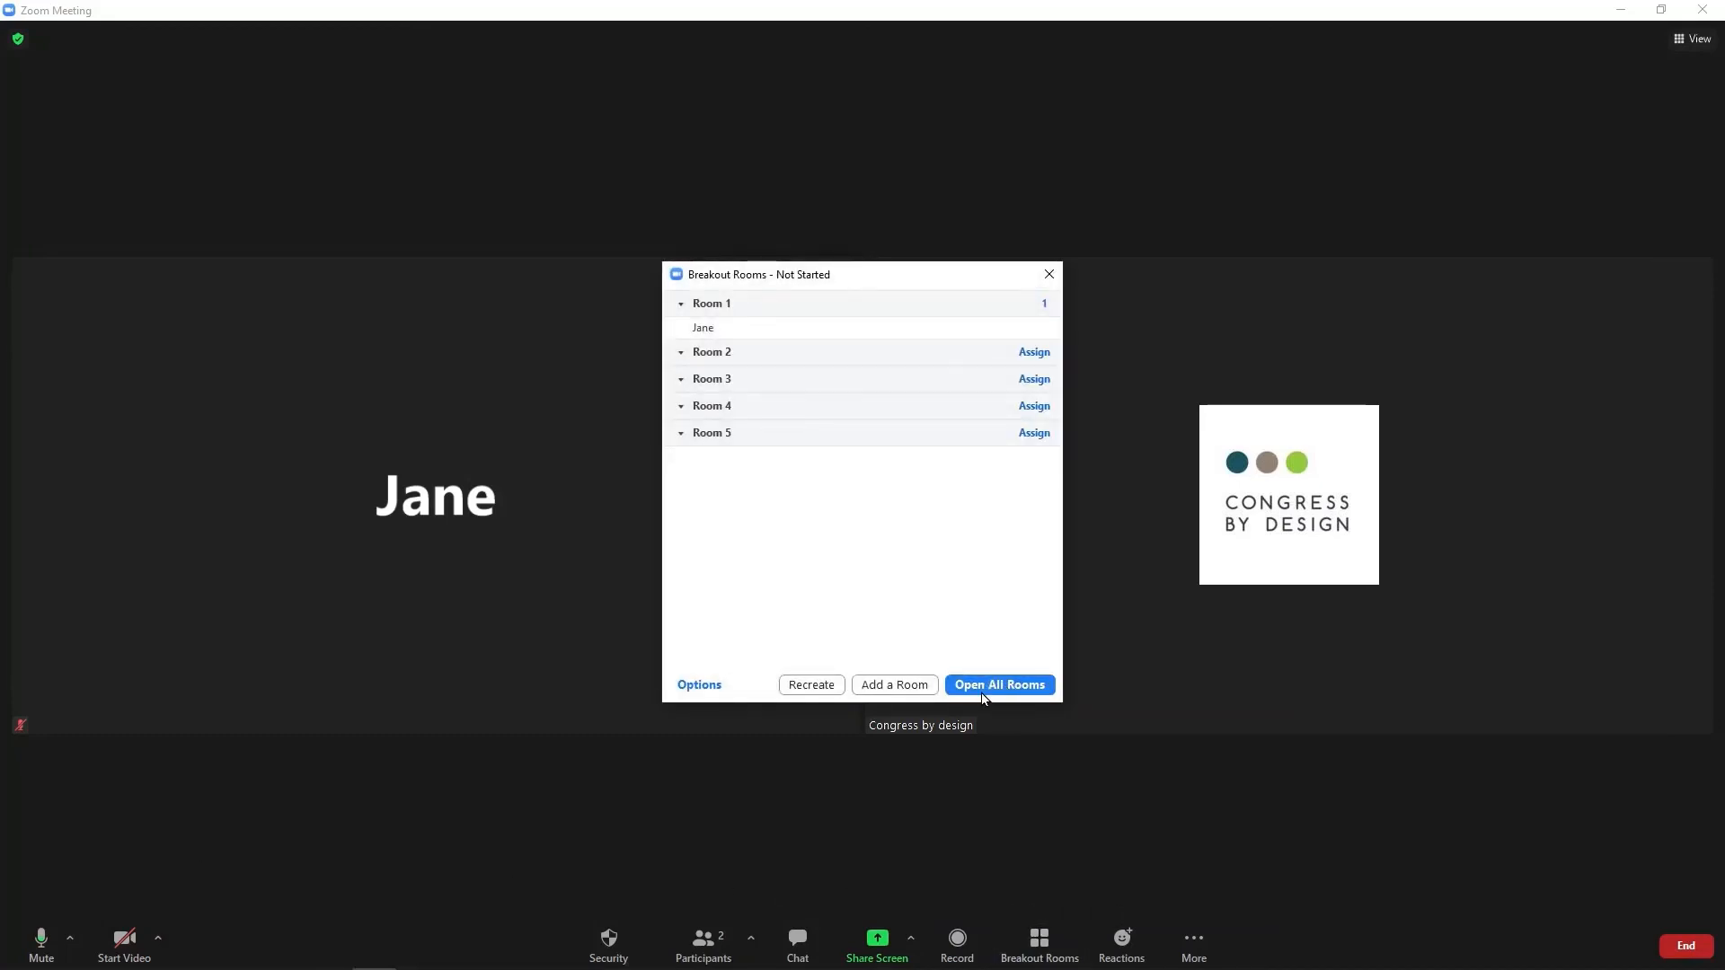
pyautogui.click(819, 688)
pyautogui.click(760, 508)
pyautogui.click(907, 628)
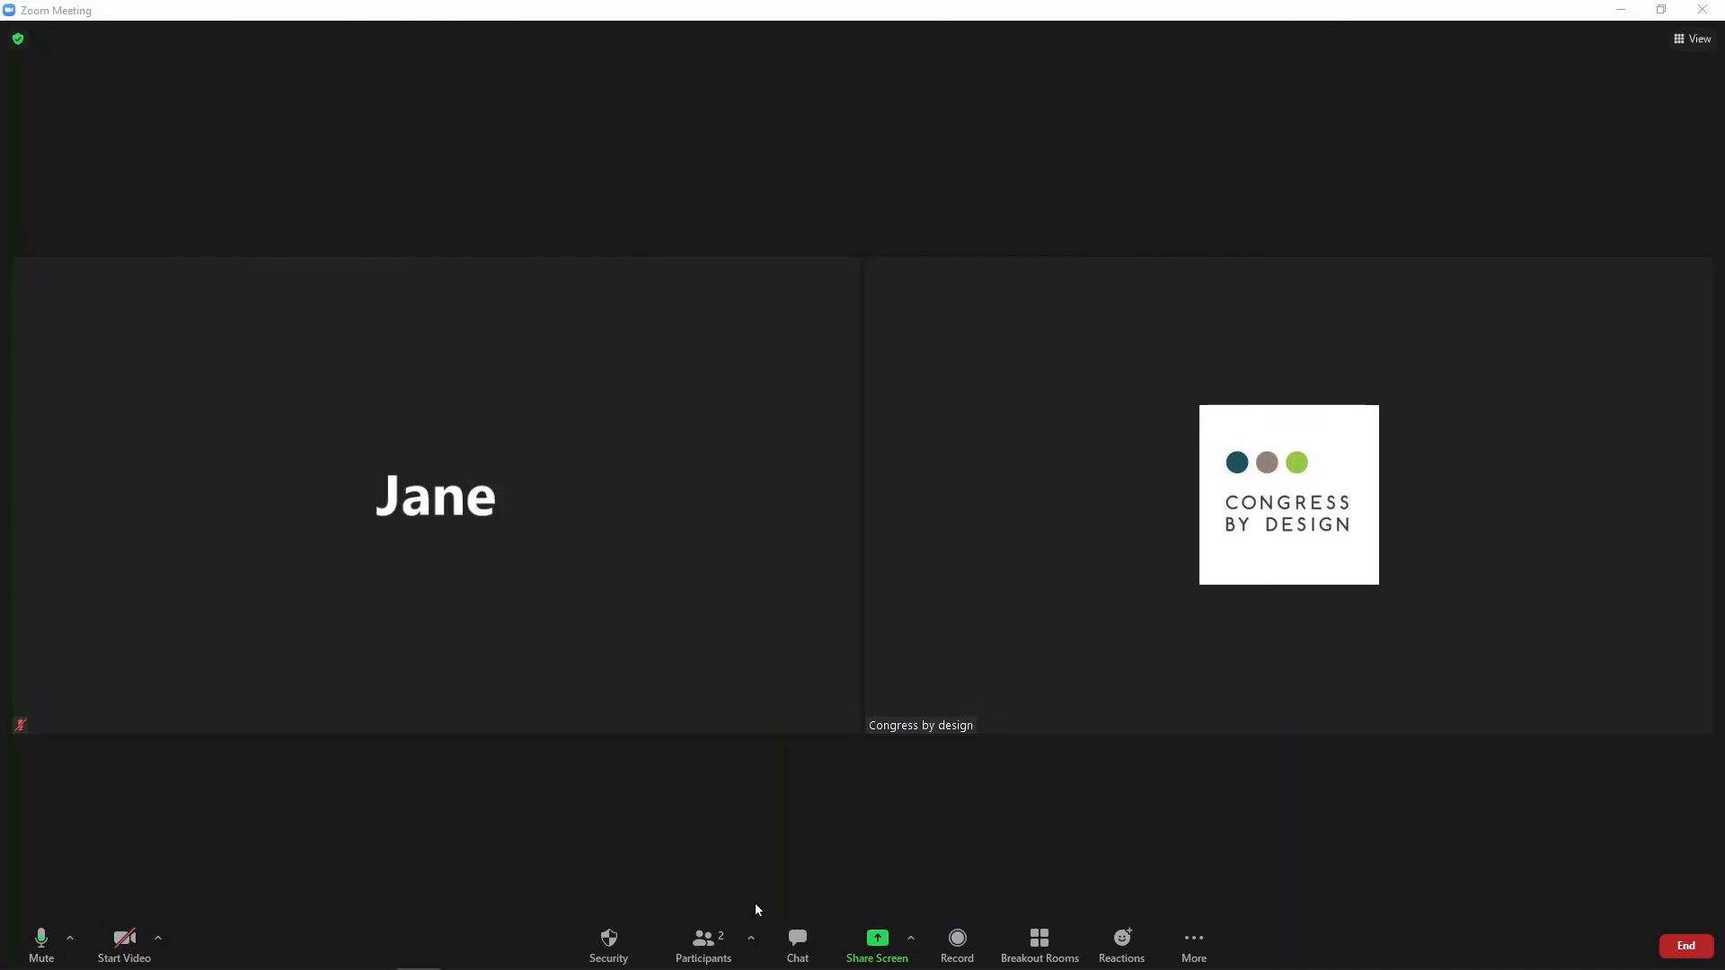
pyautogui.click(1686, 946)
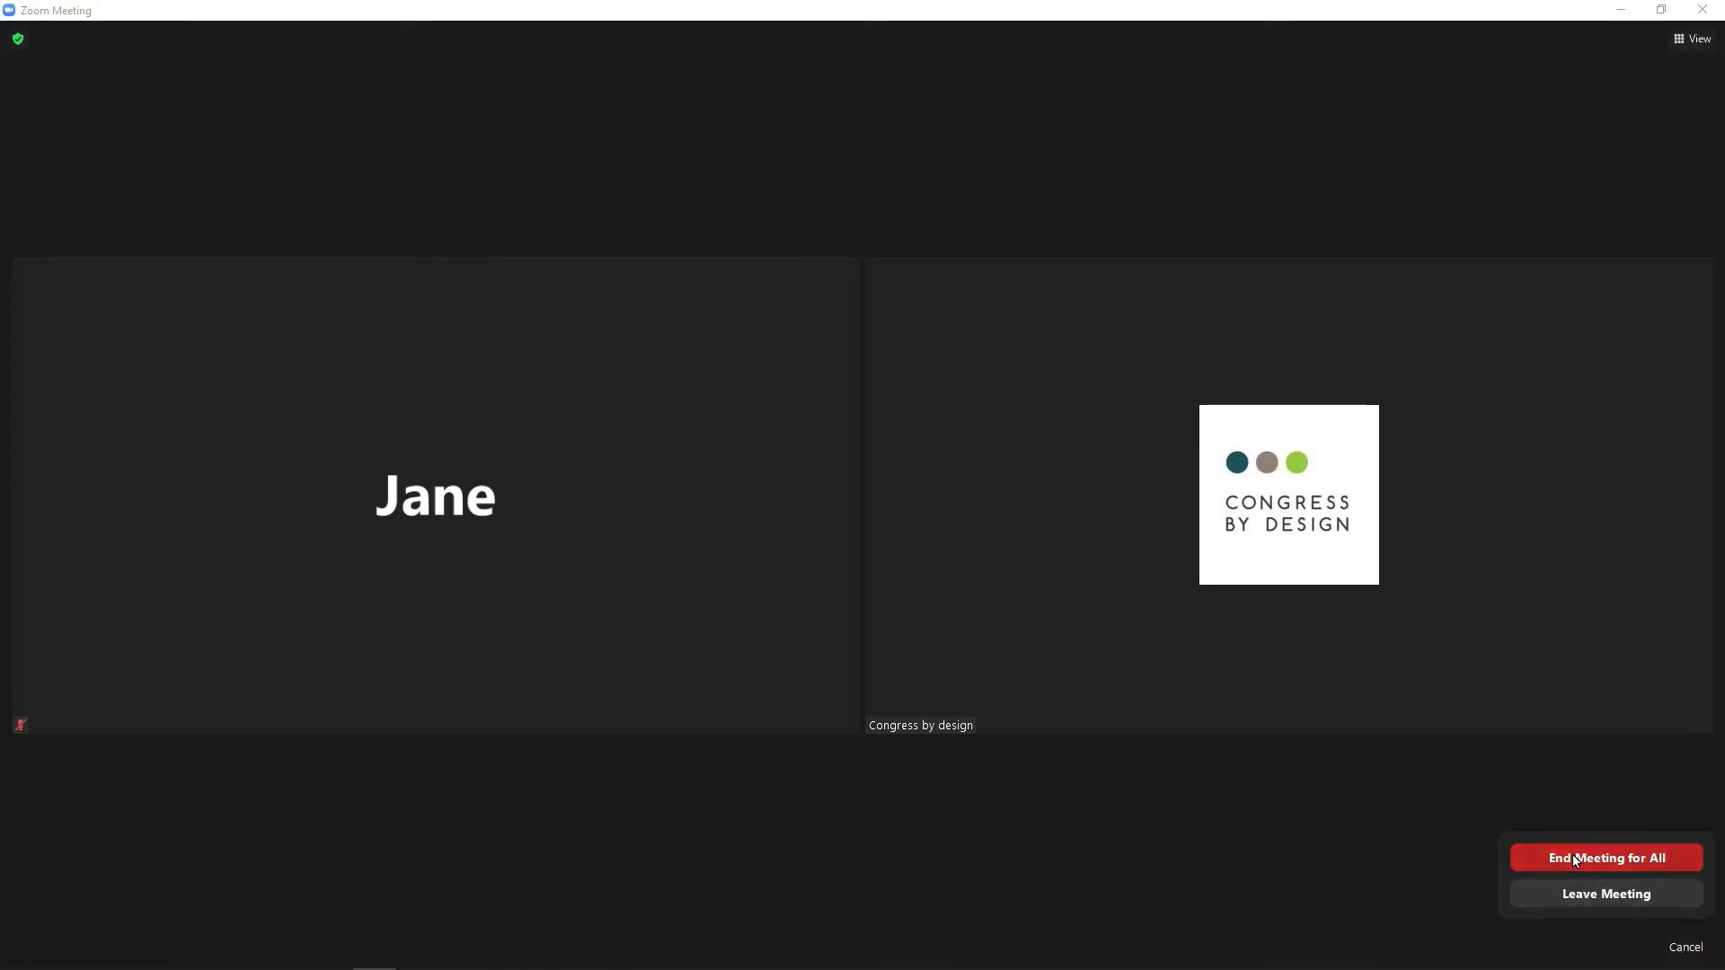
# End the meeting for all, then show Session 2's information and Zoom link in EventsAir.
pyautogui.click(1573, 854)
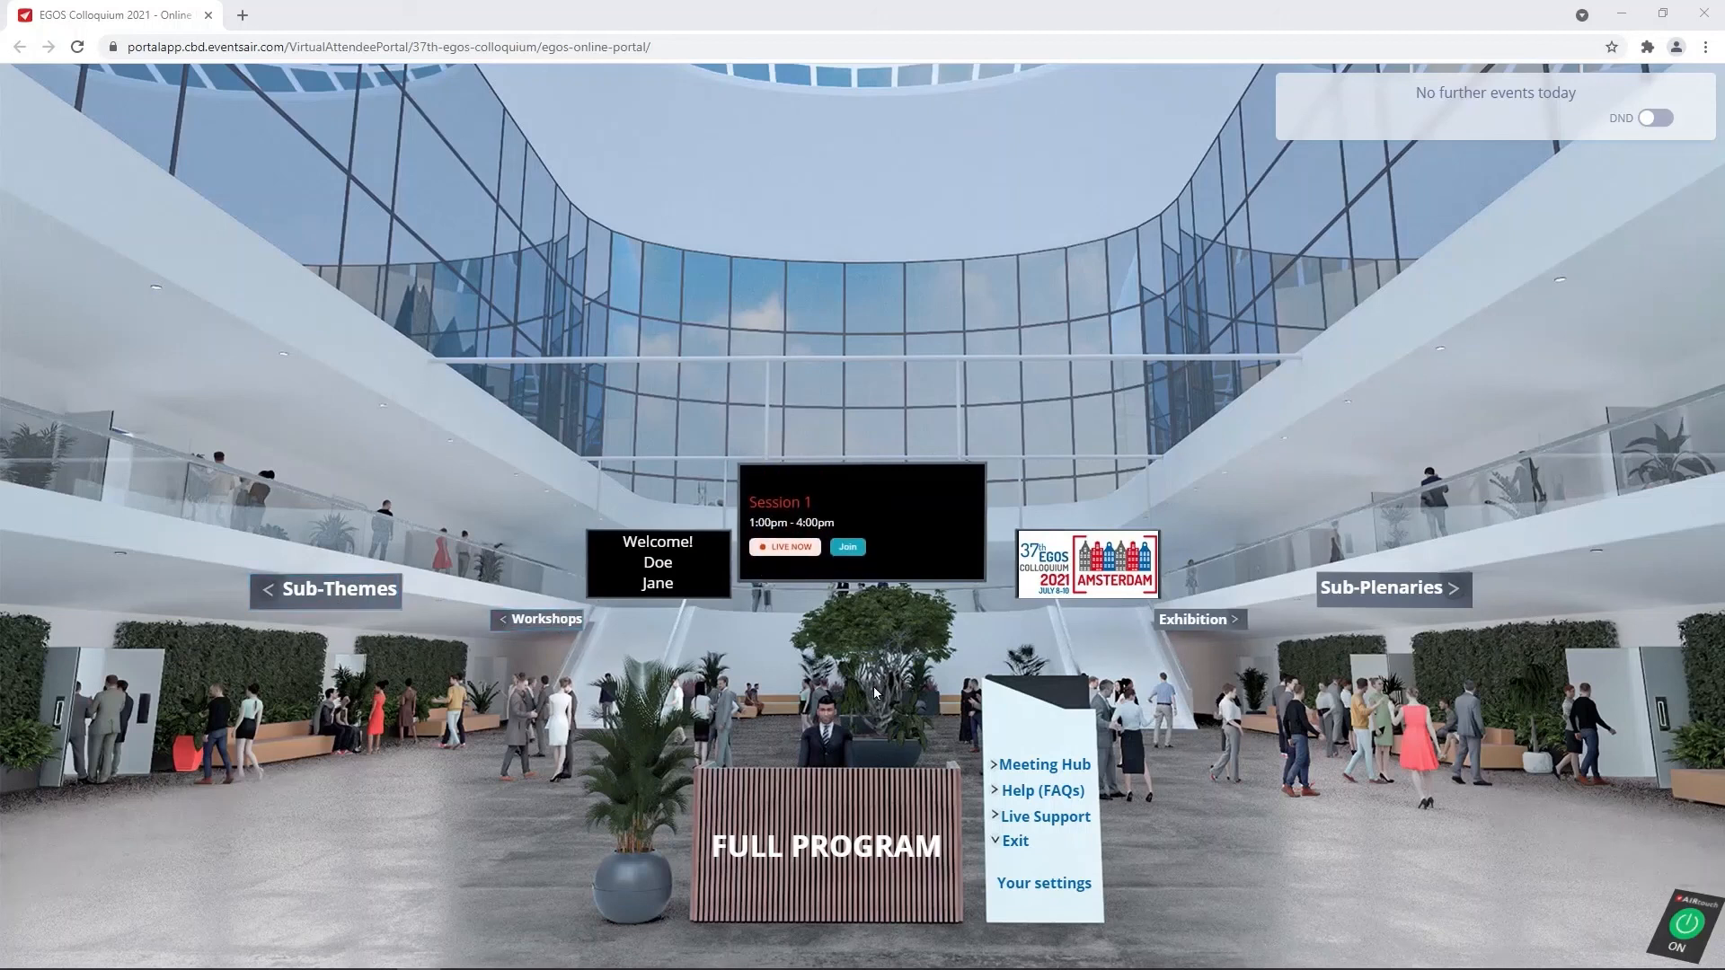
pyautogui.click(1345, 599)
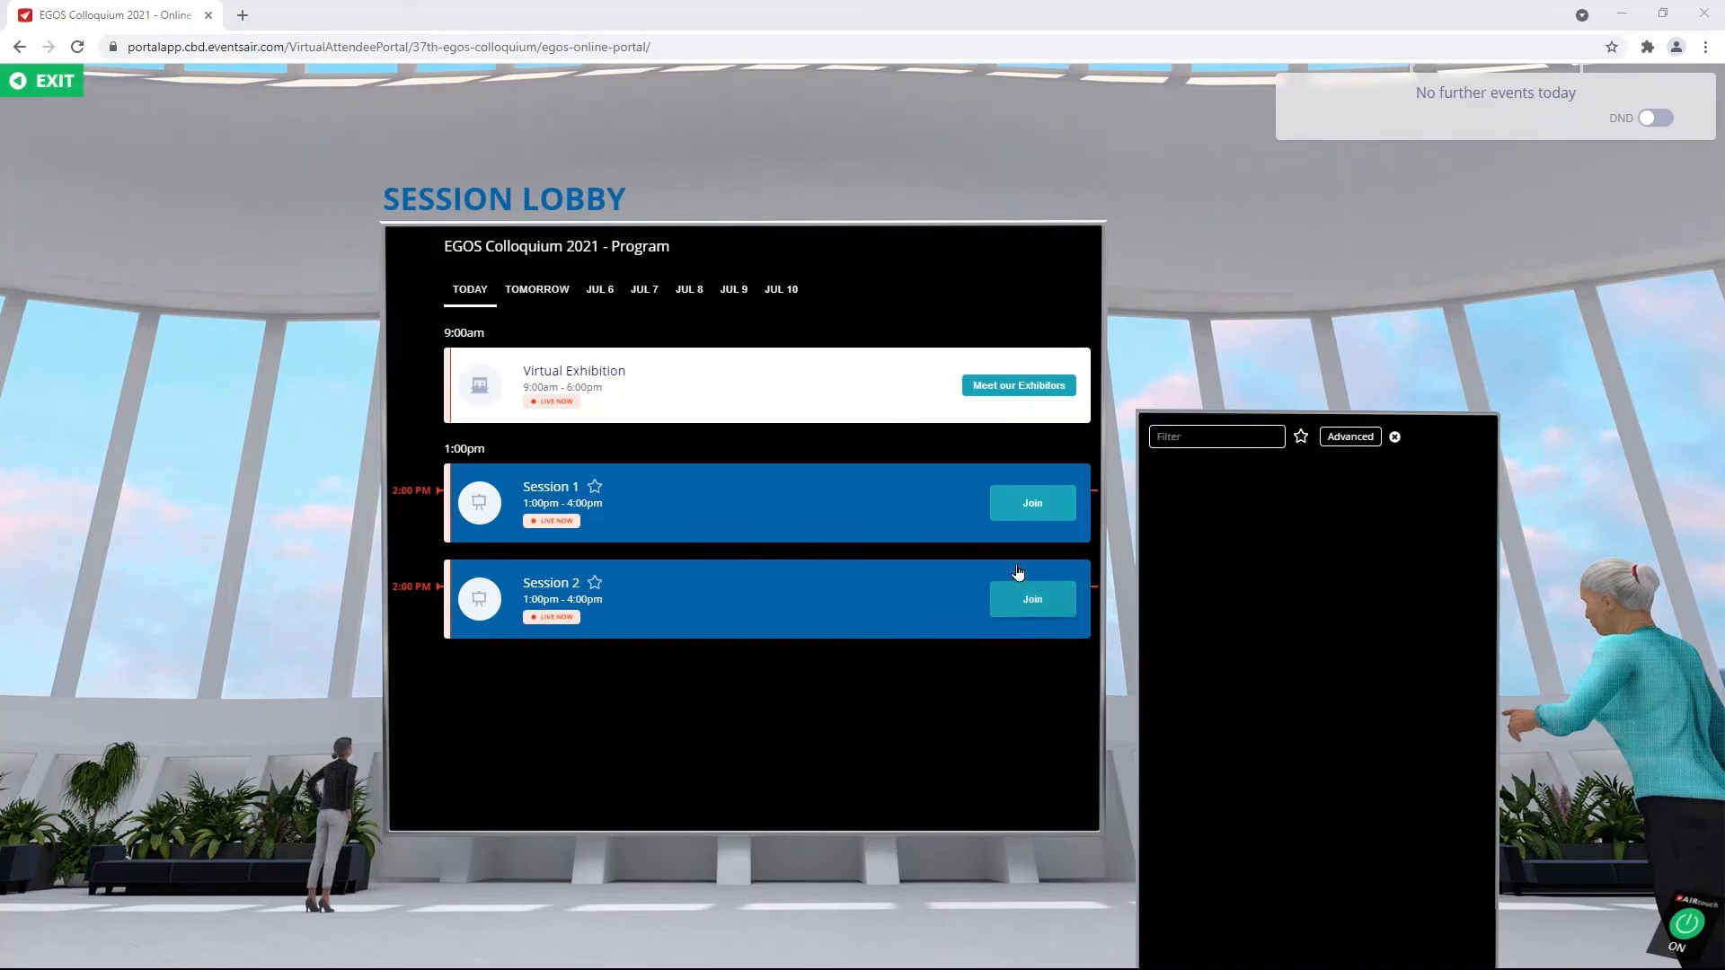
pyautogui.click(1035, 600)
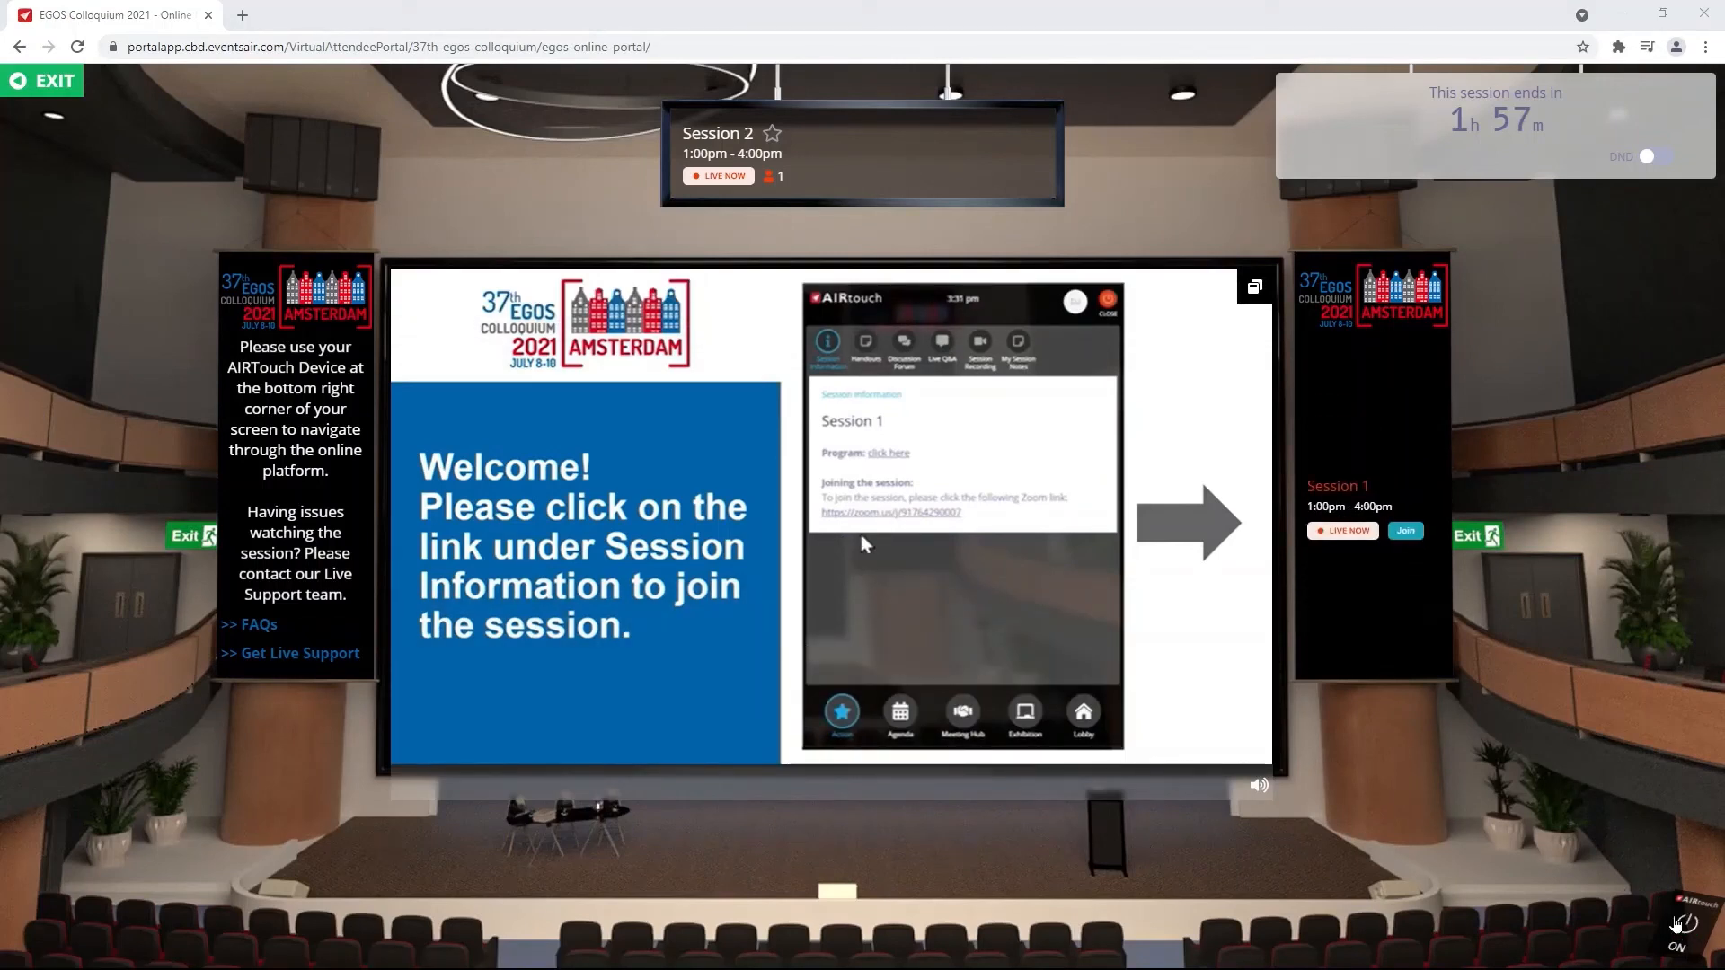
pyautogui.click(1681, 927)
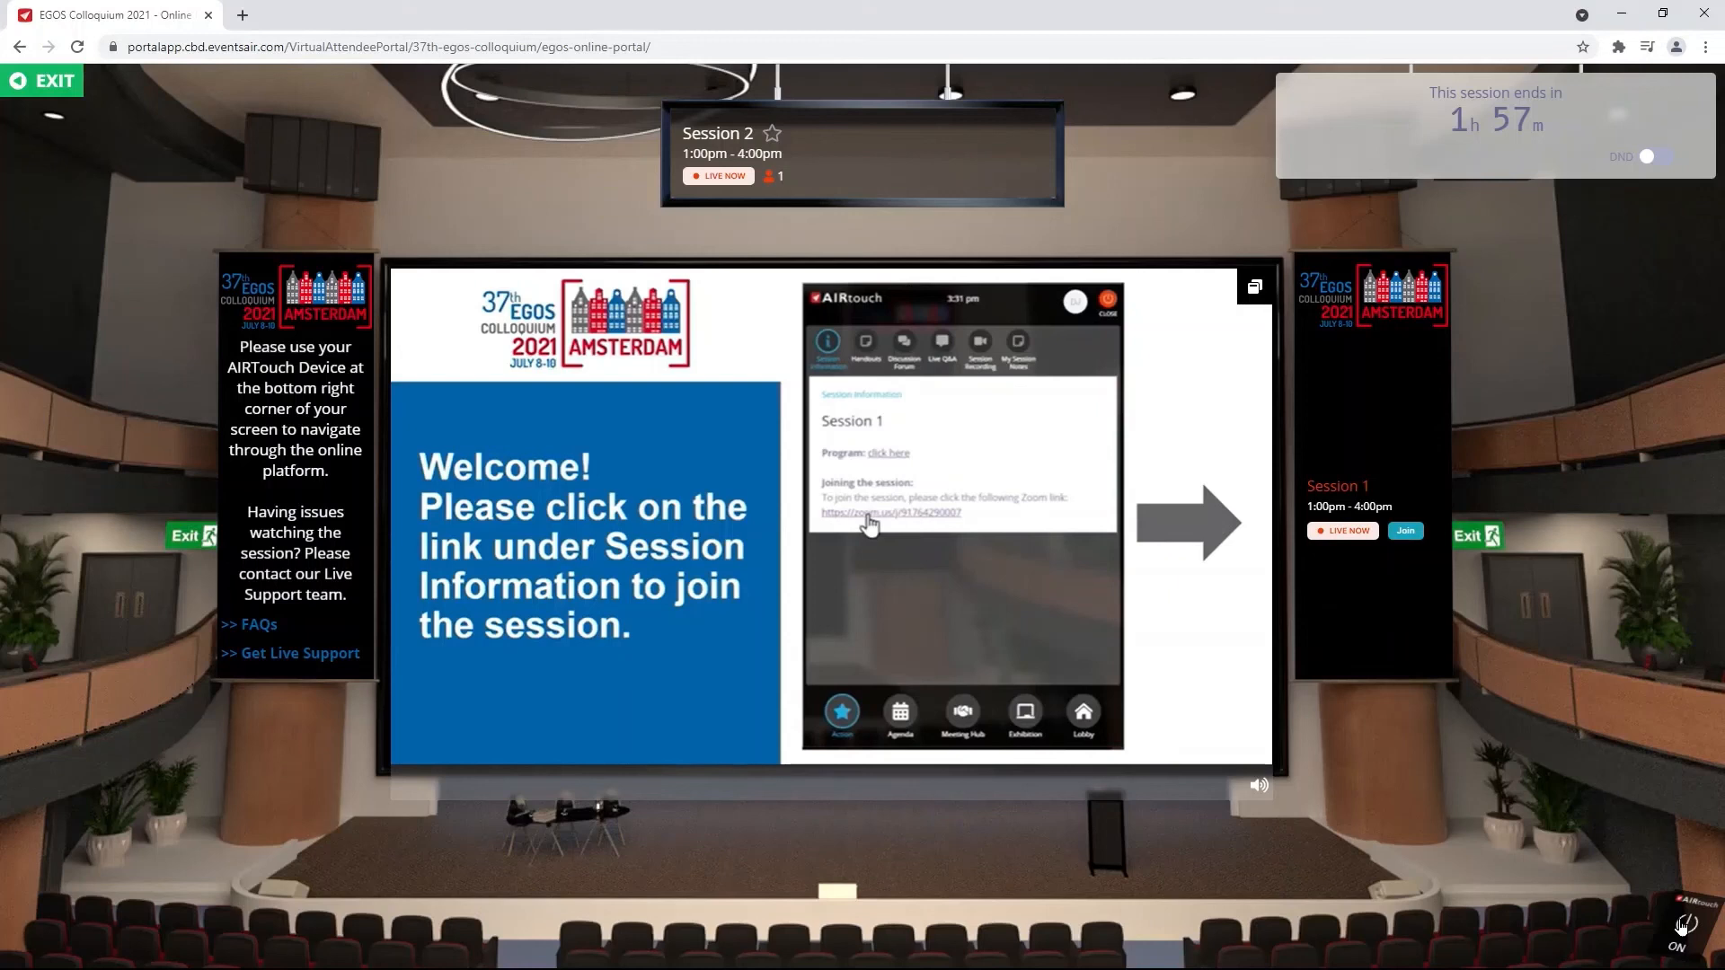
pyautogui.click(1680, 927)
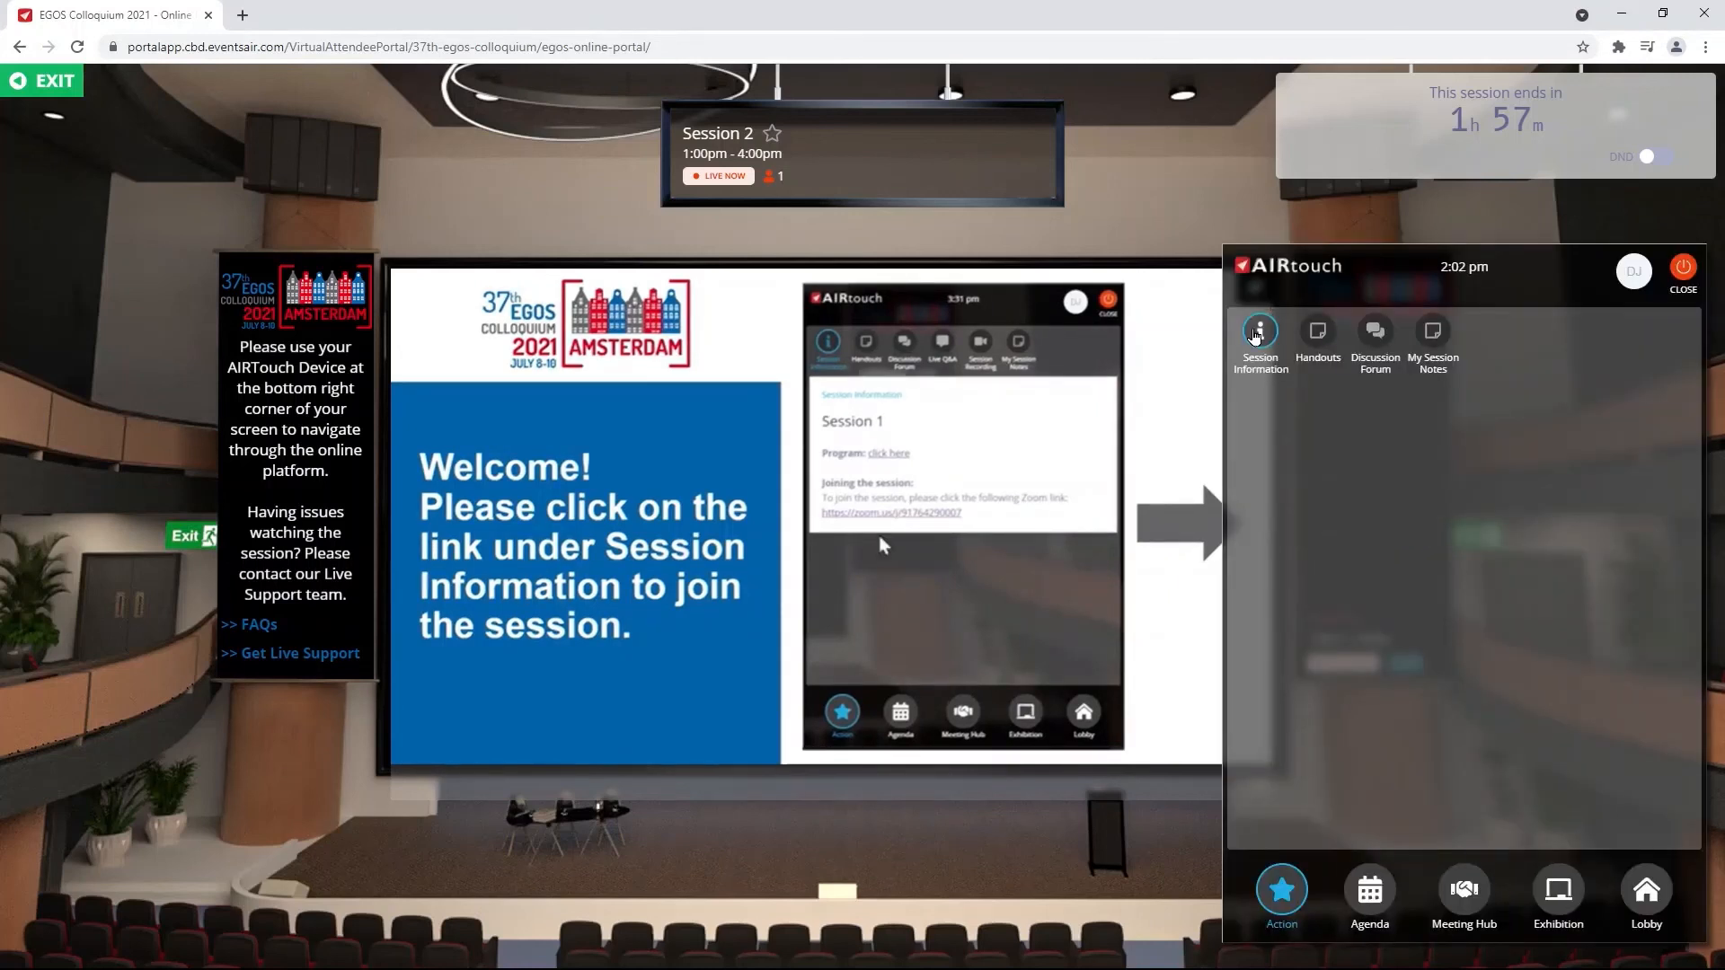
pyautogui.click(1256, 335)
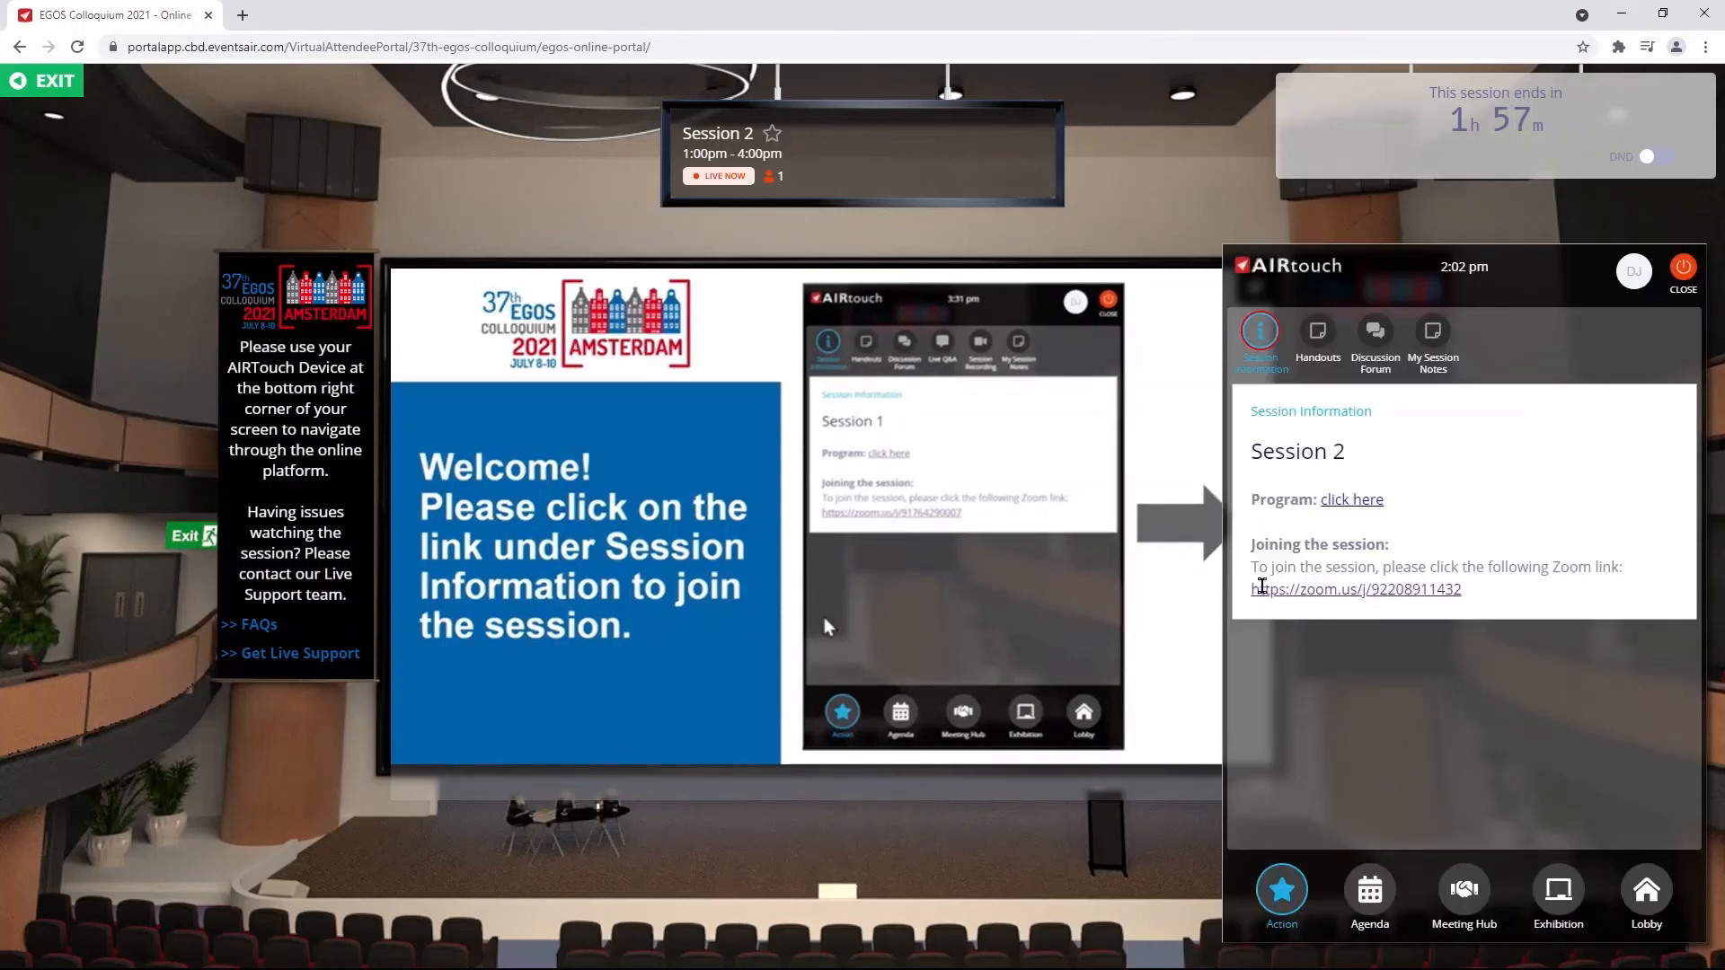